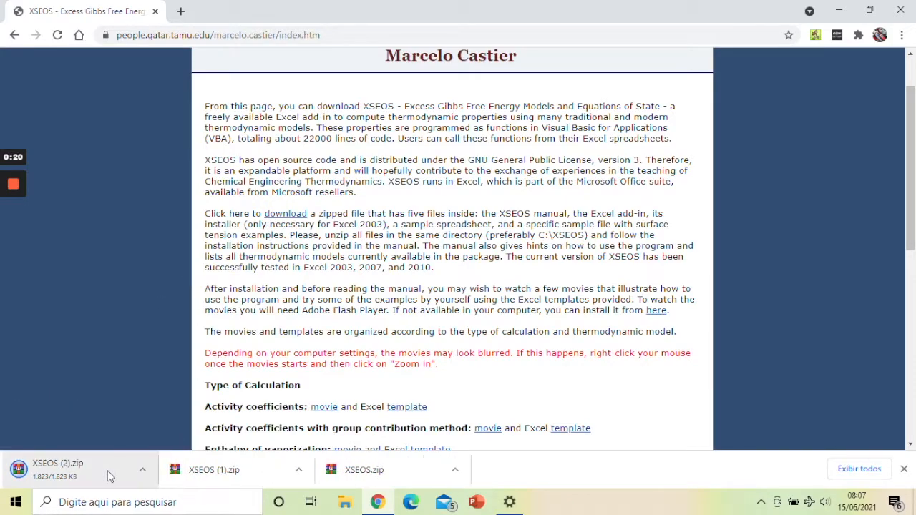
# Step: Show the downloaded XSEOS (2).zip in its folder and extract it there, overwriting all existing files
pyautogui.click(142, 469)
pyautogui.click(185, 424)
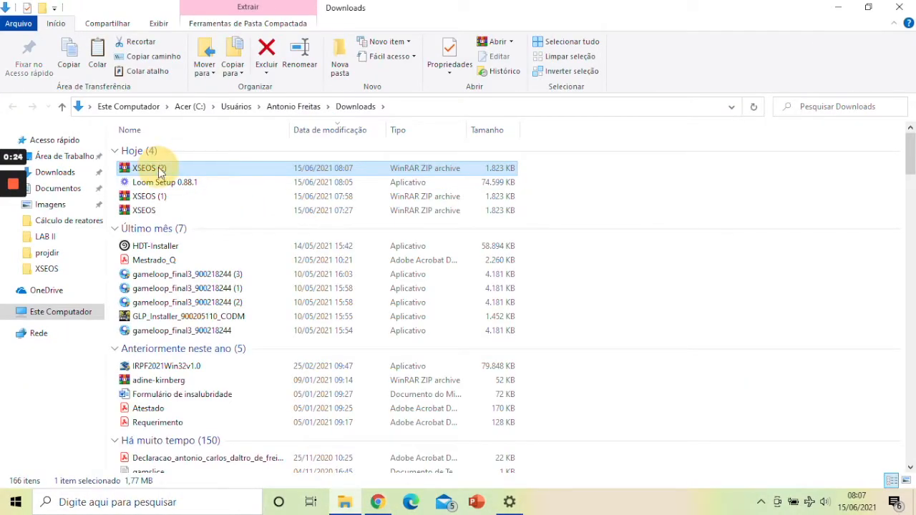
pyautogui.rightClick(161, 173)
pyautogui.click(207, 224)
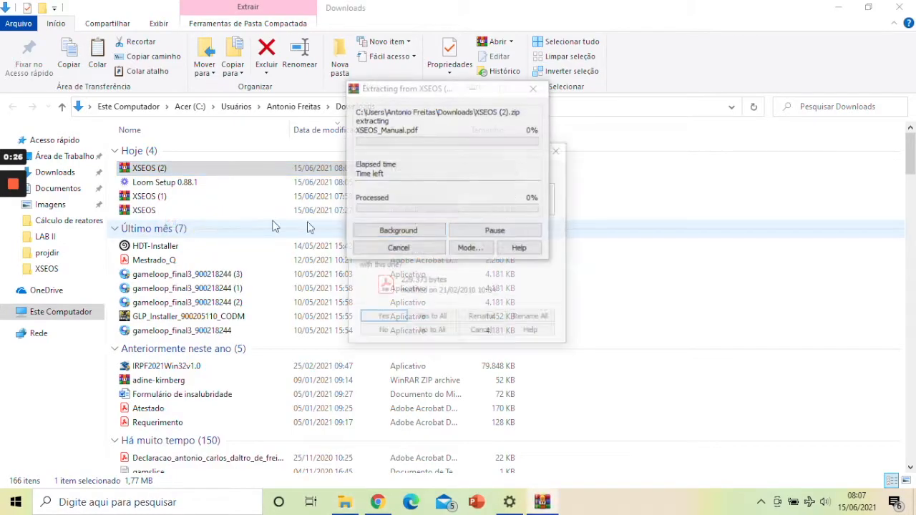
pyautogui.click(431, 319)
# Step: Copy the extracted XSEOS-Add-in file from Downloads and go to the root of the Acer (C:) drive
pyautogui.scroll(-20, 174, 209)
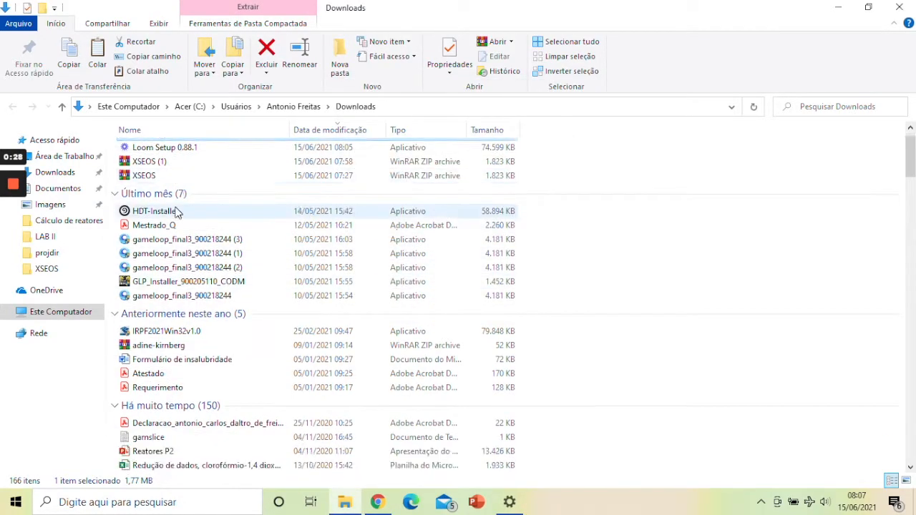
pyautogui.scroll(-3, 177, 211)
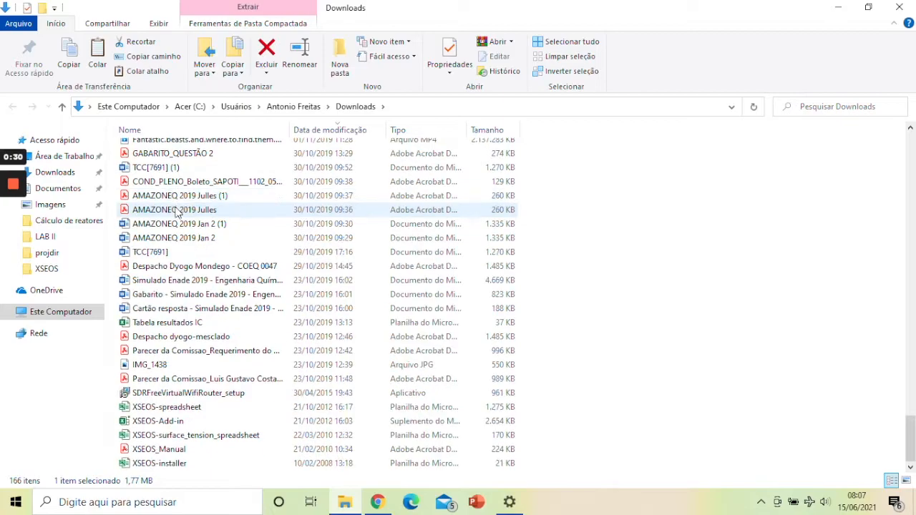
pyautogui.click(152, 421)
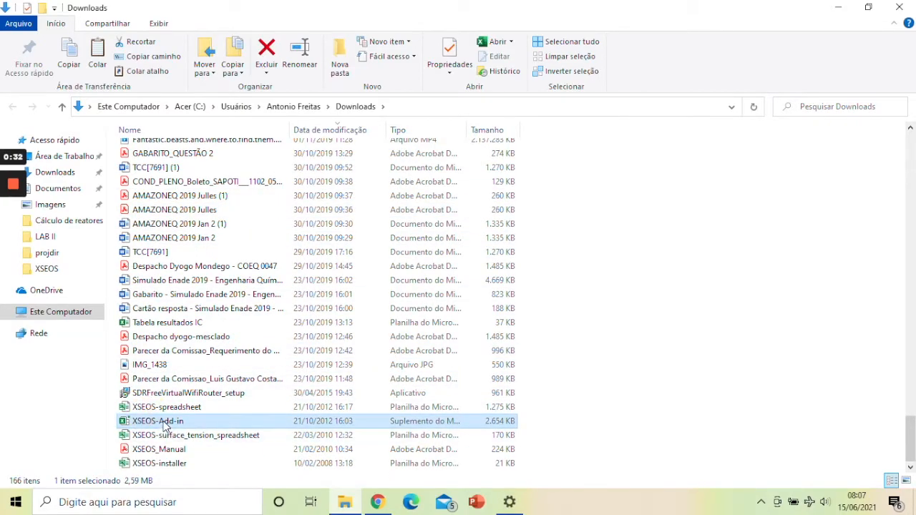
pyautogui.rightClick(166, 424)
pyautogui.click(210, 343)
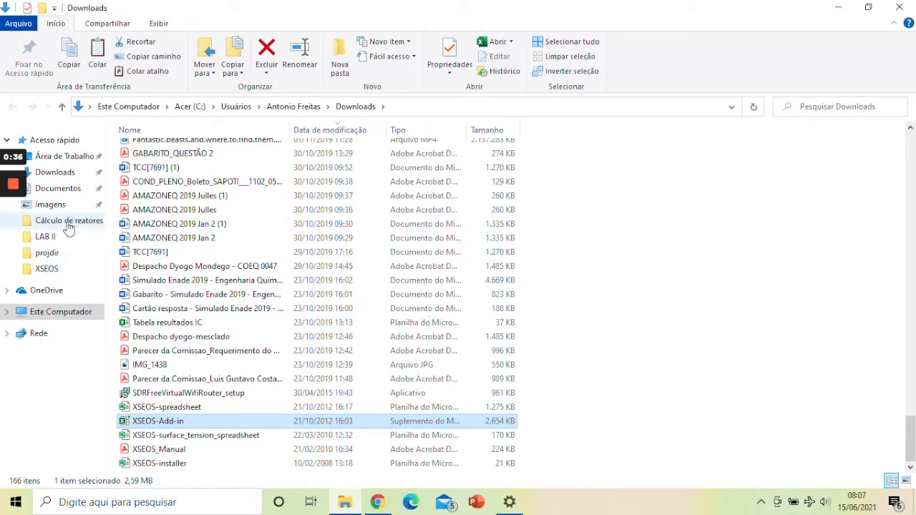
pyautogui.click(51, 320)
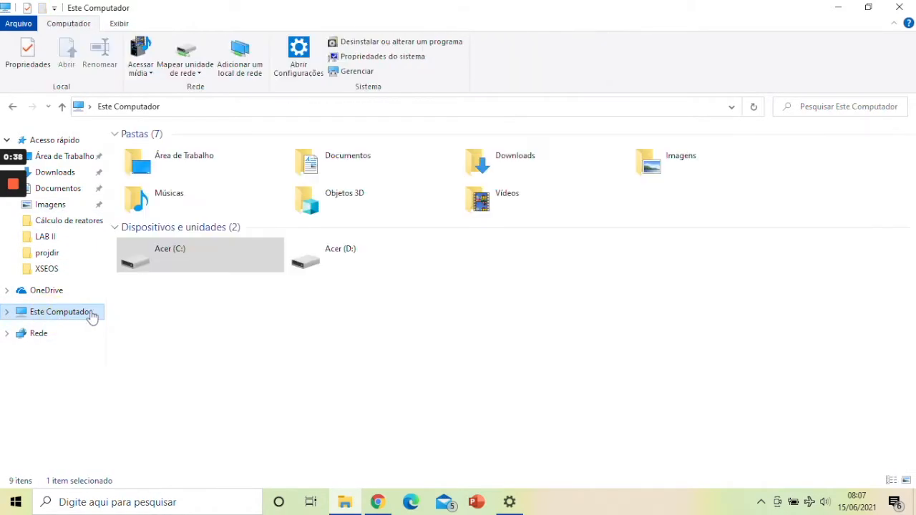
pyautogui.doubleClick(191, 252)
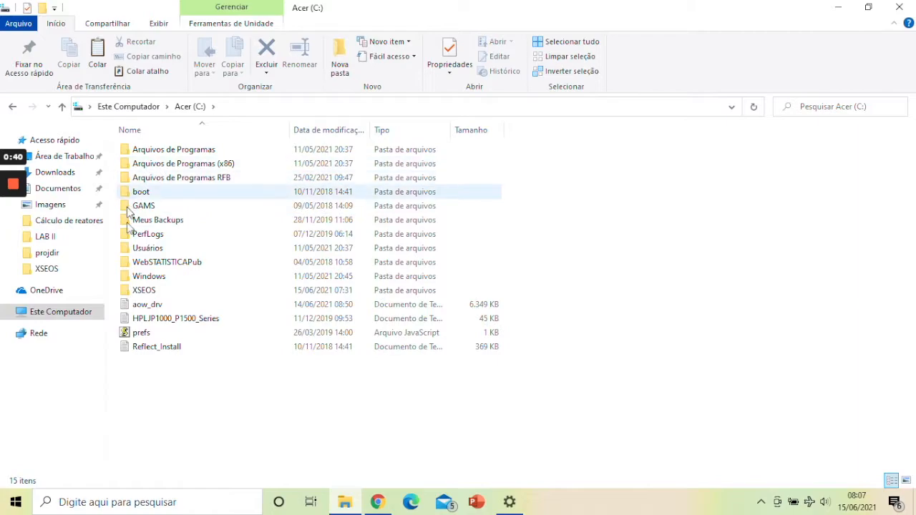
pyautogui.rightClick(167, 433)
pyautogui.moveTo(211, 411)
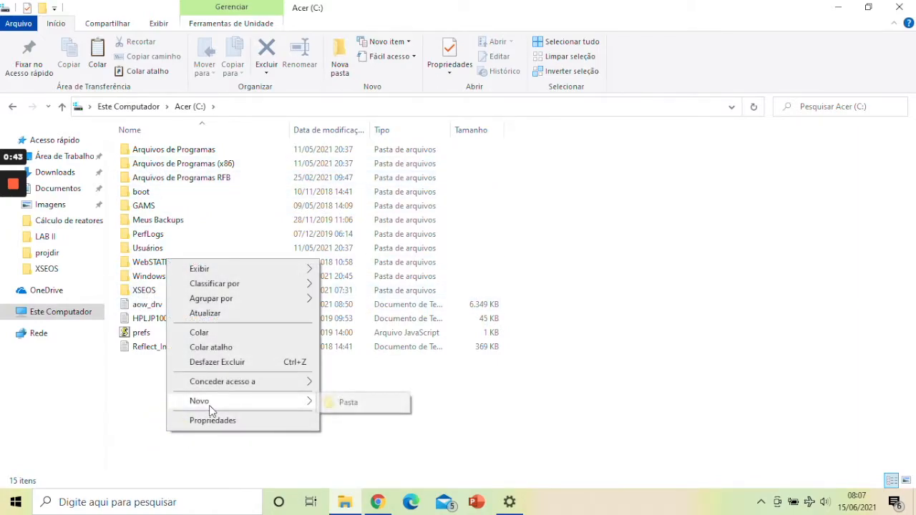
pyautogui.click(139, 395)
# Step: Open the existing XSEOS folder on the C: drive
pyautogui.click(151, 293)
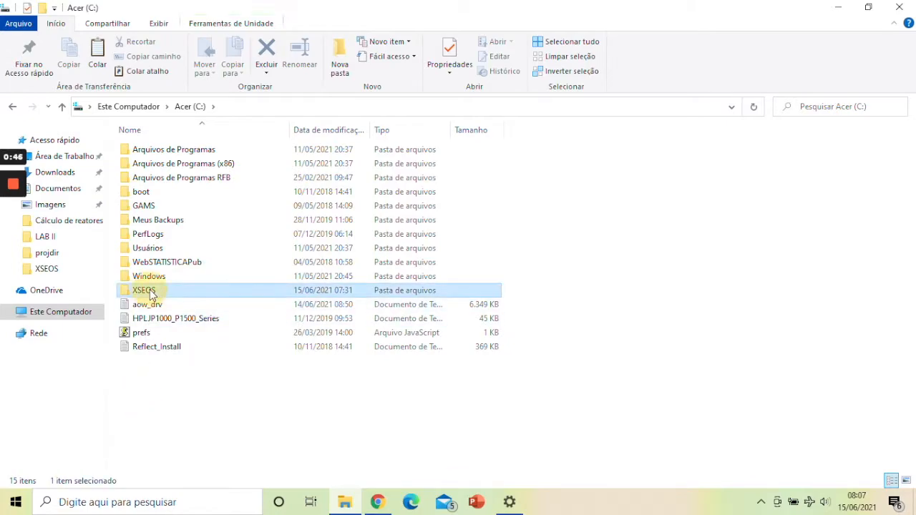
pyautogui.doubleClick(150, 294)
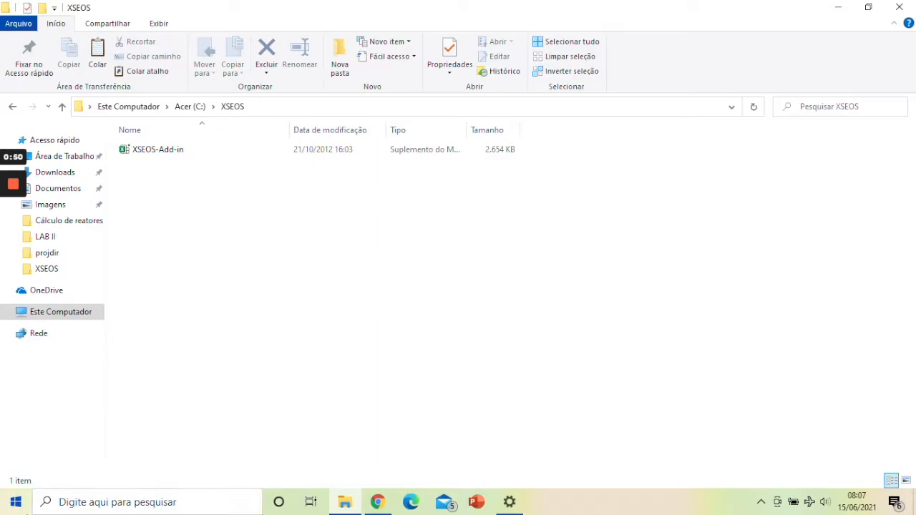
# Step: Find and launch Excel with a new blank workbook
pyautogui.click(107, 502)
pyautogui.write('ex')
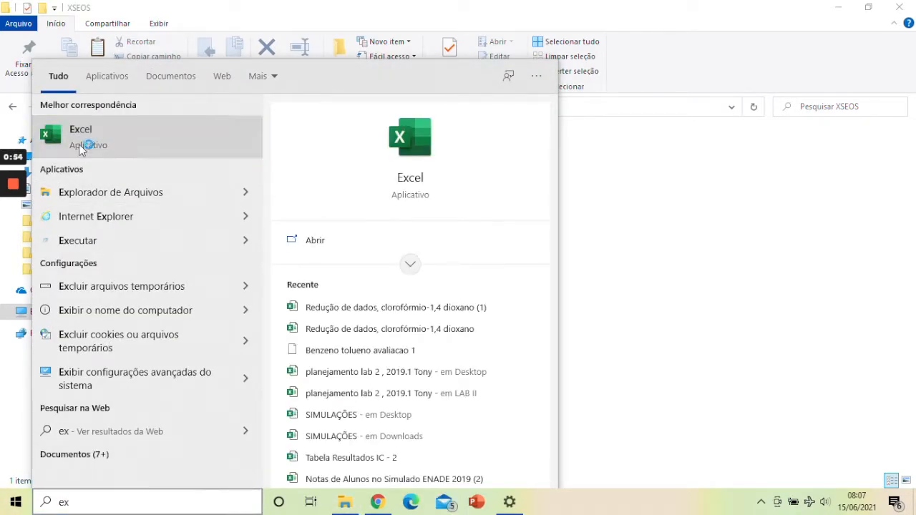
pyautogui.click(80, 143)
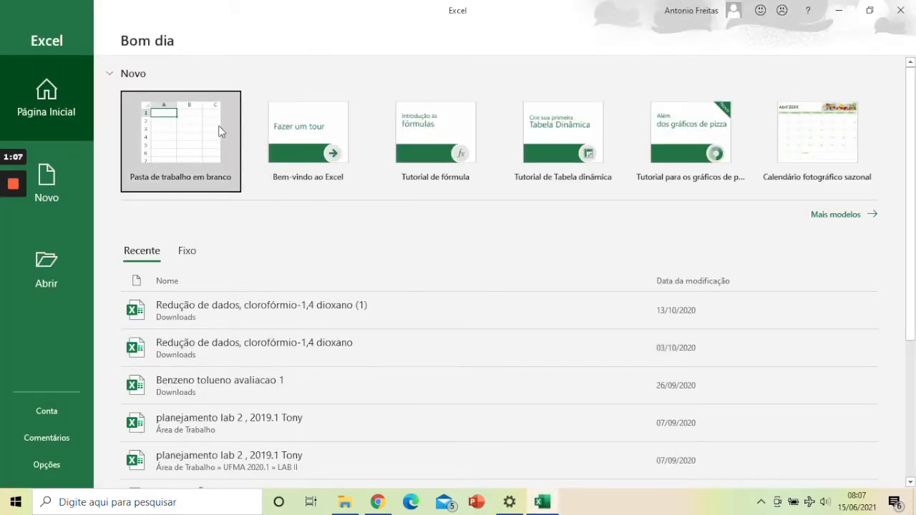
pyautogui.click(218, 126)
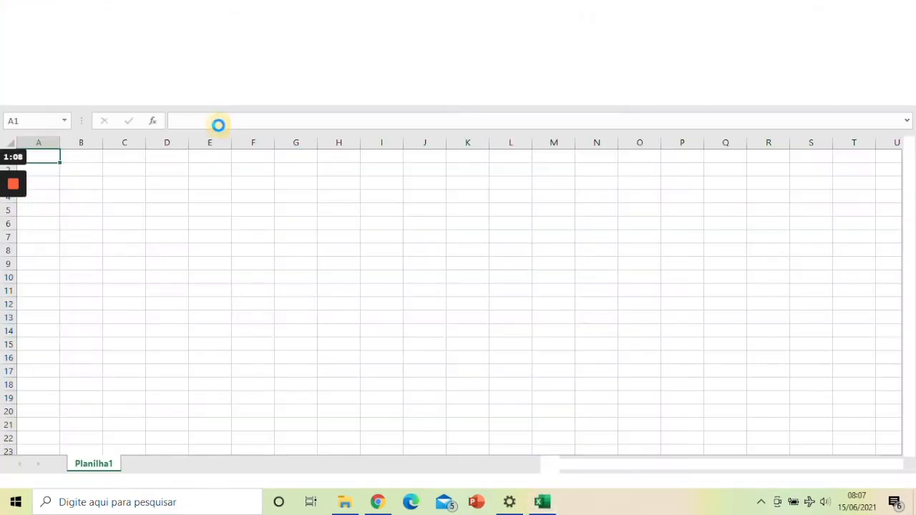
pyautogui.click(20, 30)
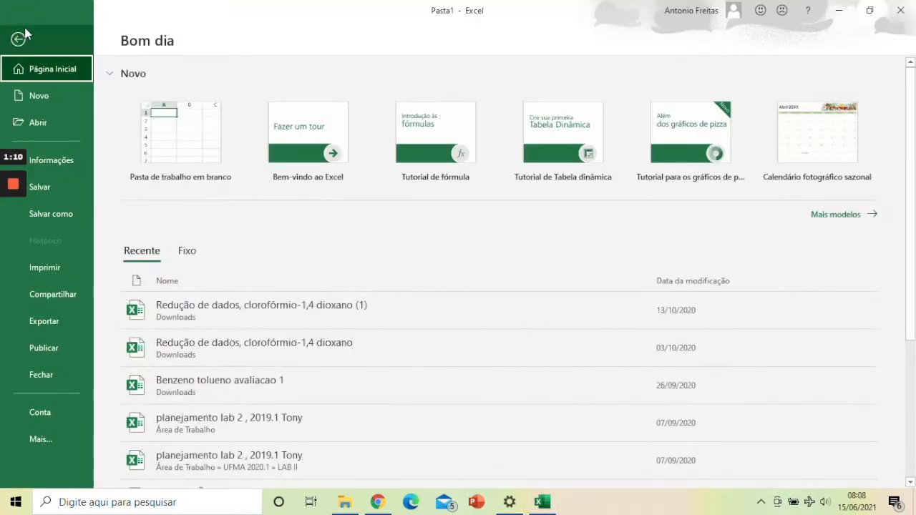
pyautogui.click(54, 432)
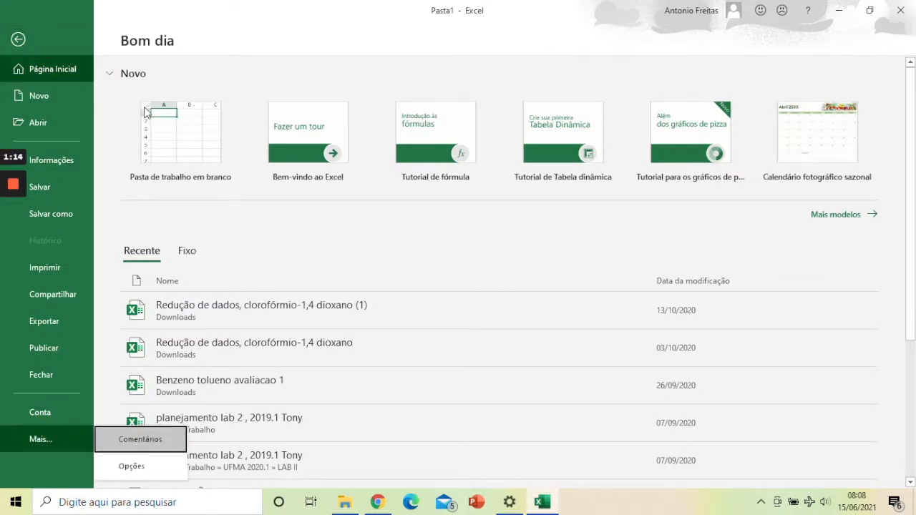
pyautogui.press('Escape')
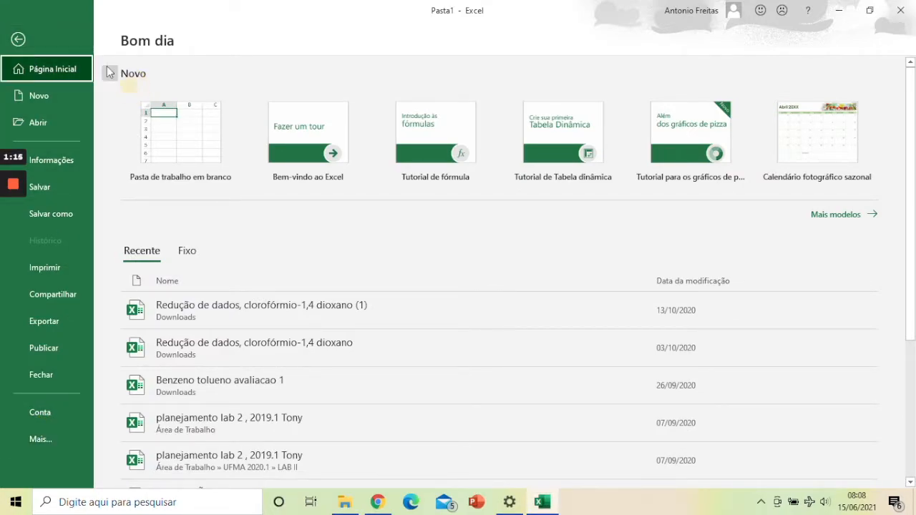
pyautogui.click(24, 33)
pyautogui.click(39, 33)
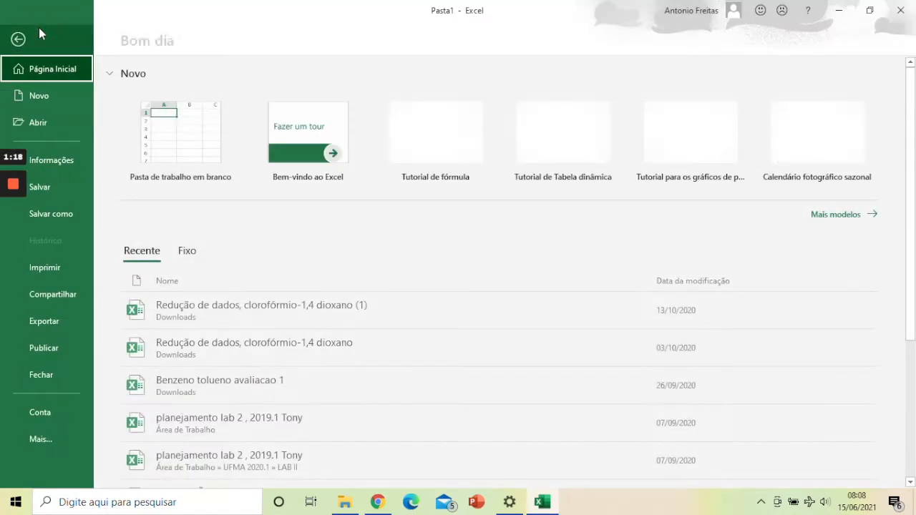
pyautogui.click(17, 39)
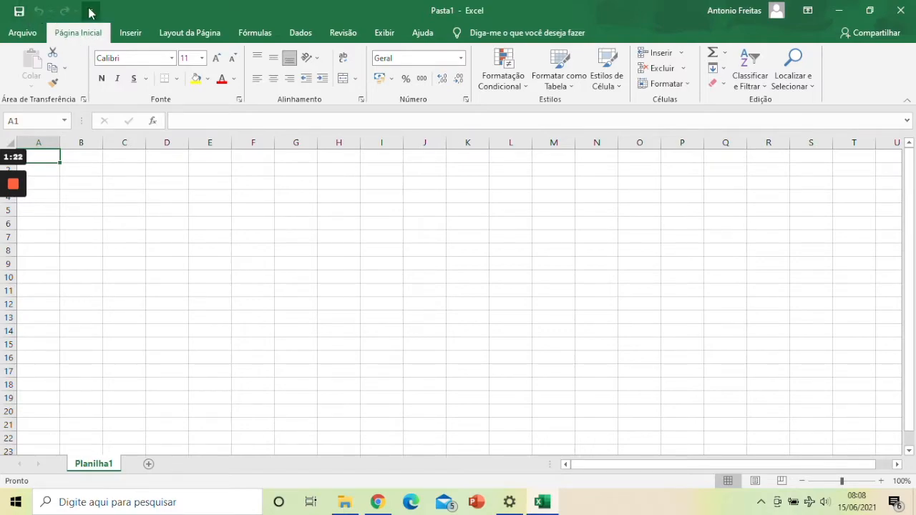
# Step: Close the blank workbook without saving it, keeping Excel open
pyautogui.click(26, 33)
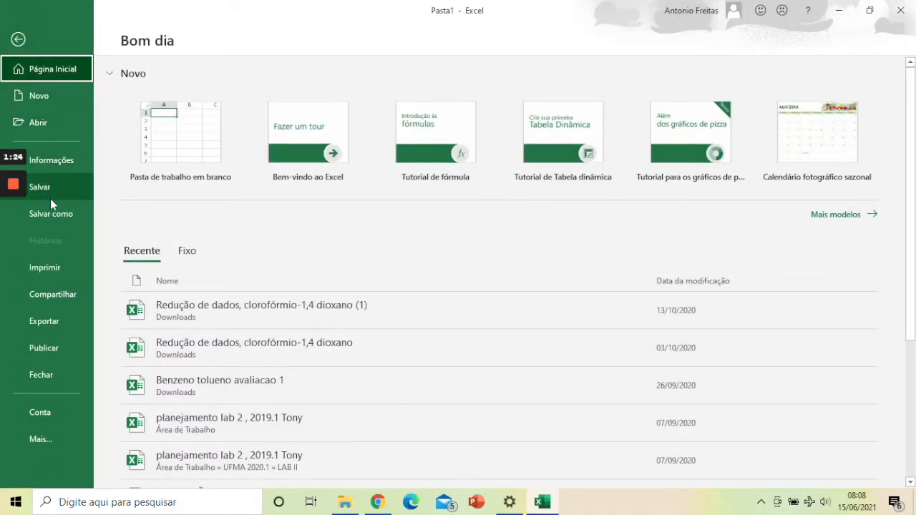
pyautogui.click(52, 373)
pyautogui.click(508, 325)
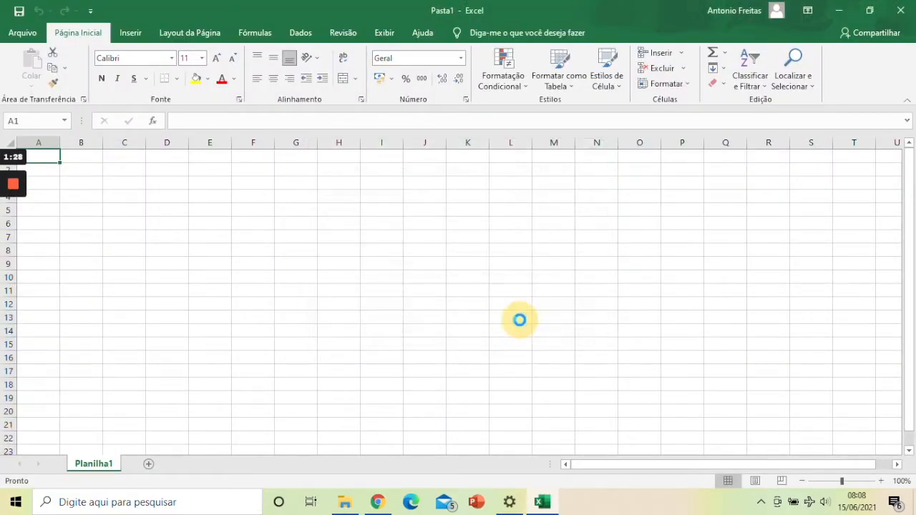
# Step: Open the list of available Excel add-ins from the add-in settings in Excel's options
pyautogui.click(36, 31)
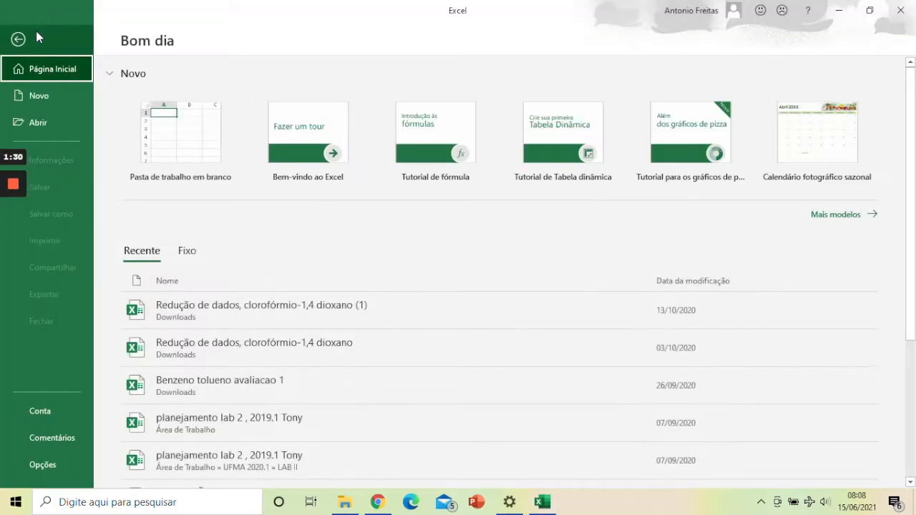
pyautogui.click(44, 464)
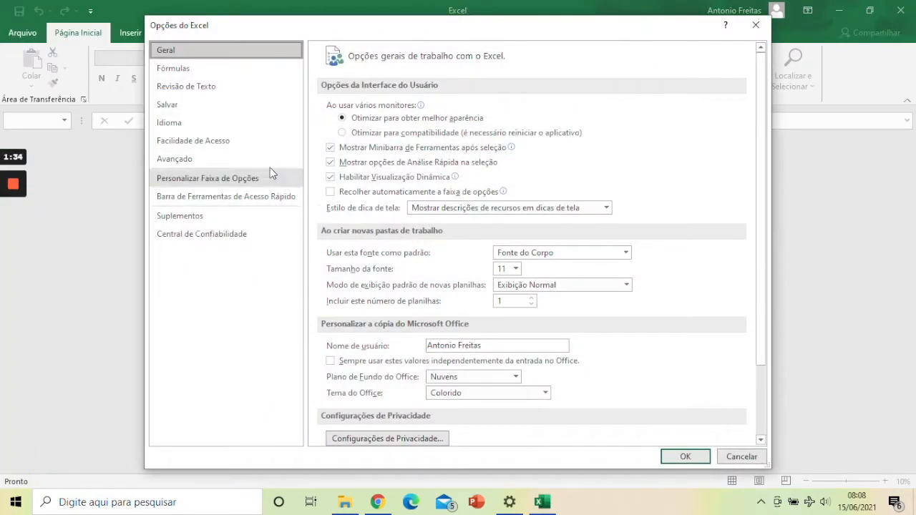
pyautogui.click(178, 216)
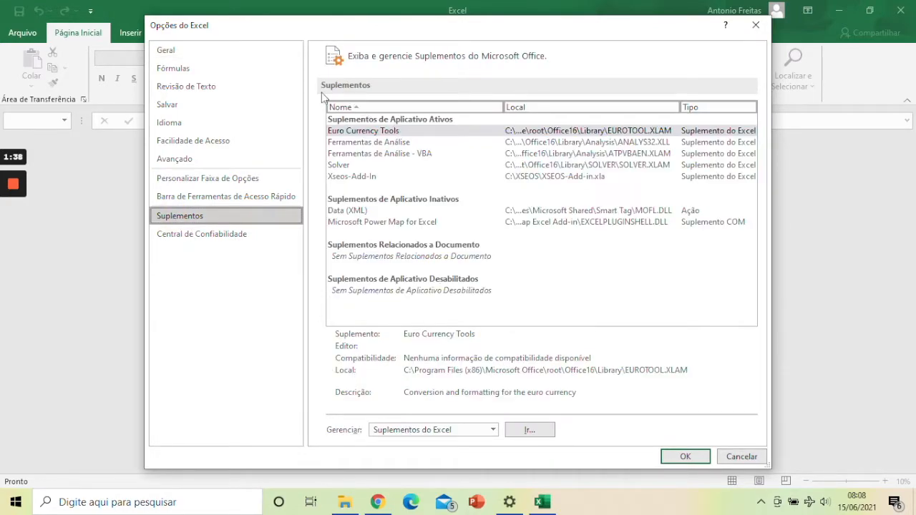
pyautogui.click(524, 431)
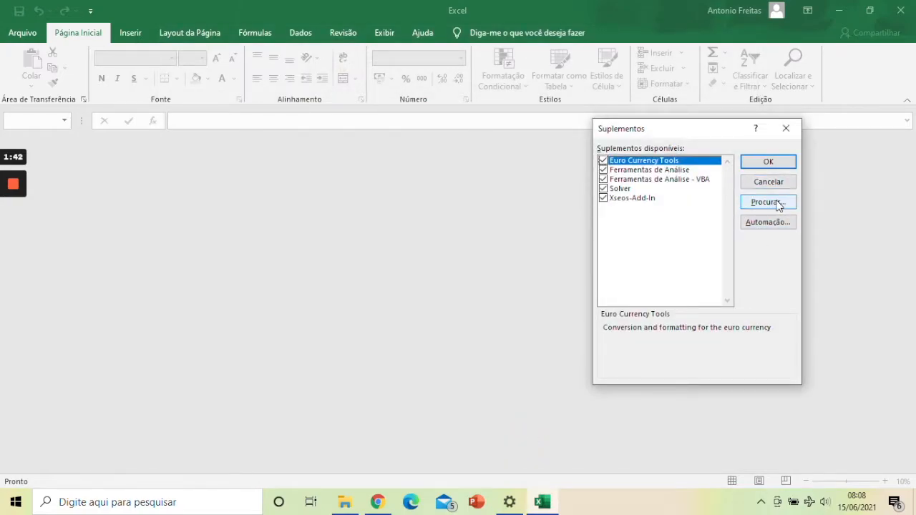
# Step: Browse to the XSEOS folder on the C: drive, cancel the browsing, and accept the add-ins list with Xseos-Add-In enabled
pyautogui.click(777, 204)
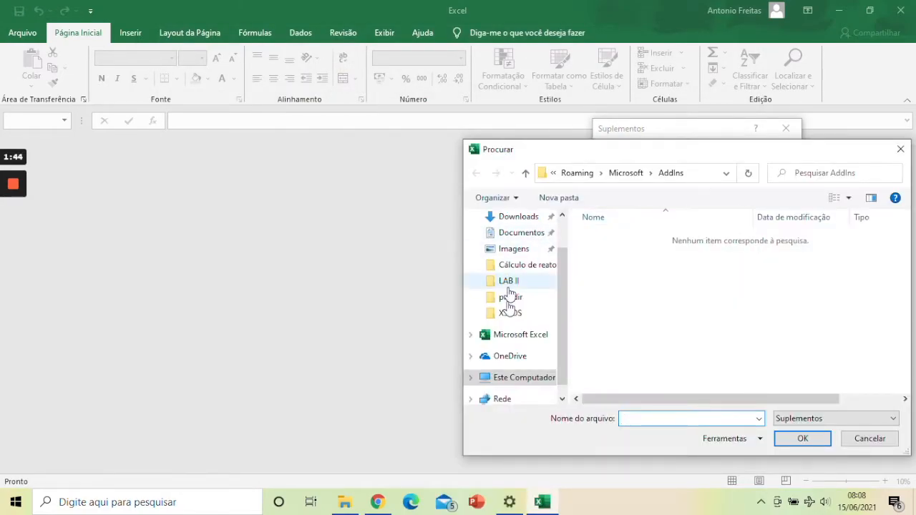
pyautogui.click(515, 379)
pyautogui.scroll(-5, 608, 322)
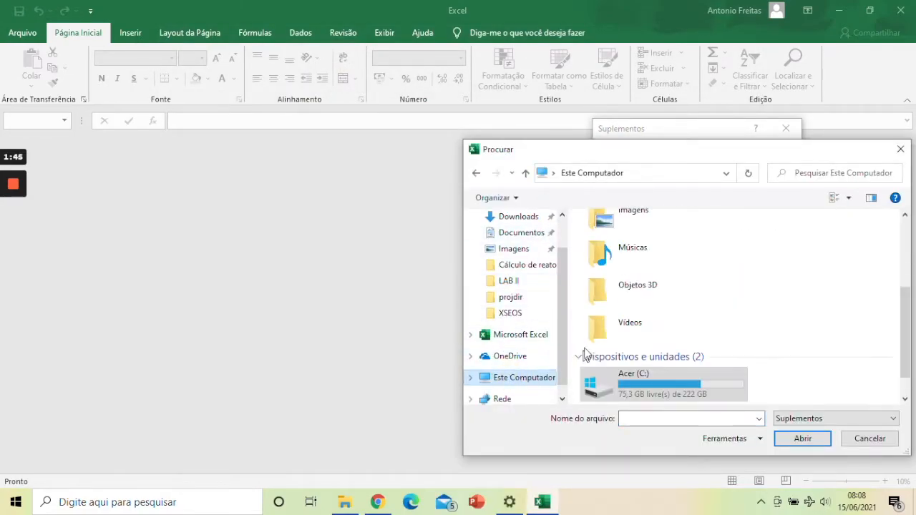
pyautogui.doubleClick(634, 374)
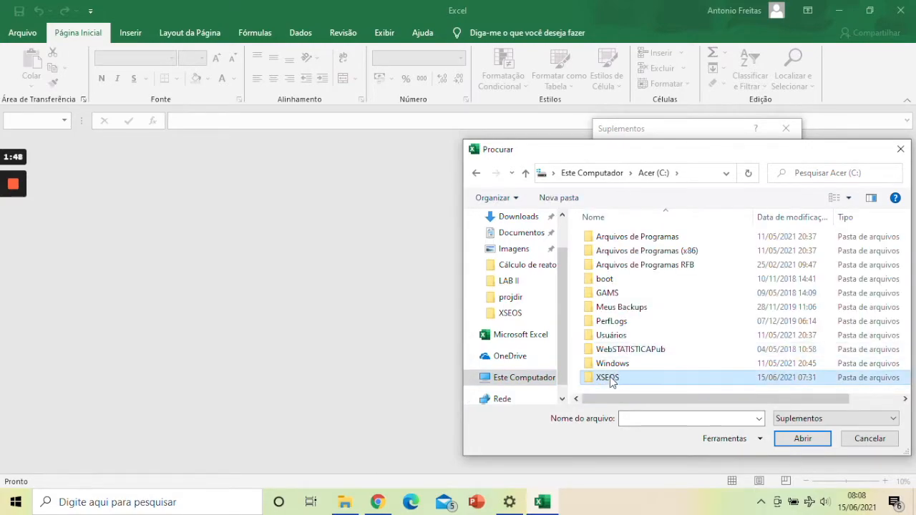
pyautogui.doubleClick(608, 377)
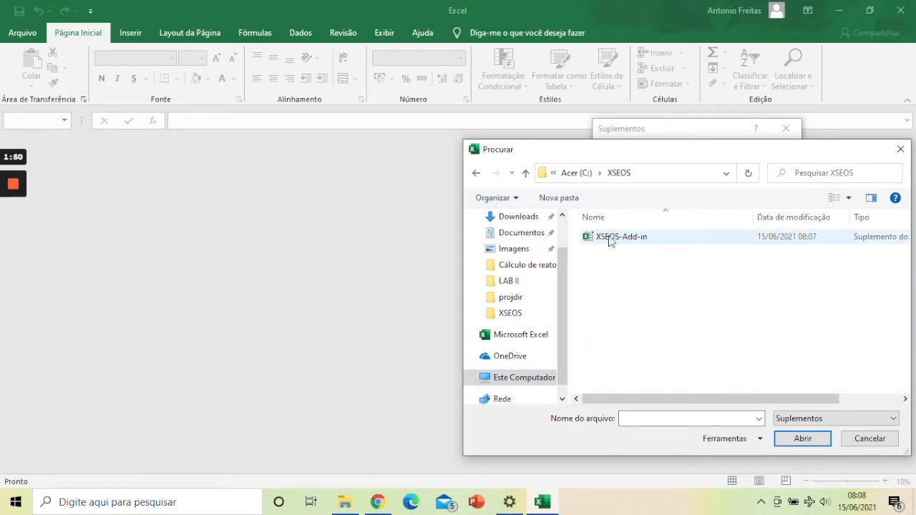
pyautogui.click(878, 438)
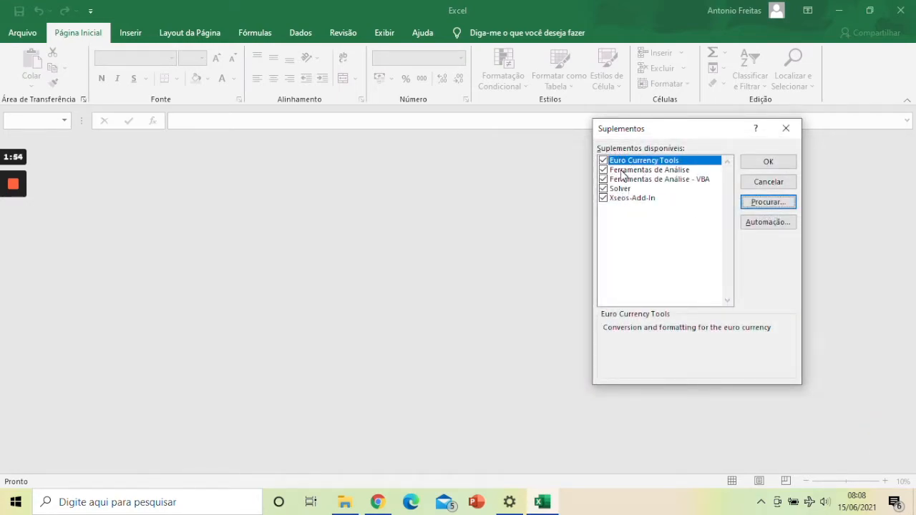
pyautogui.click(776, 162)
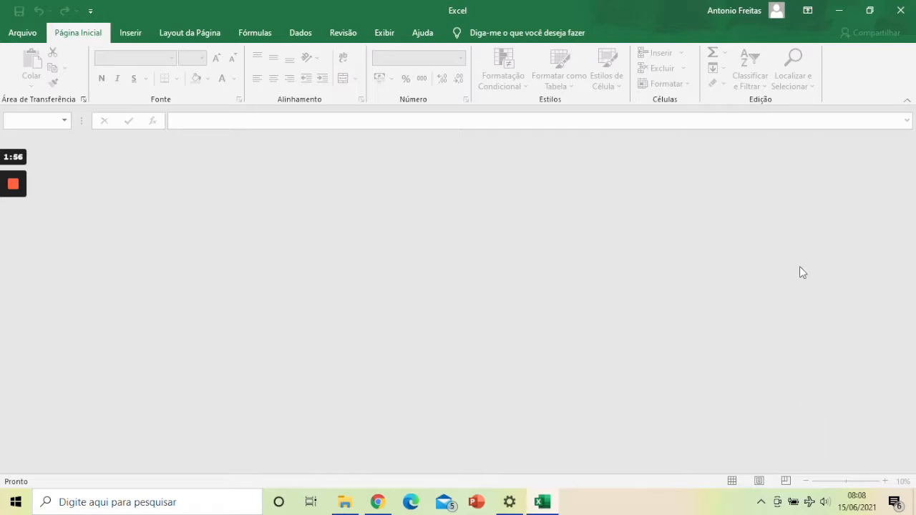
# Step: Create a blank workbook and start the formula =prl in cell B3 to look up the XSEOS functions
pyautogui.click(27, 33)
pyautogui.click(176, 166)
pyautogui.click(124, 183)
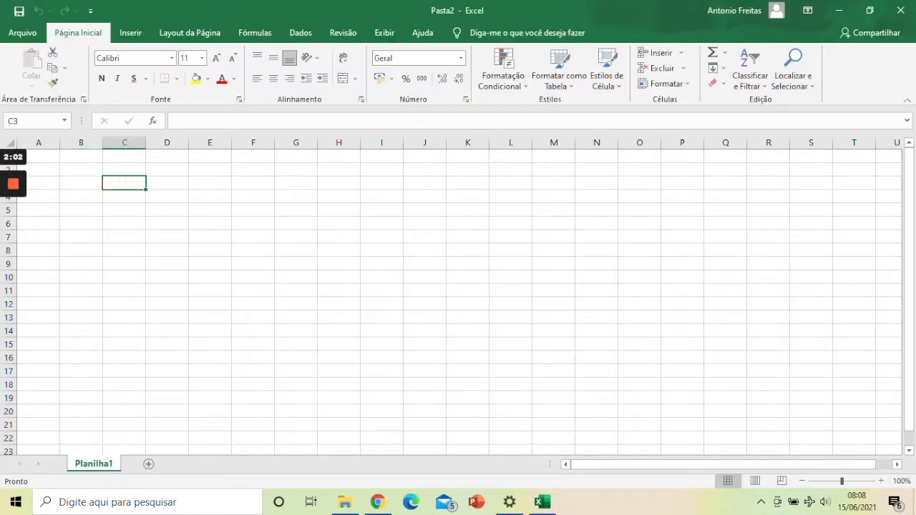
pyautogui.click(90, 183)
pyautogui.write('=pr')
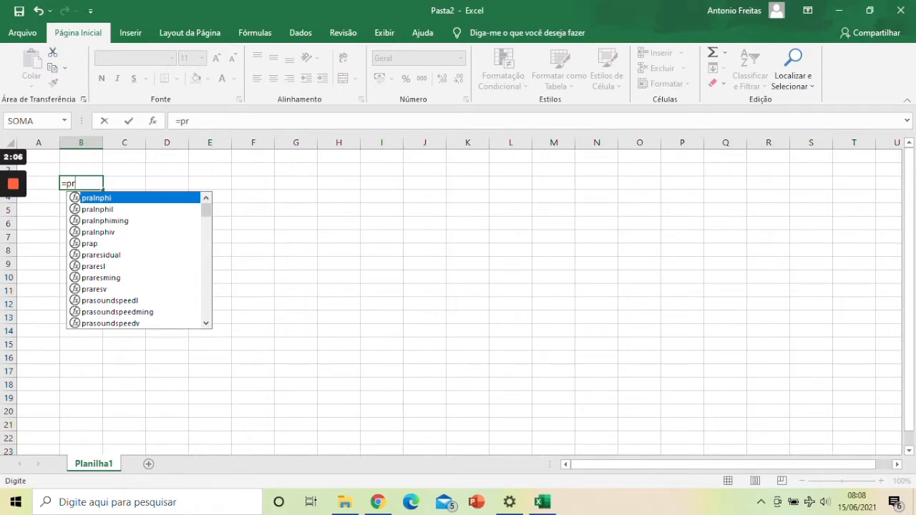
pyautogui.write('l')
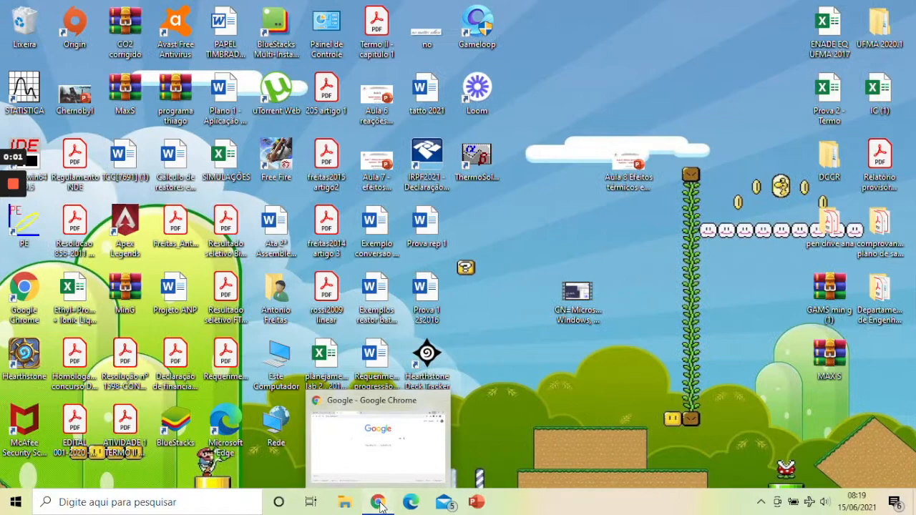
# Step: Switch to Chrome and search Google for thermosolver
pyautogui.click(379, 503)
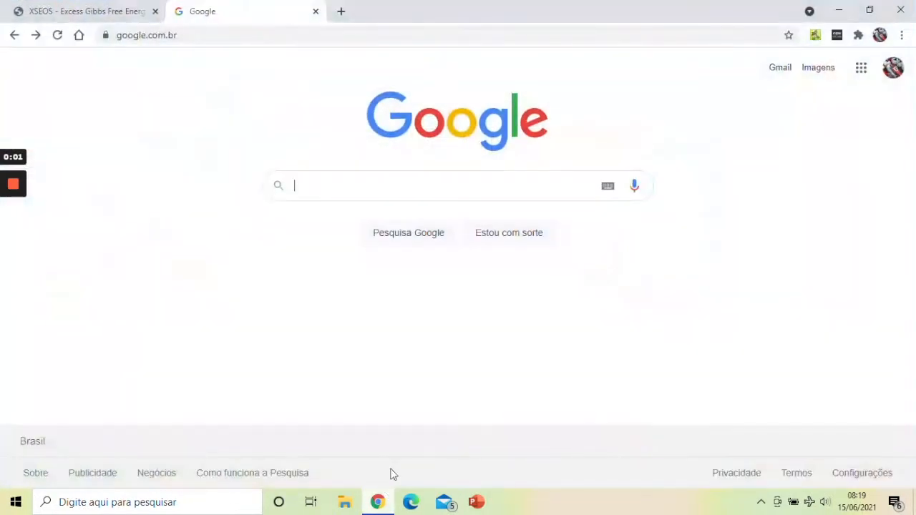
pyautogui.write('th')
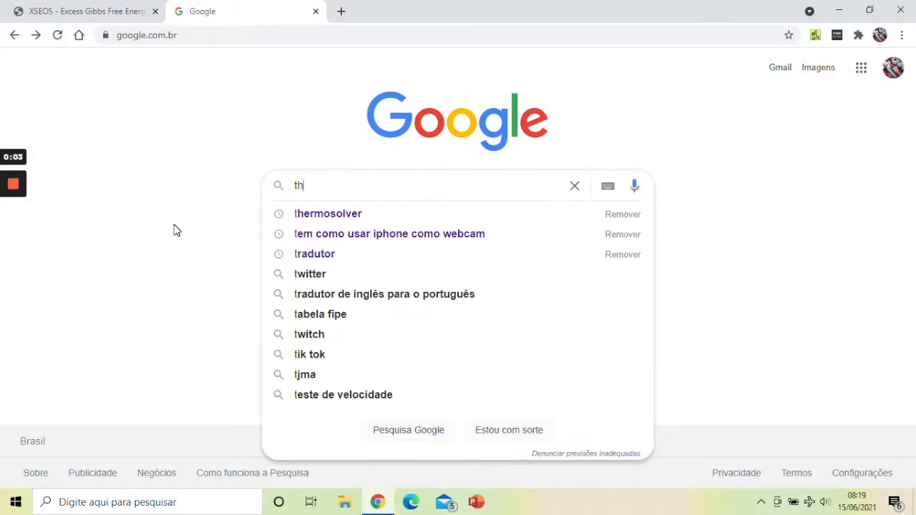
pyautogui.write('ermo')
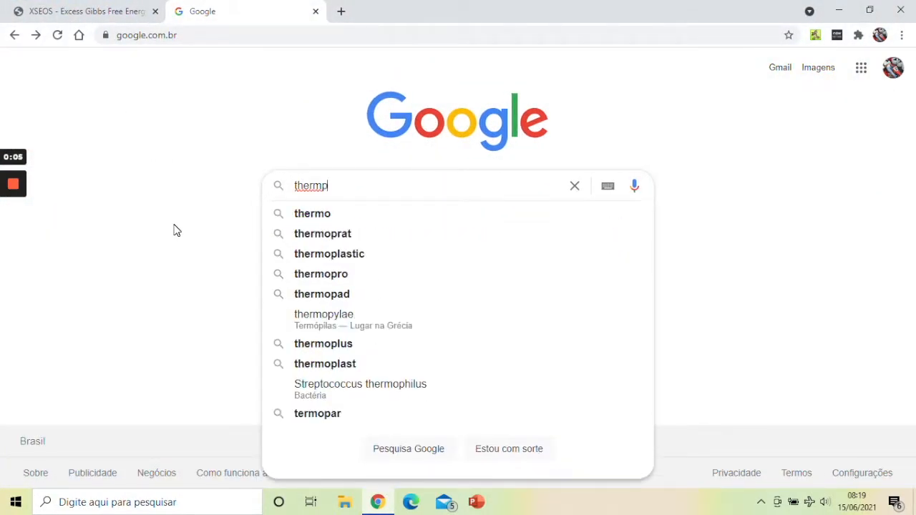
pyautogui.press('BackSpace')
pyautogui.write('o')
pyautogui.press('Down')
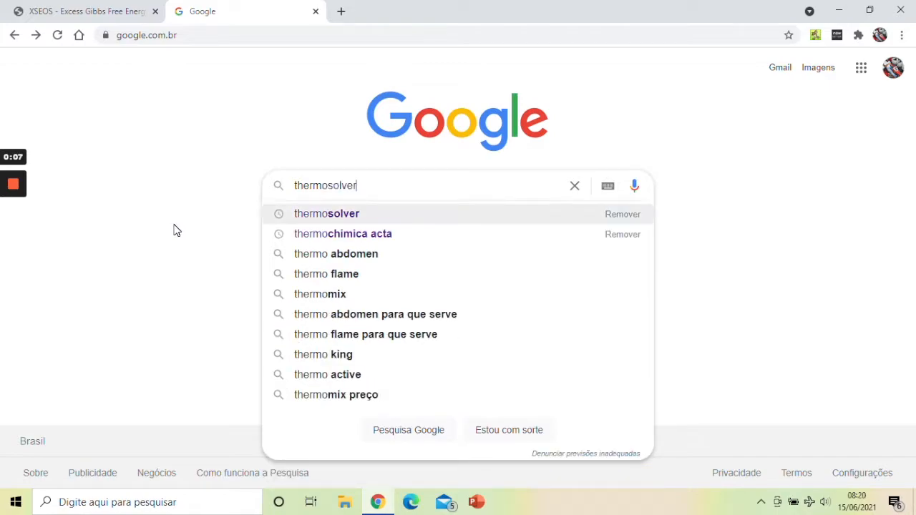
pyautogui.press('Return')
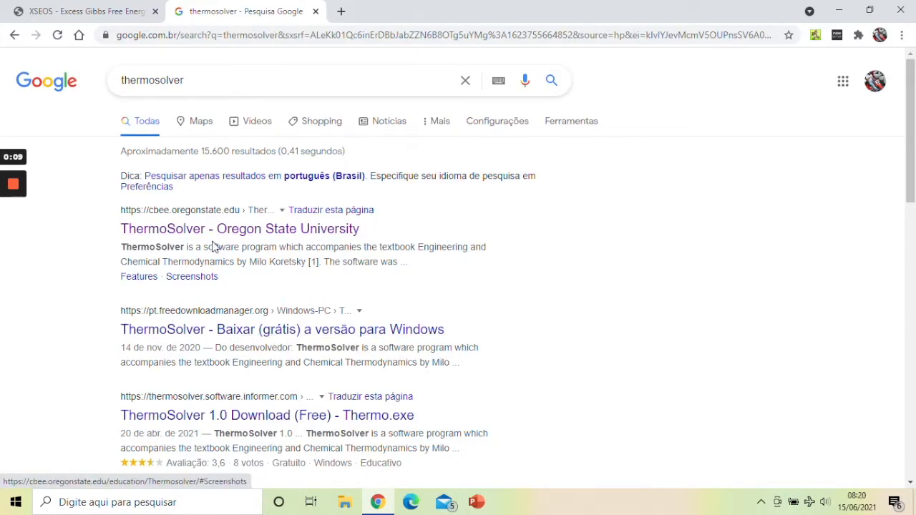
# Step: Open Oregon State University's ThermoSolver page and download the ThermoSolver Software (3.11MB) from the linked Wiley companion site
pyautogui.click(213, 240)
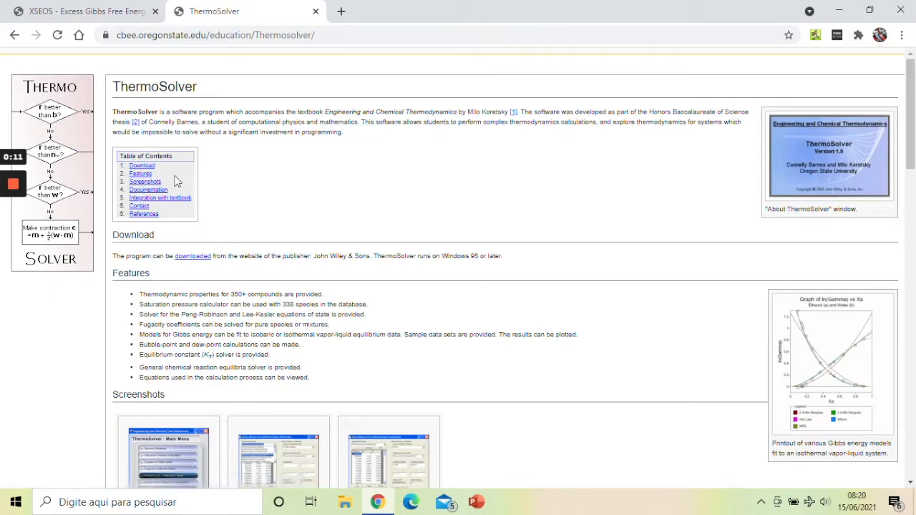
pyautogui.click(143, 165)
pyautogui.click(190, 85)
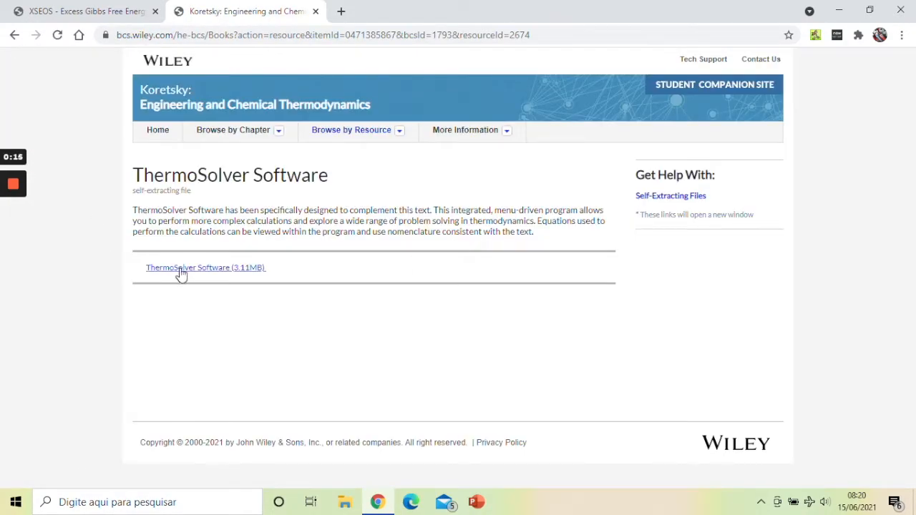
pyautogui.click(180, 269)
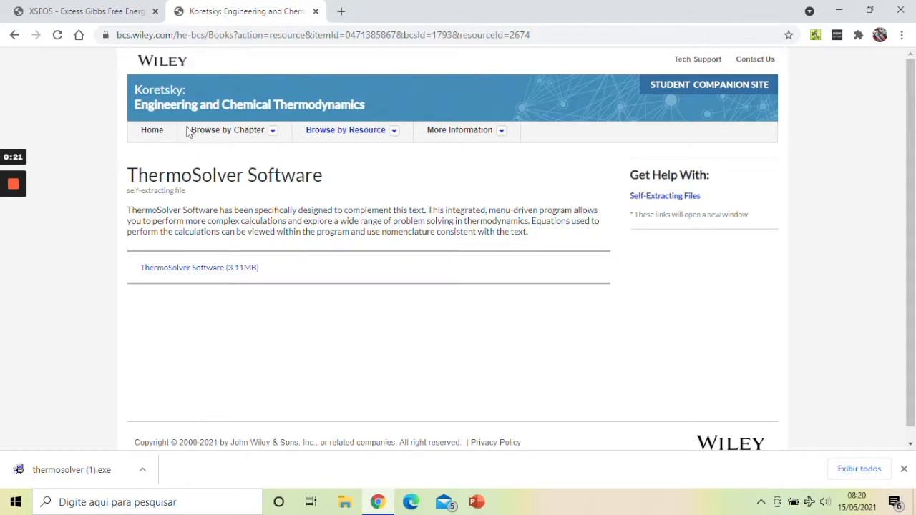
# Step: Minimize the browser, launch ThermoSolver from the desktop, and open its Species Database
pyautogui.click(838, 10)
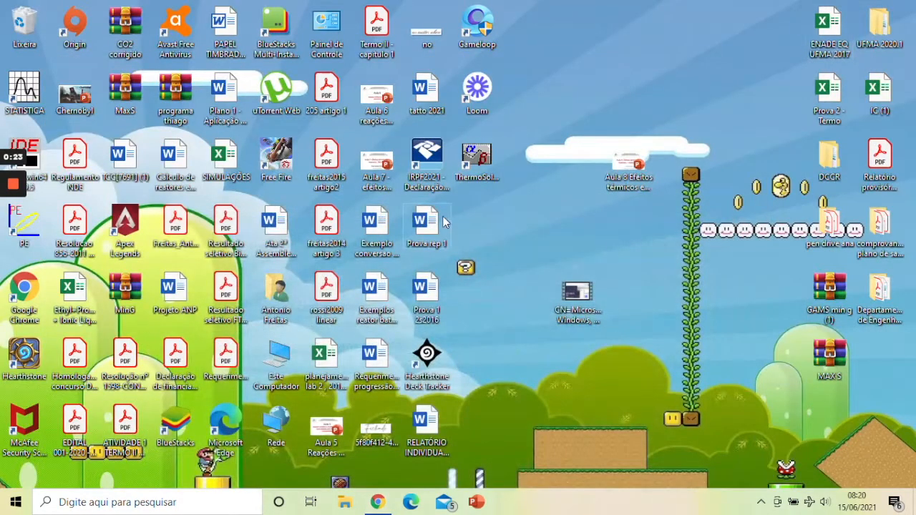
pyautogui.doubleClick(491, 163)
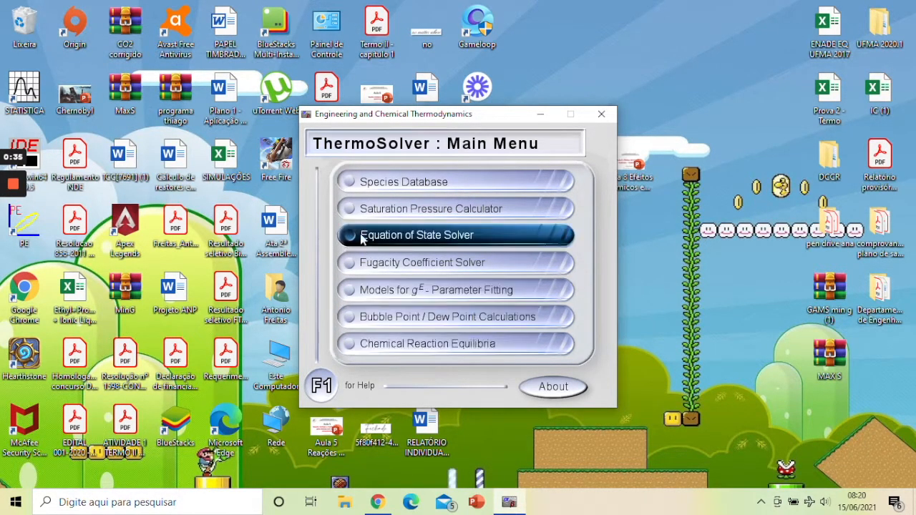
pyautogui.click(350, 181)
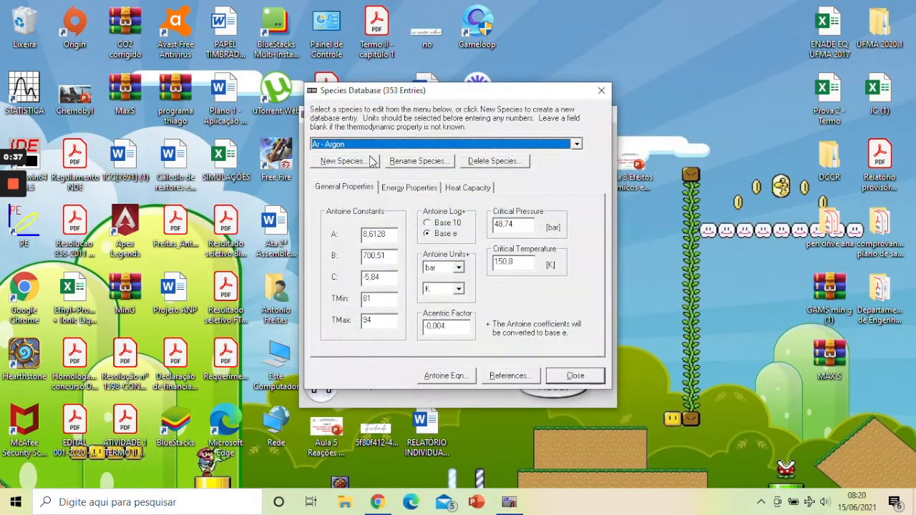
# Step: Display CHCl3 - Chloroform in the species database and switch its Antoine log to base 10 and back to base e
pyautogui.click(392, 147)
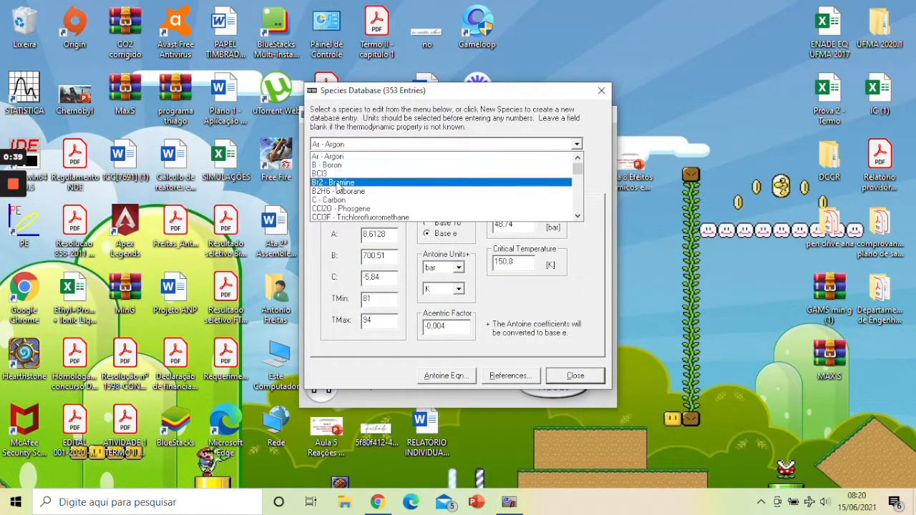
pyautogui.scroll(-1, 340, 205)
pyautogui.scroll(-1, 340, 206)
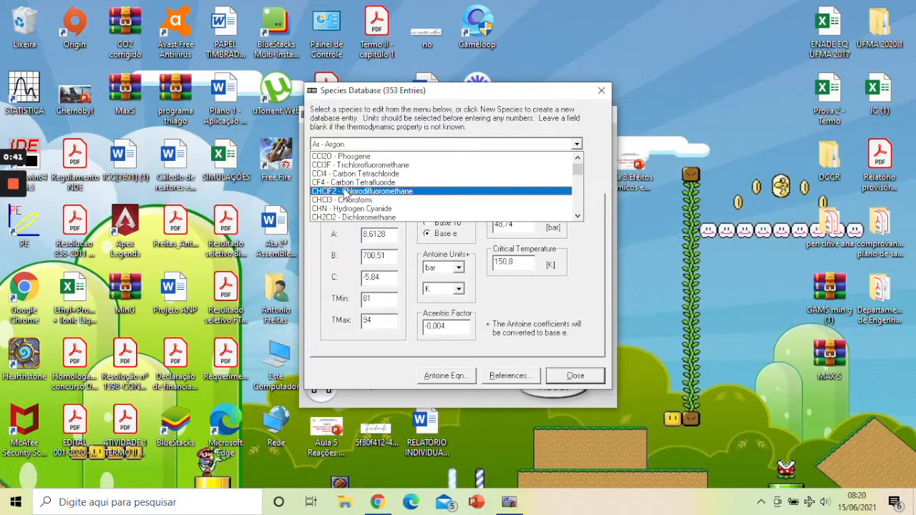
pyautogui.click(347, 201)
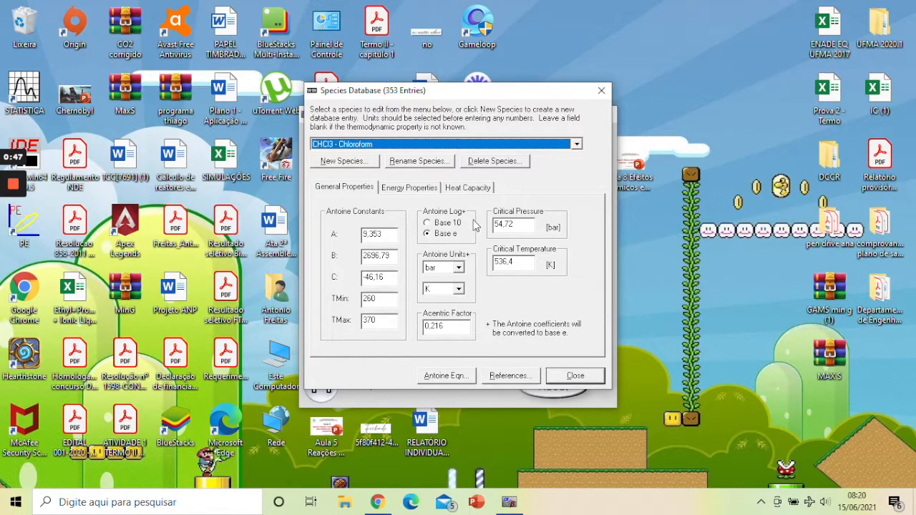
pyautogui.click(427, 222)
pyautogui.click(428, 233)
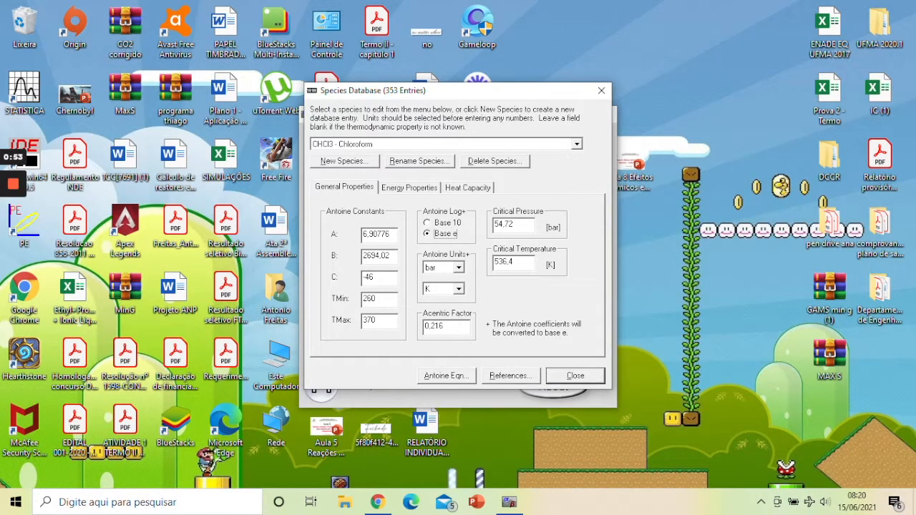
# Step: Display the general properties of CH4 - Methane in the species database
pyautogui.click(355, 145)
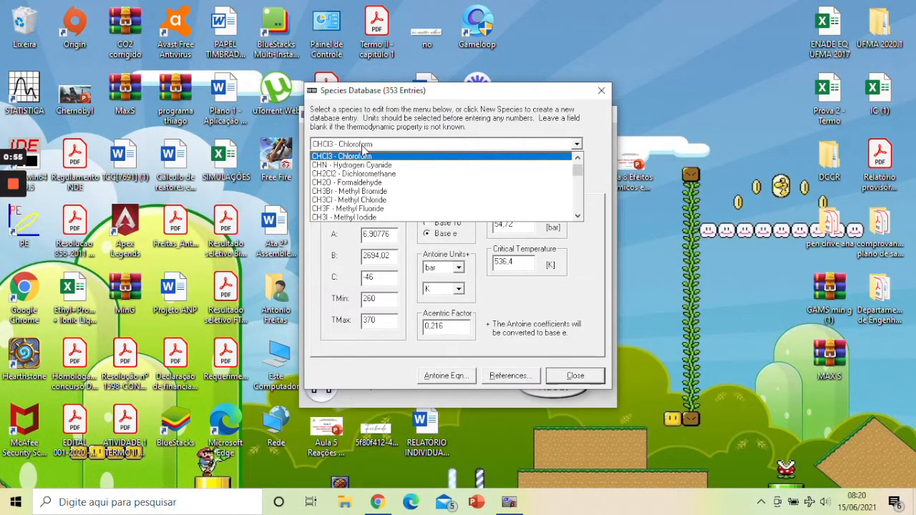
pyautogui.scroll(-3, 355, 186)
pyautogui.click(350, 182)
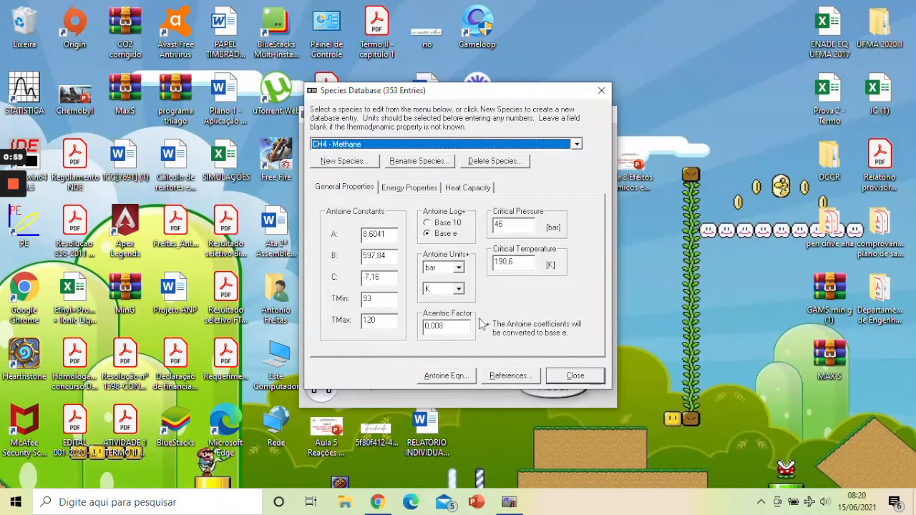
# Step: Look through the list of available species and return to the Ar - Argon entry
pyautogui.click(445, 144)
pyautogui.scroll(-1, 377, 186)
pyautogui.scroll(-5, 377, 186)
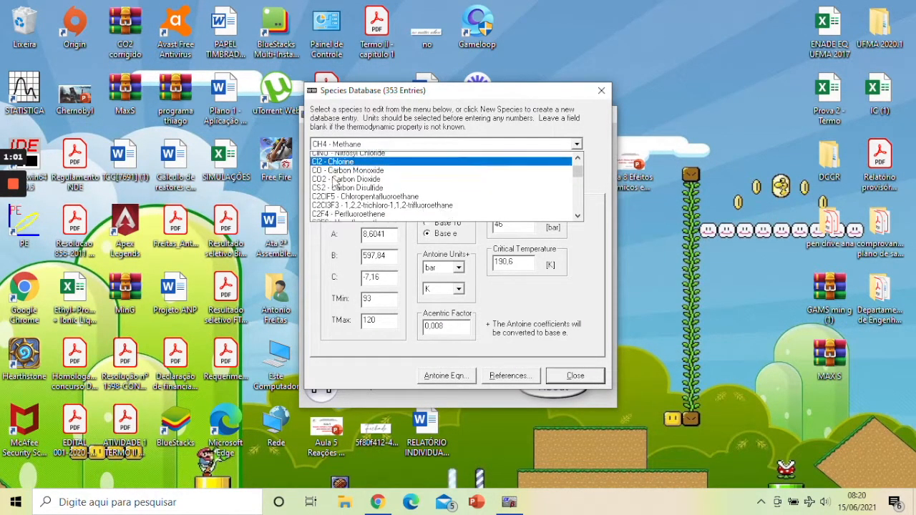
pyautogui.scroll(-5, 335, 183)
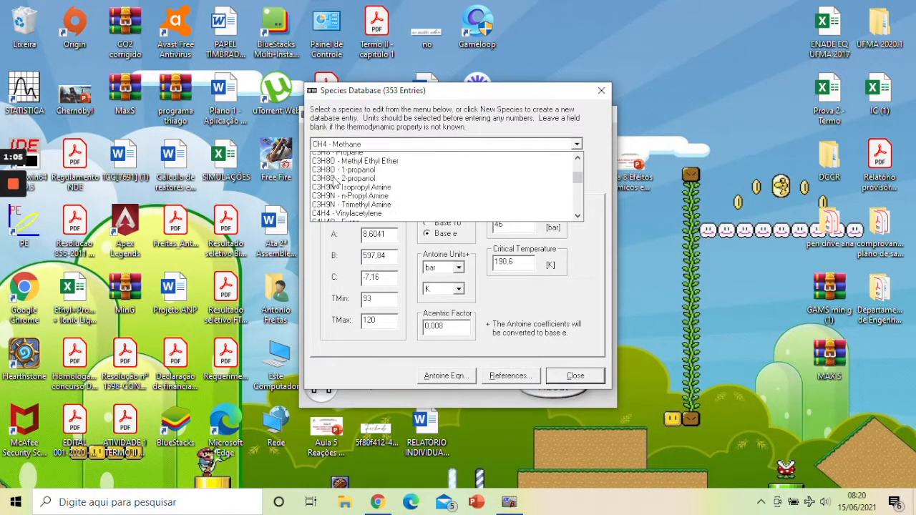
pyautogui.scroll(-6, 334, 181)
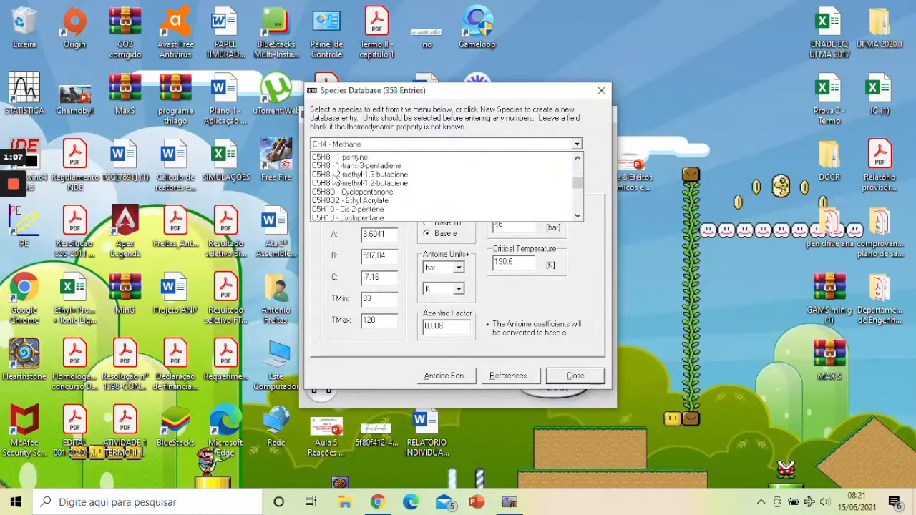
pyautogui.scroll(-10, 335, 179)
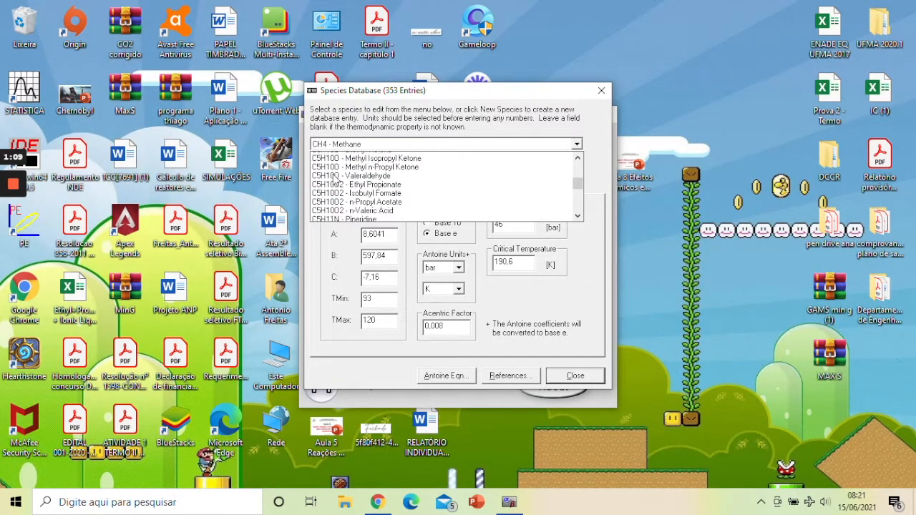
pyautogui.scroll(-10, 335, 178)
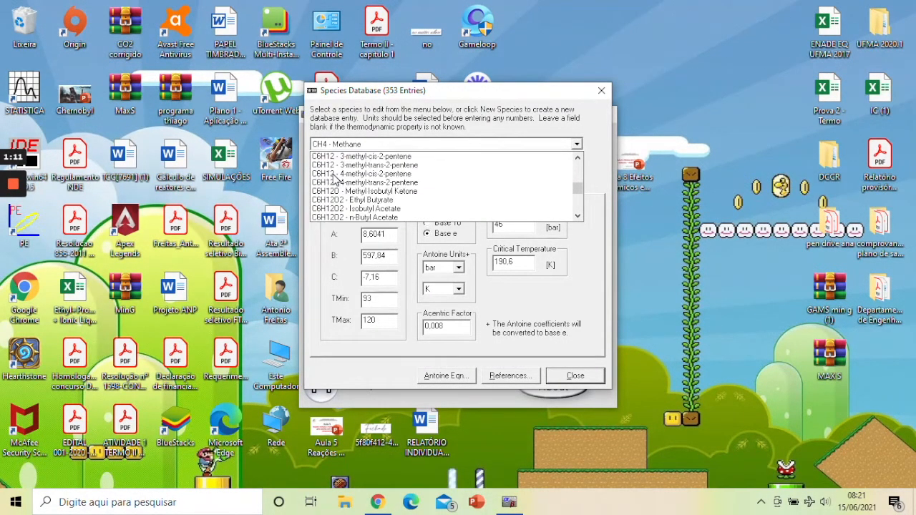
pyautogui.scroll(-10, 335, 179)
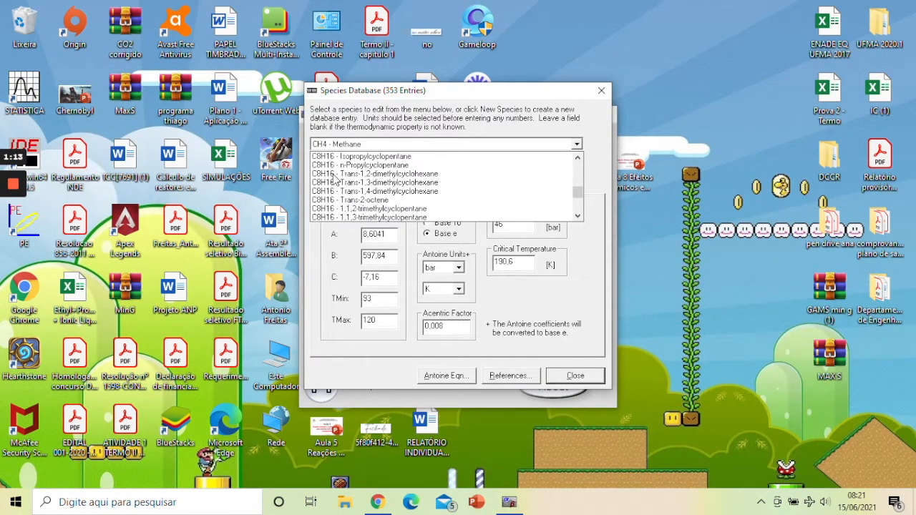
pyautogui.click(355, 148)
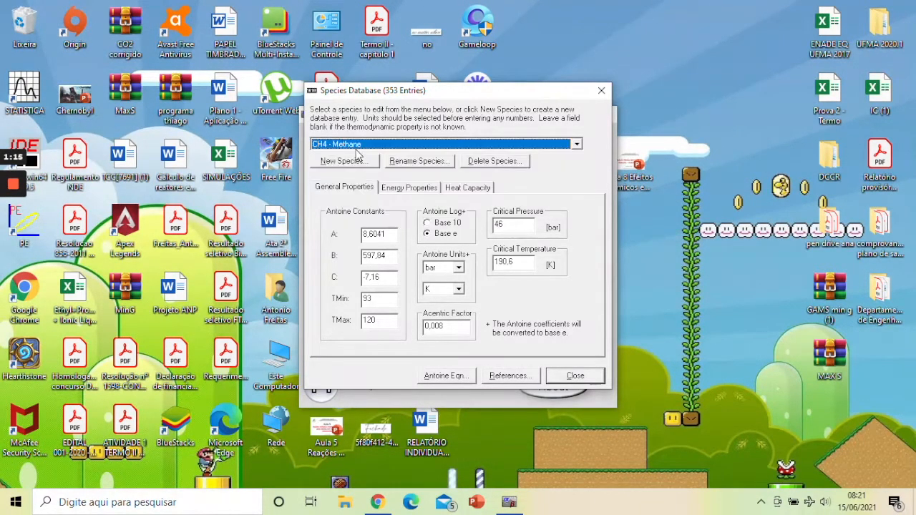
pyautogui.scroll(8, 356, 149)
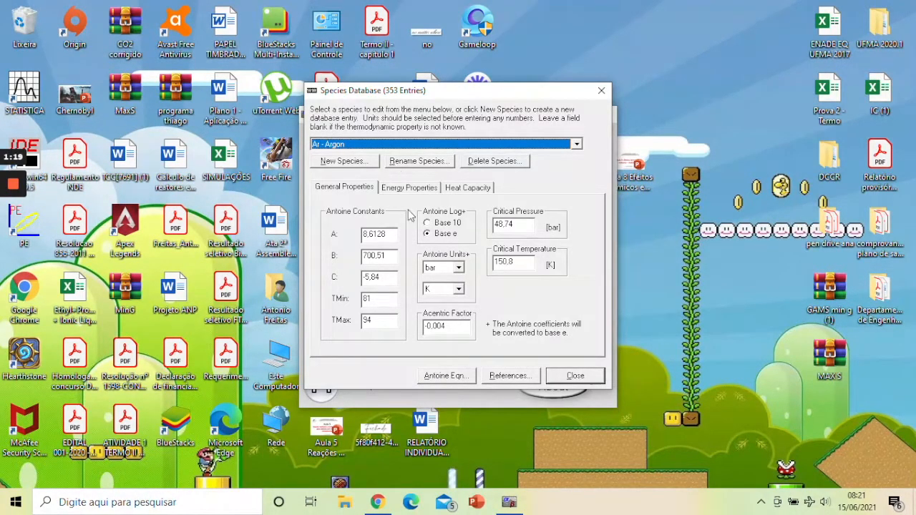
# Step: Examine argon's energy, heat capacity and general properties, then view the Antoine equation and close it
pyautogui.click(421, 188)
pyautogui.click(471, 192)
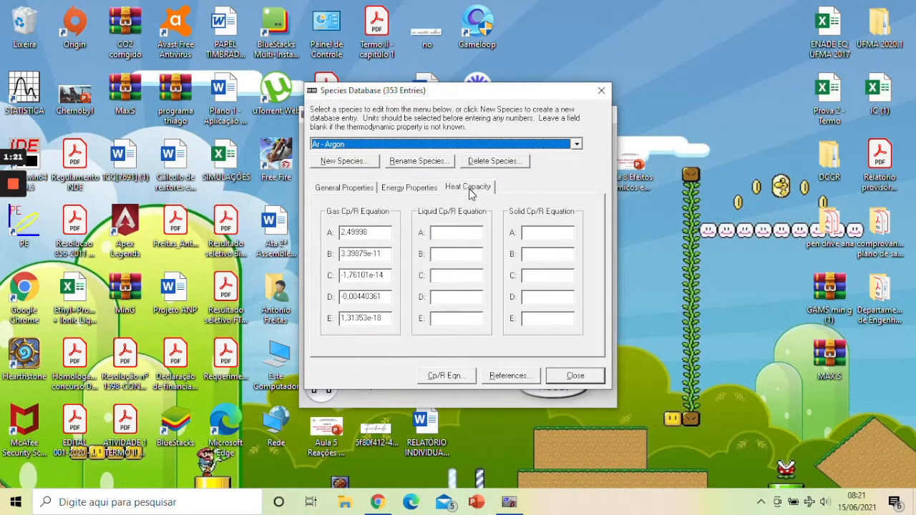
pyautogui.click(348, 187)
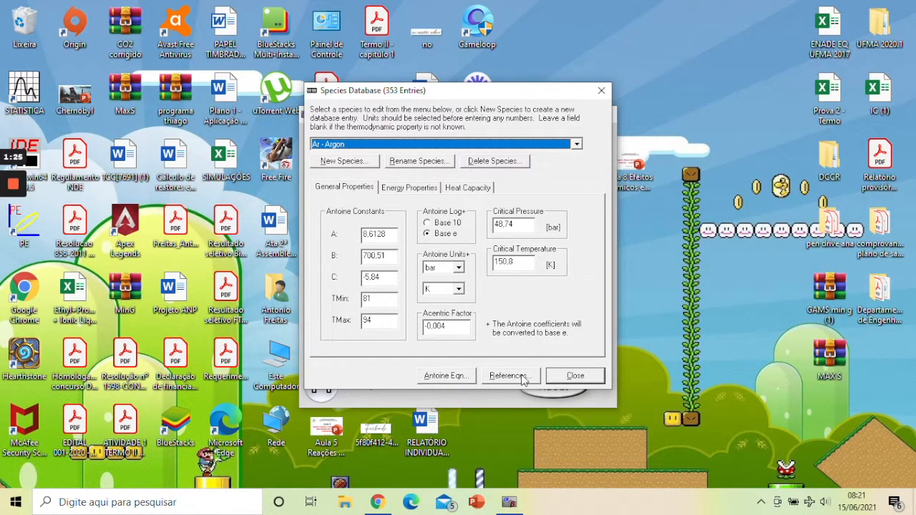
pyautogui.click(459, 377)
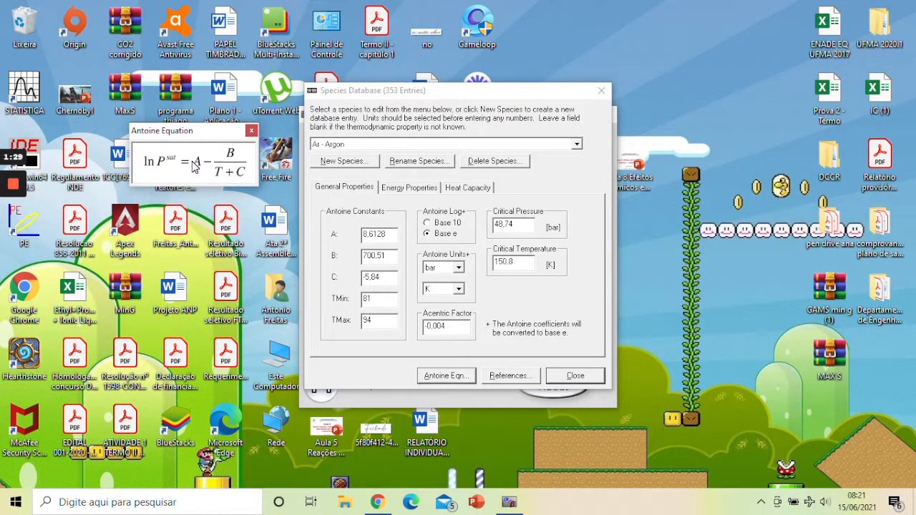
pyautogui.click(252, 131)
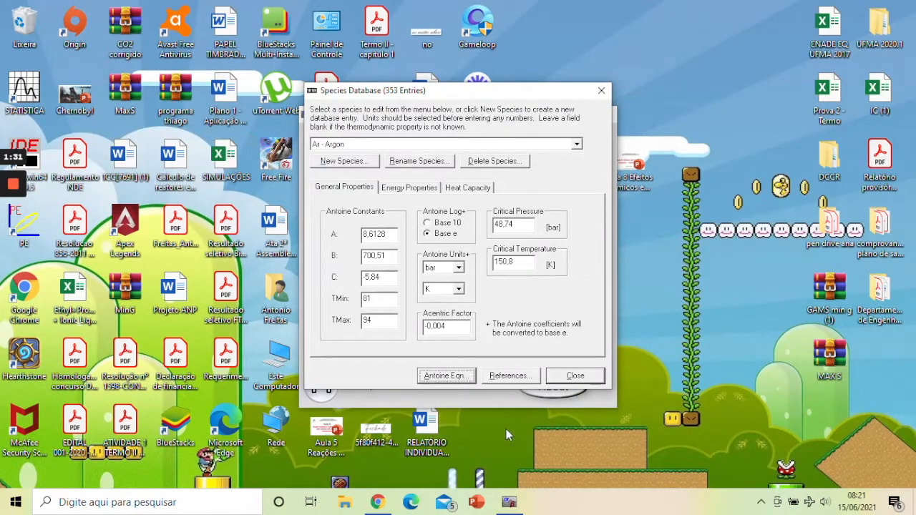
# Step: Close the species database without saving the changes and exit ThermoSolver
pyautogui.click(601, 90)
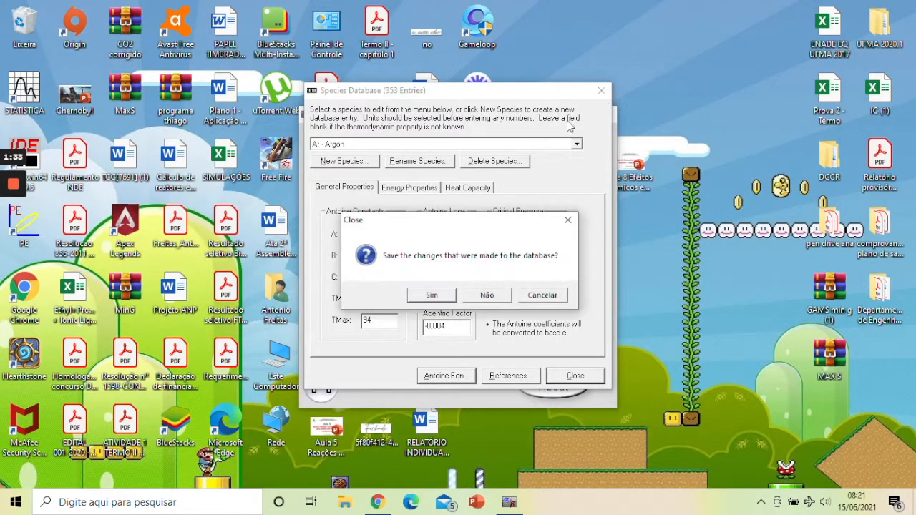
pyautogui.click(485, 296)
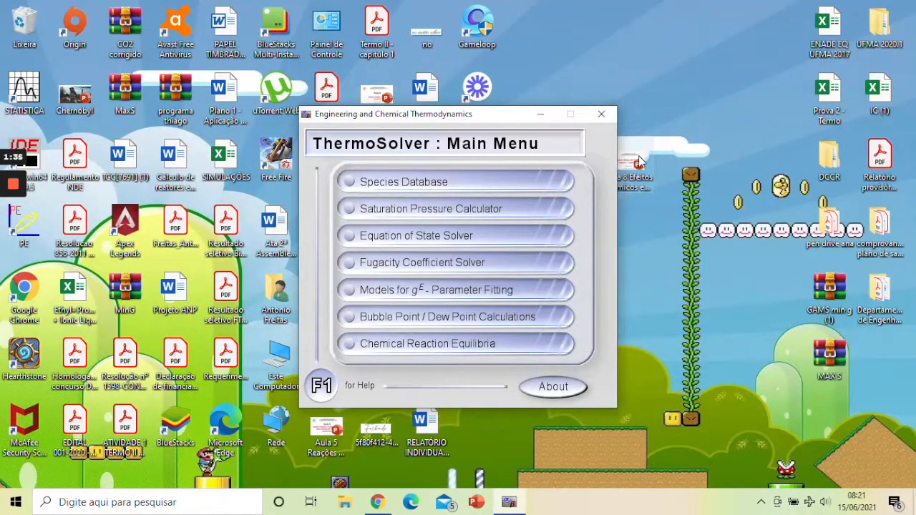
pyautogui.click(601, 116)
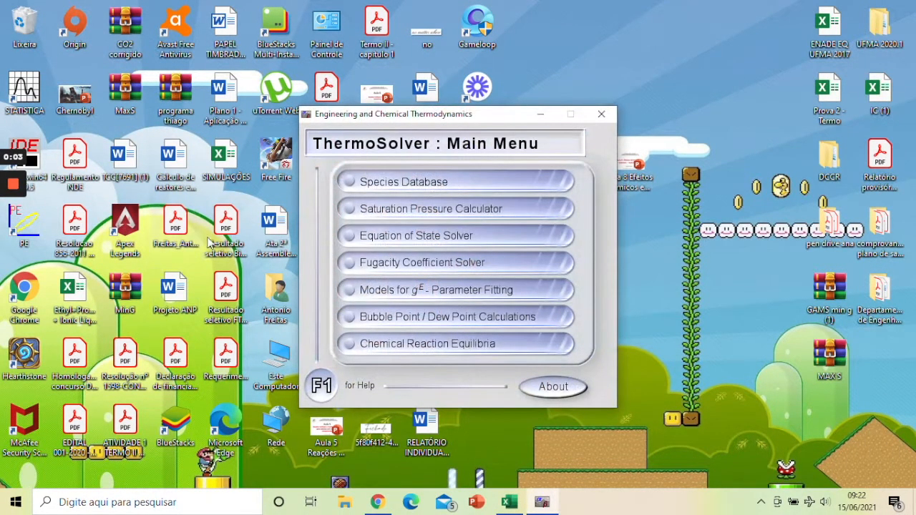
# Step: Open the species database and select the H2O - Water entry to display its general properties
pyautogui.click(350, 185)
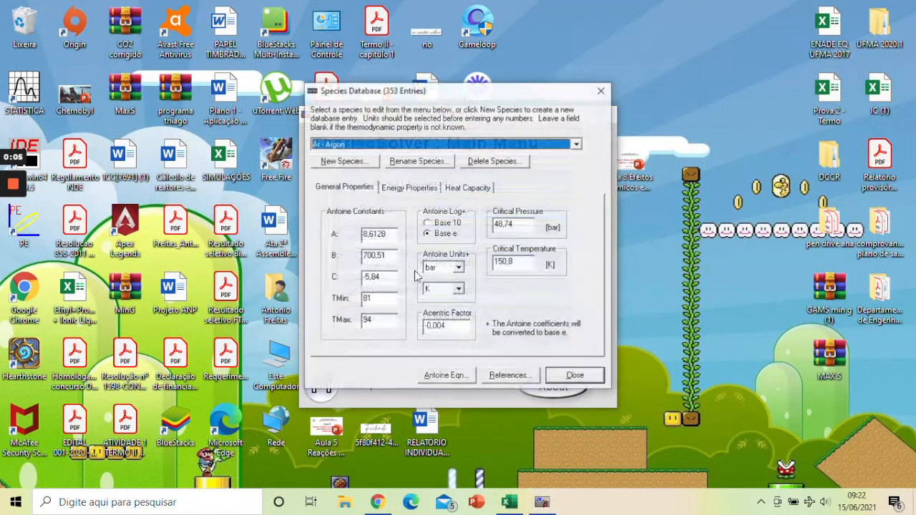
pyautogui.click(386, 146)
pyautogui.scroll(-1, 383, 207)
pyautogui.scroll(-20, 383, 207)
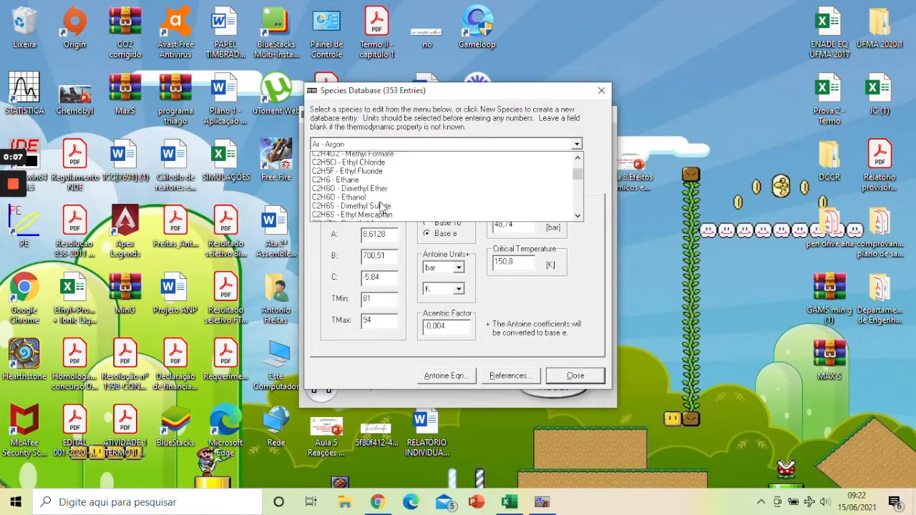
pyautogui.scroll(-15, 382, 208)
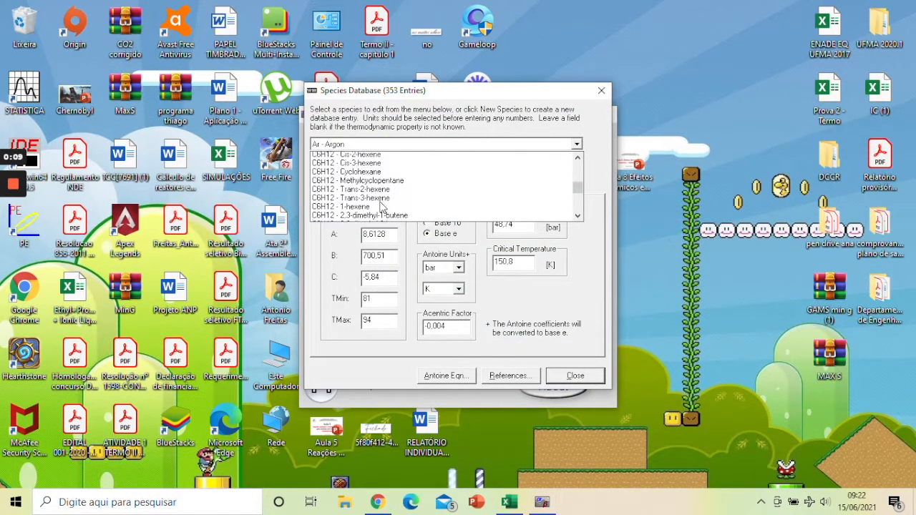
pyautogui.scroll(-20, 382, 208)
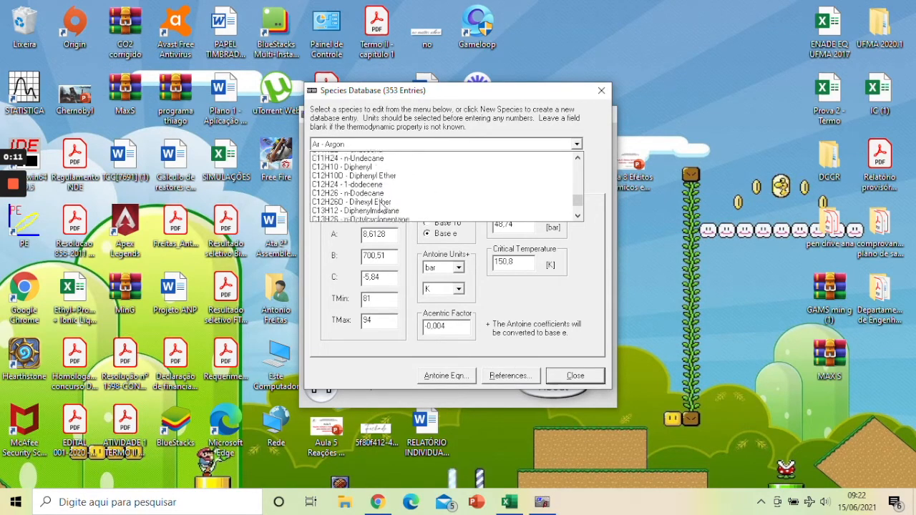
pyautogui.scroll(-2, 380, 201)
pyautogui.moveTo(577, 207); pyautogui.dragTo(576, 204)
pyautogui.click(364, 165)
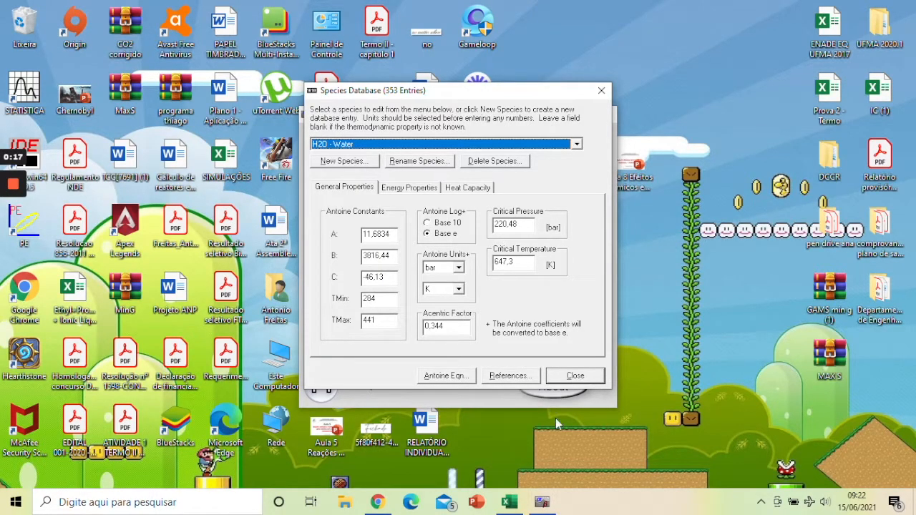
# Step: Switch to Excel and enter water's critical pressure 220.48 bar in B7 and critical temperature 647.3 K in B6, consulting ThermoSolver for the values
pyautogui.click(511, 503)
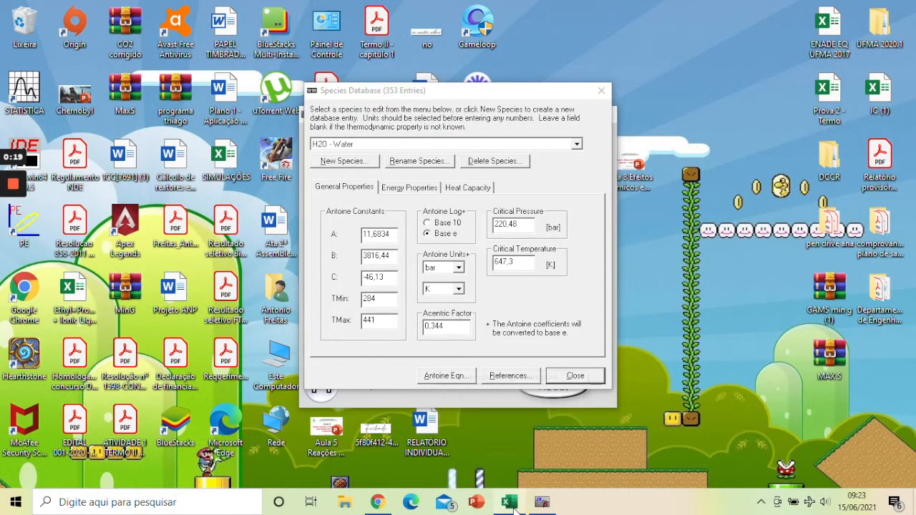
pyautogui.click(108, 275)
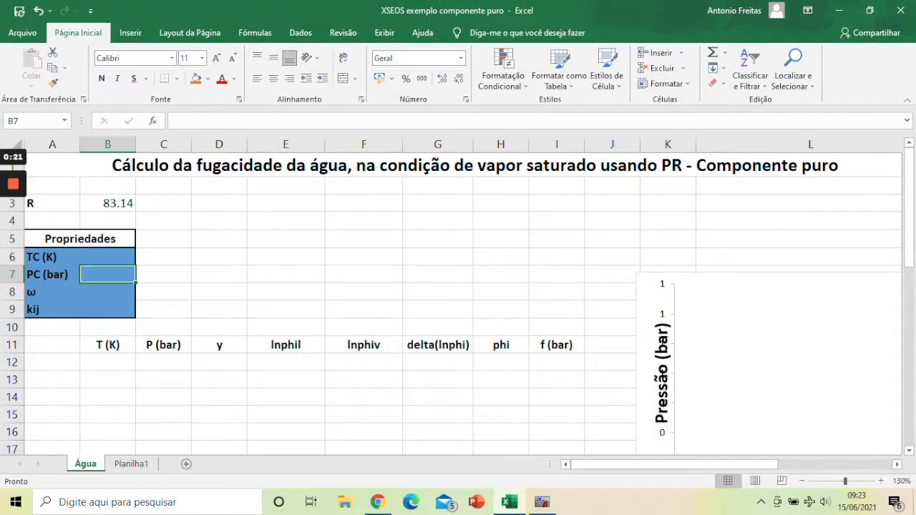
pyautogui.write('220.48')
pyautogui.press('Up')
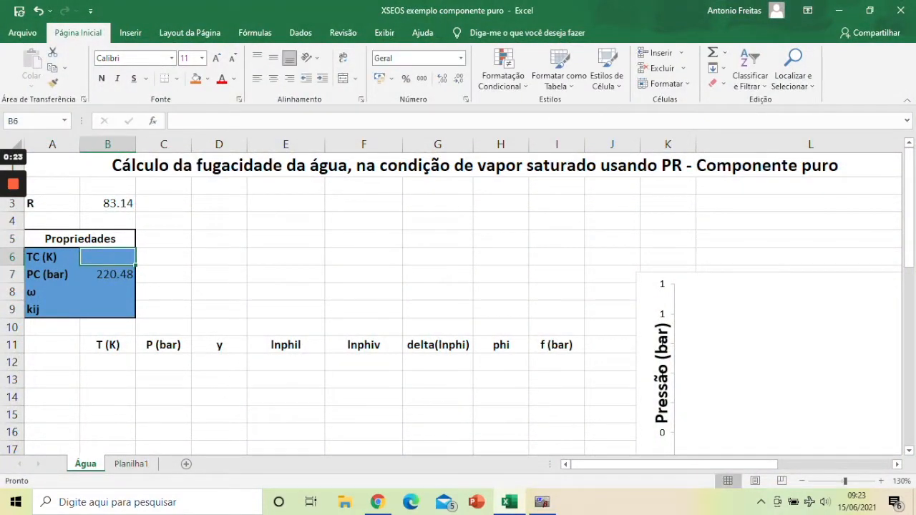
pyautogui.click(542, 502)
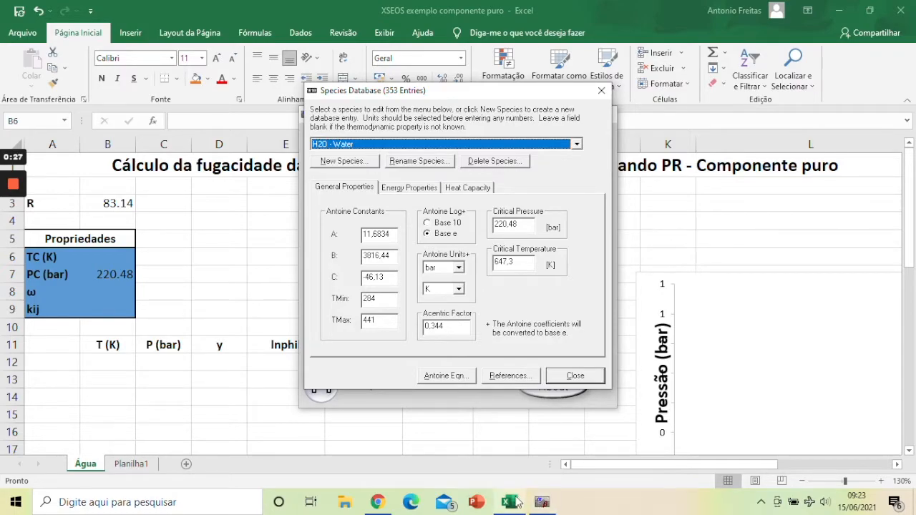
pyautogui.click(505, 501)
pyautogui.write('647.3')
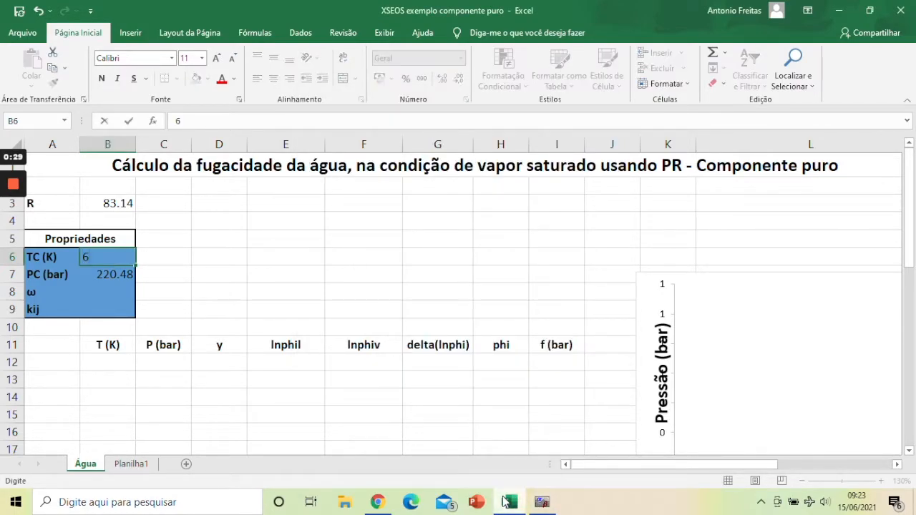
pyautogui.press('Down')
pyautogui.press('Down')
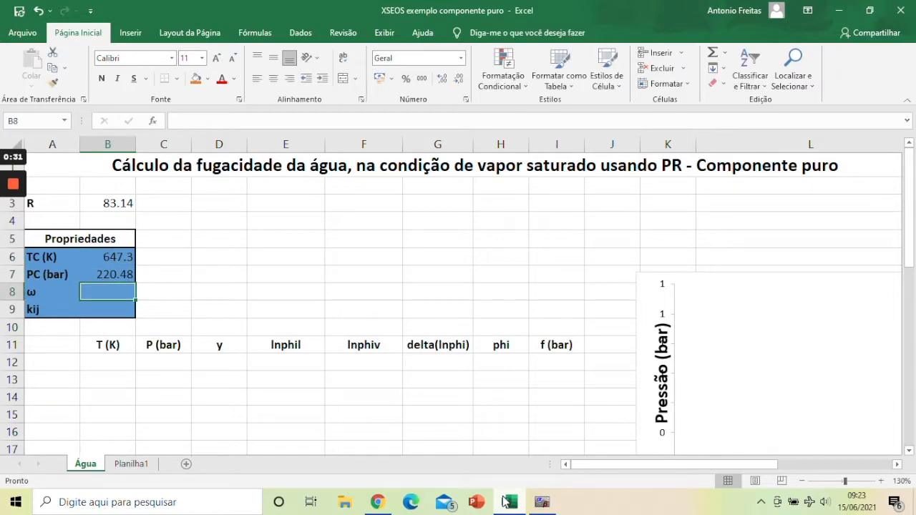
# Step: Consult water's acentric factor, exit ThermoSolver, and complete the Excel property table with ω 0.344 and kij 0
pyautogui.click(543, 503)
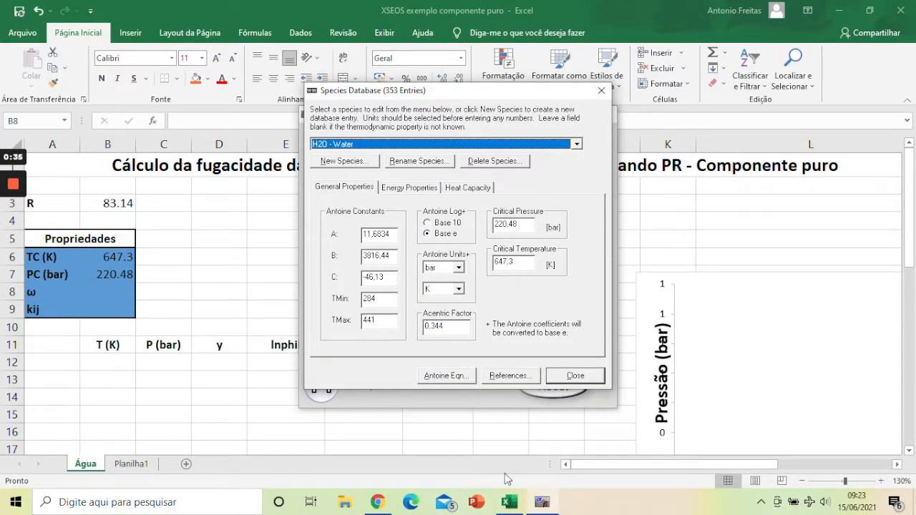
pyautogui.click(575, 375)
pyautogui.click(601, 115)
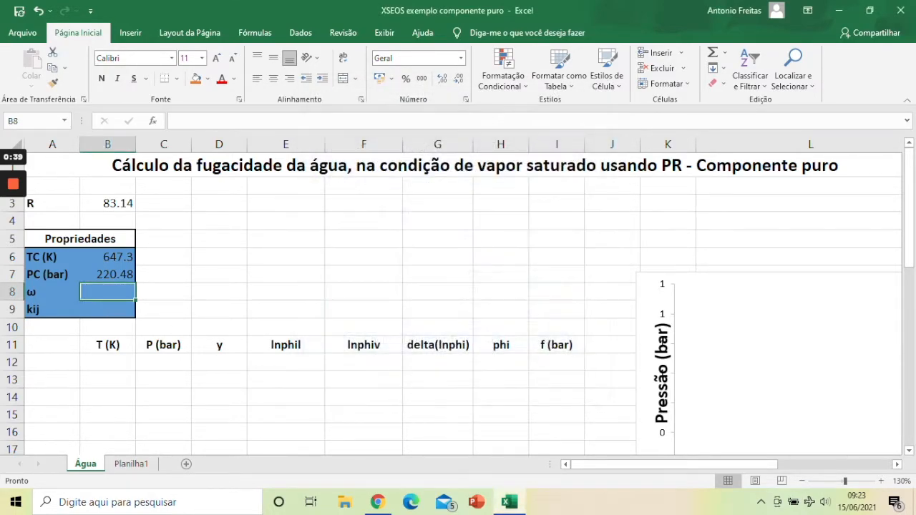
pyautogui.write('0.344')
pyautogui.press('Return')
pyautogui.write('0')
pyautogui.press('Return')
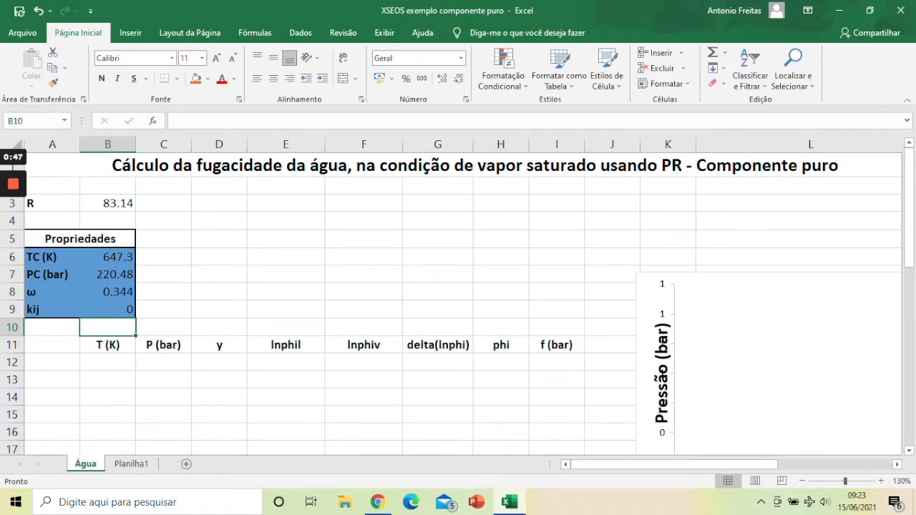
# Step: Enter a pressure of 0.01 bar in C12 and a temperature of 250 K in B12
pyautogui.scroll(-2, 458, 300)
pyautogui.click(164, 250)
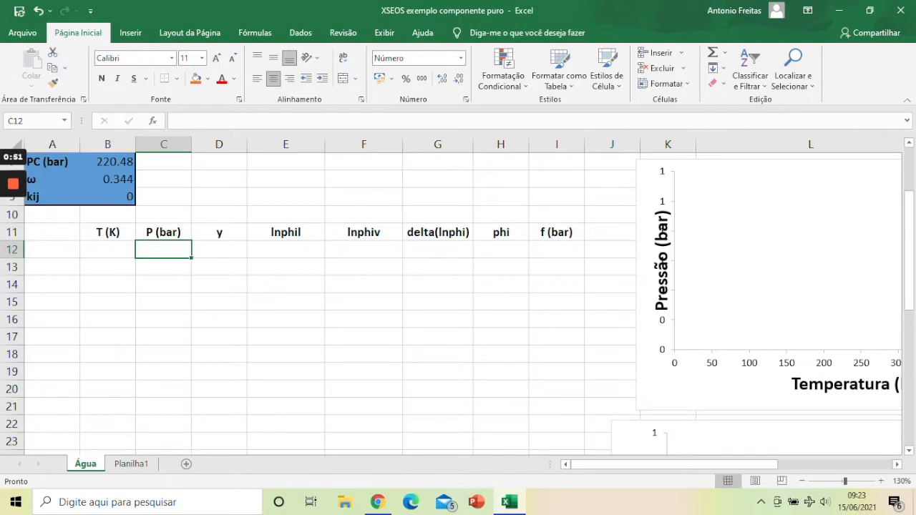
pyautogui.write('0.01')
pyautogui.press('Return')
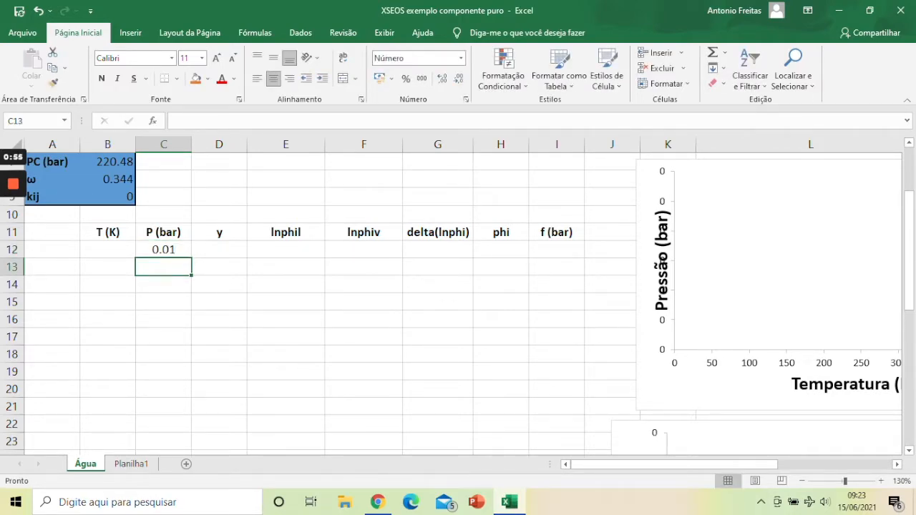
pyautogui.click(107, 250)
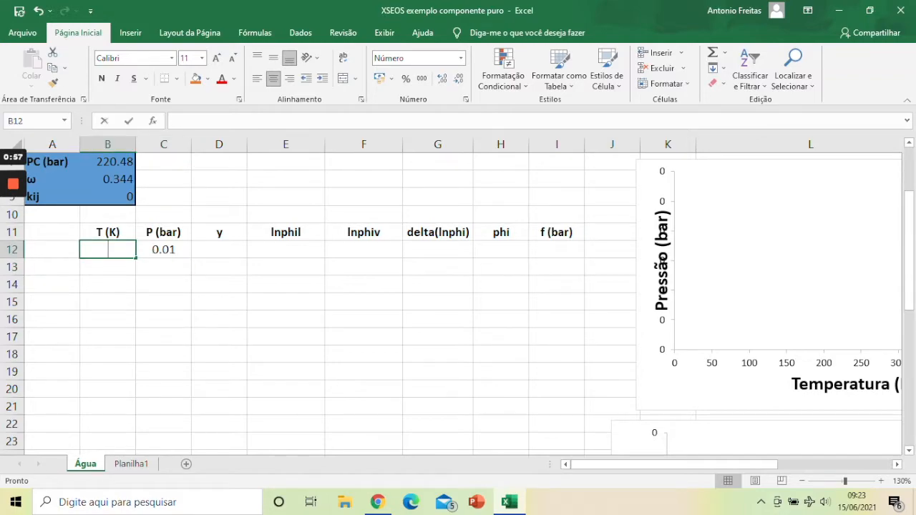
pyautogui.write('250')
pyautogui.press('Return')
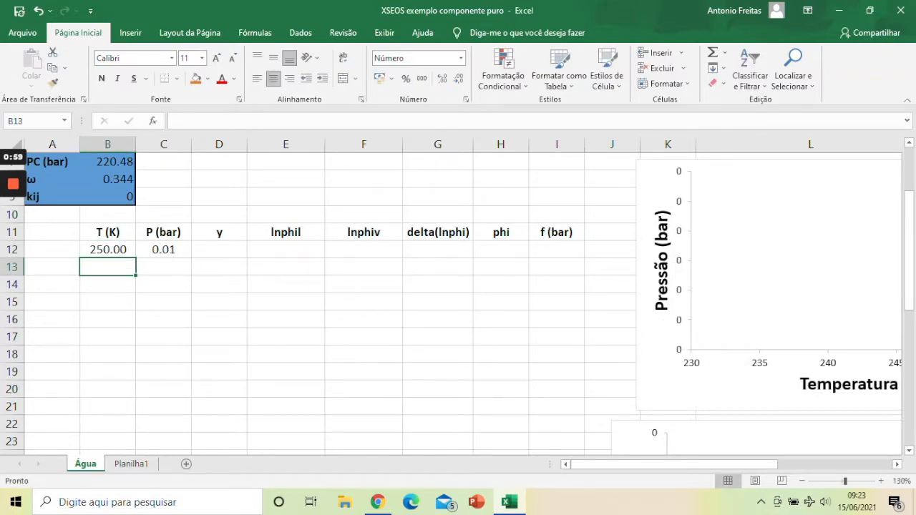
# Step: Set the mole fraction y in cell D12 to 1
pyautogui.click(219, 249)
pyautogui.write('1.00')
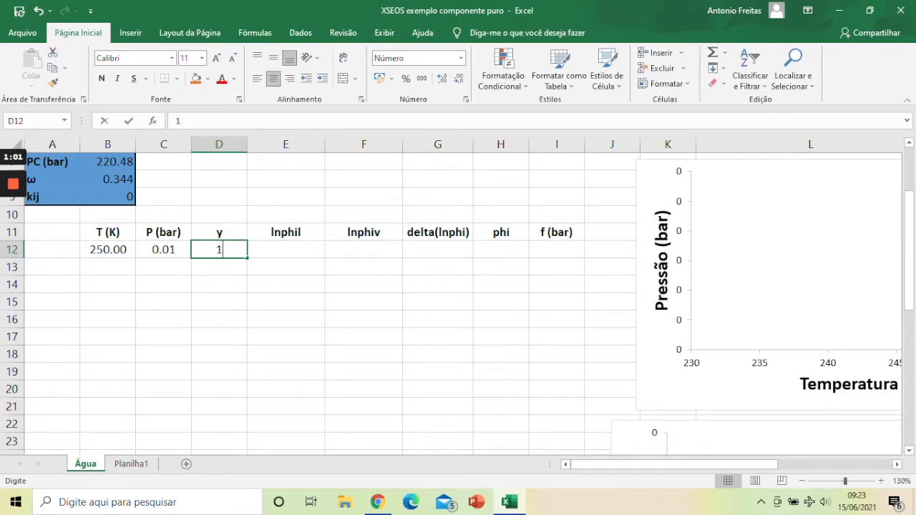
pyautogui.press('Tab')
pyautogui.press('Left')
pyautogui.press('Left')
pyautogui.press('Left')
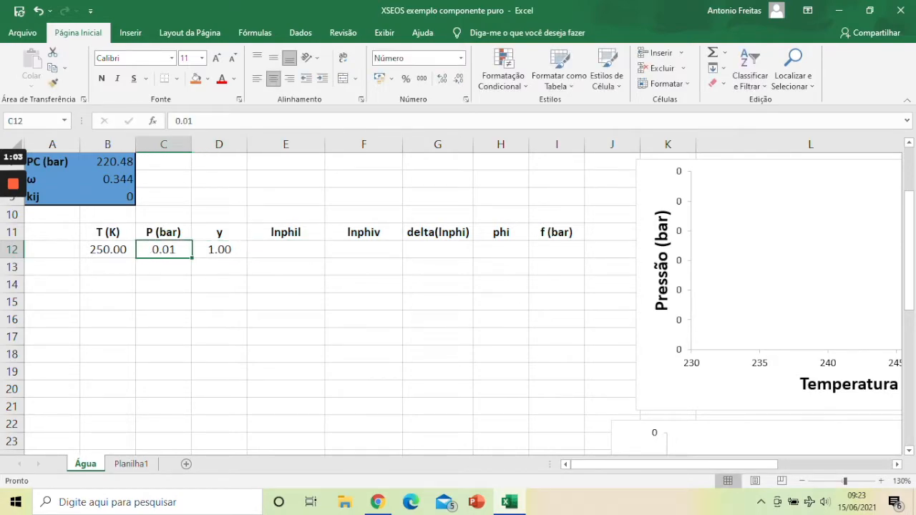
# Step: Start a prlnphil formula in cell E12 under lnphil and open its function arguments
pyautogui.press('Right')
pyautogui.press('Right')
pyautogui.press('Right')
pyautogui.scroll(1, 458, 300)
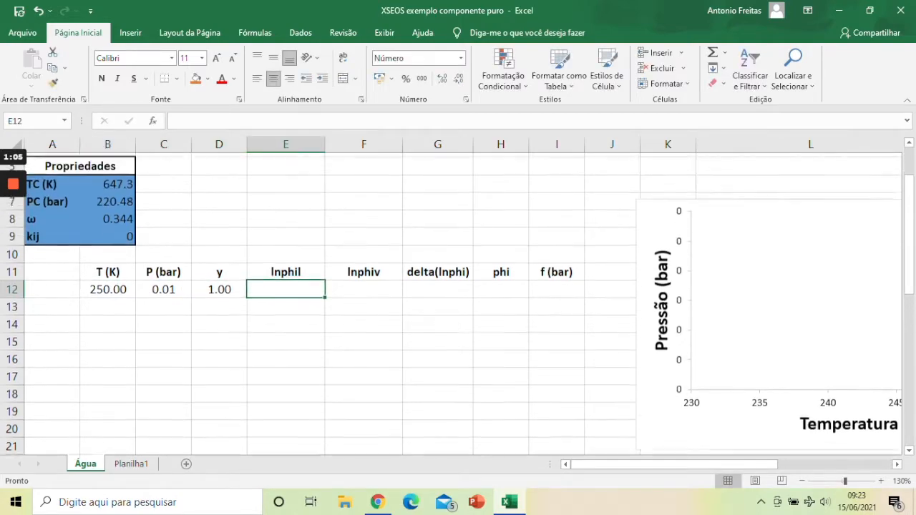
pyautogui.click(801, 481)
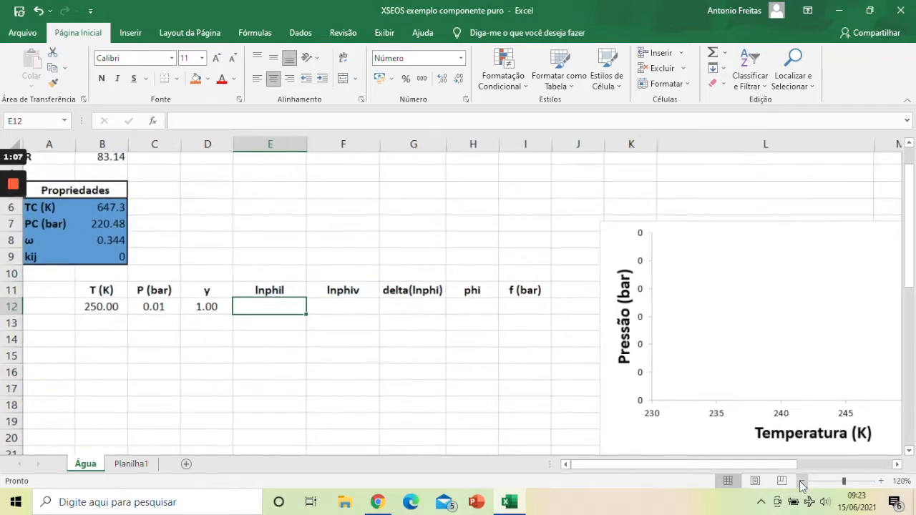
pyautogui.click(800, 481)
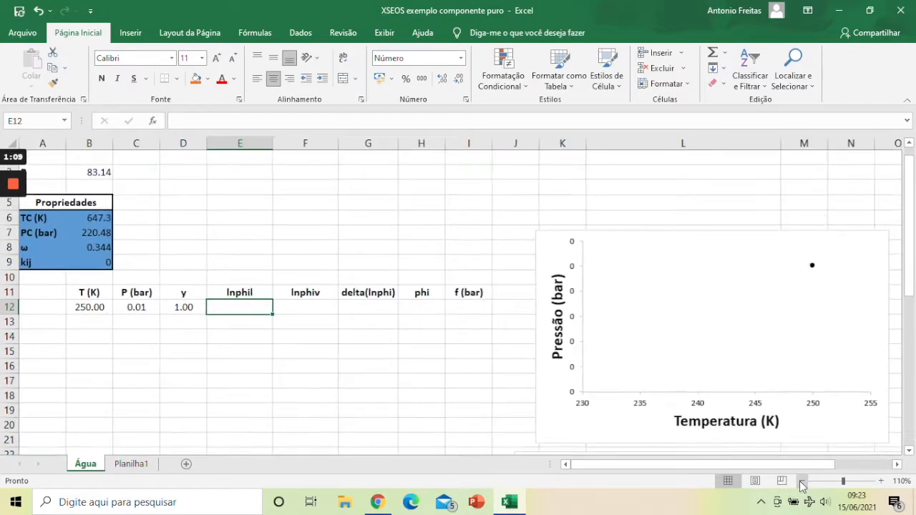
pyautogui.write('=prln')
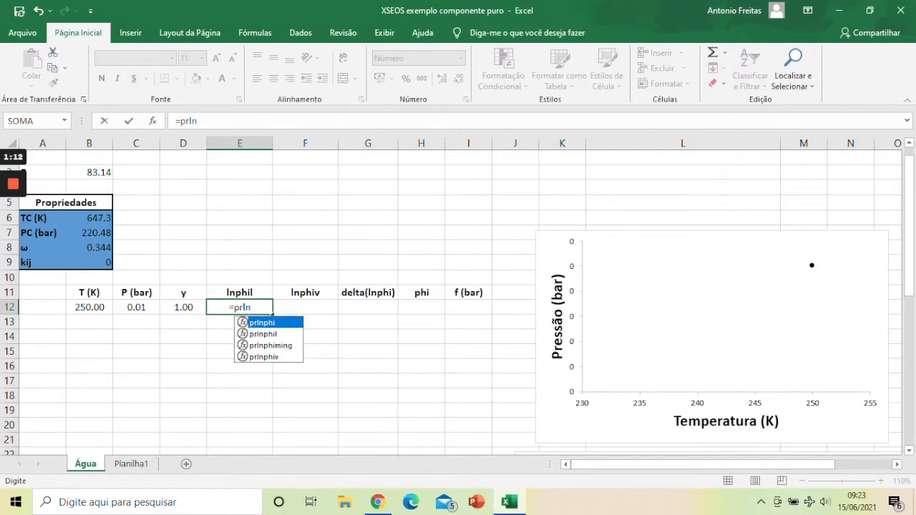
pyautogui.doubleClick(292, 334)
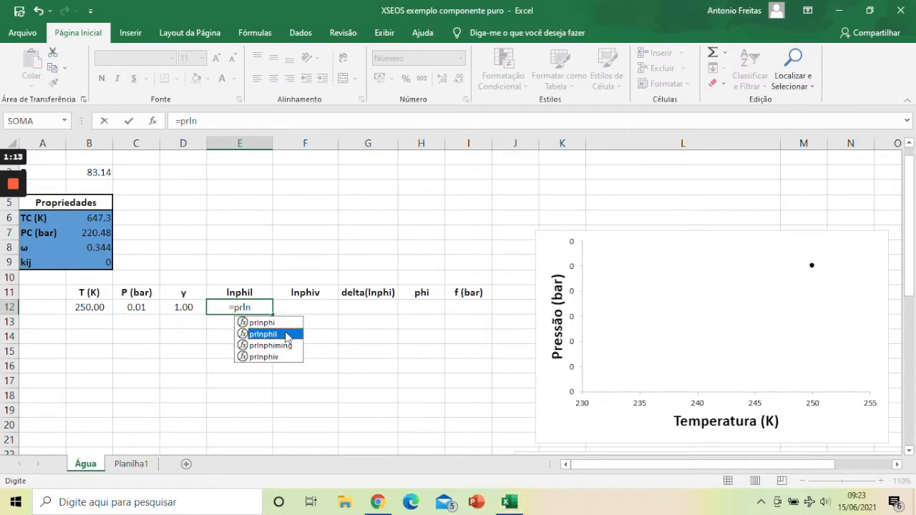
pyautogui.write(')')
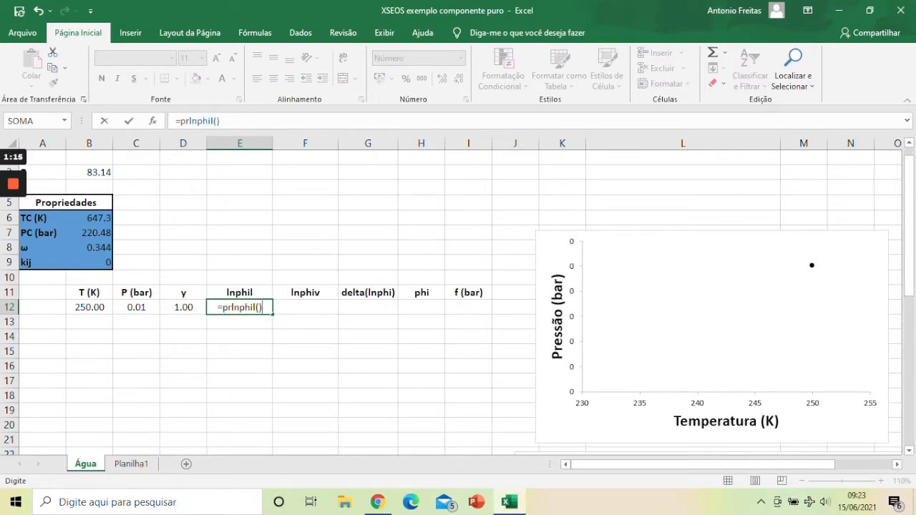
pyautogui.click(152, 122)
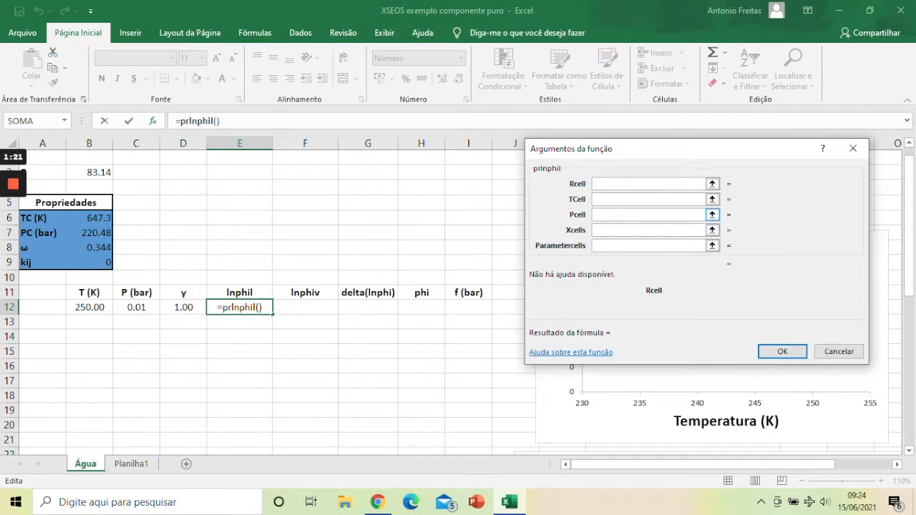
# Step: Assign the prlnphil arguments Rcell to the absolute reference $B$3, TCell to B12 and Pcell to C12
pyautogui.click(89, 173)
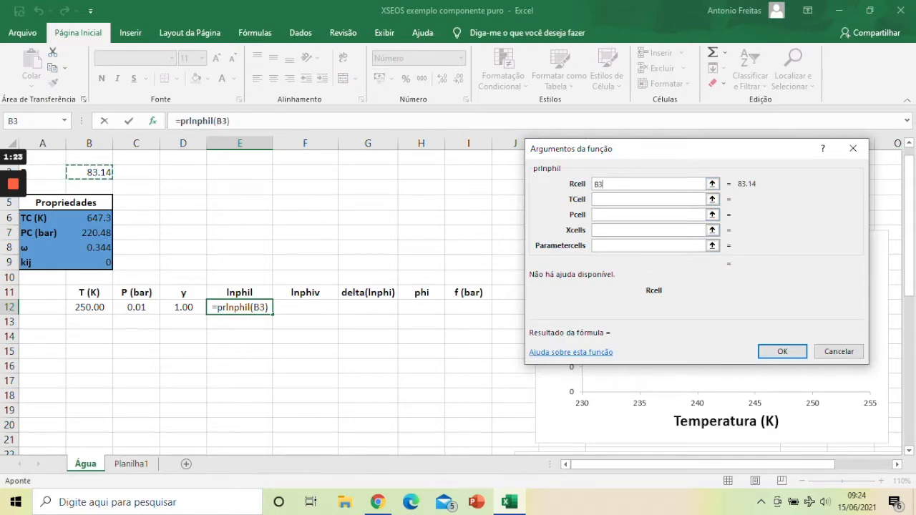
pyautogui.press('F4')
pyautogui.click(615, 199)
pyautogui.click(89, 307)
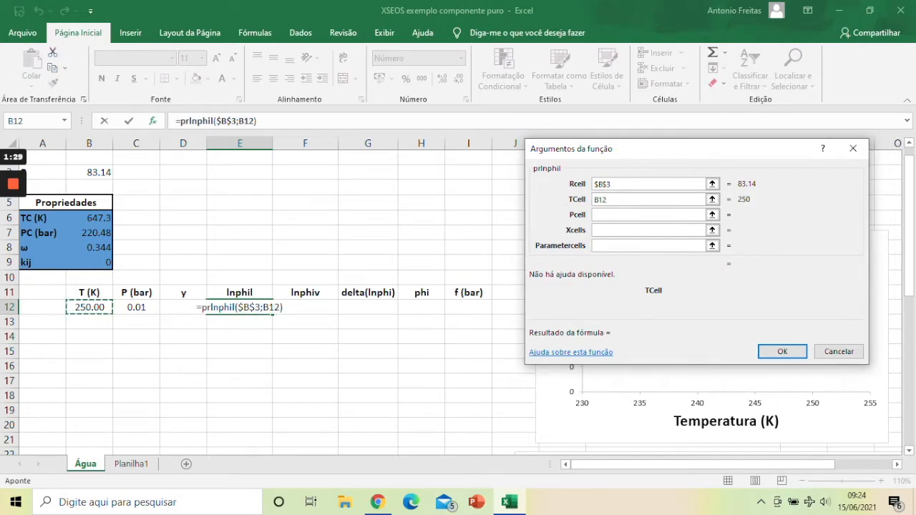
pyautogui.click(614, 215)
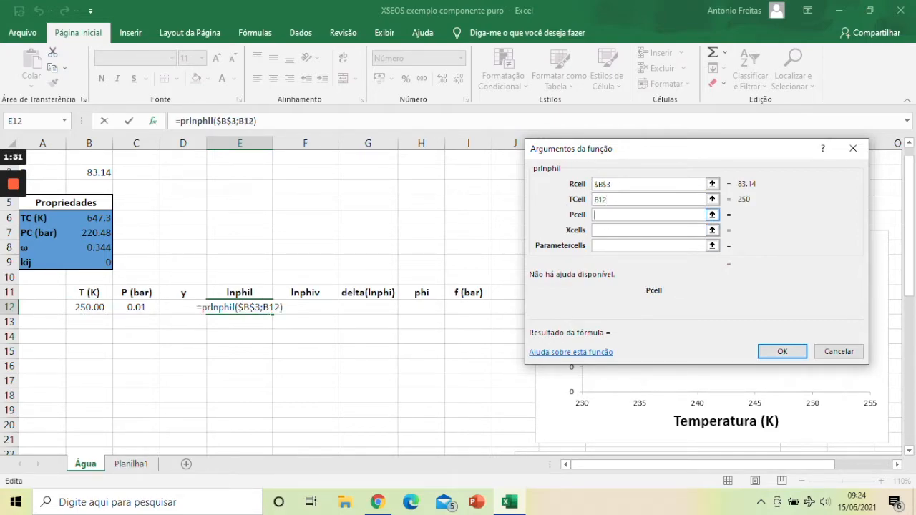
pyautogui.click(136, 307)
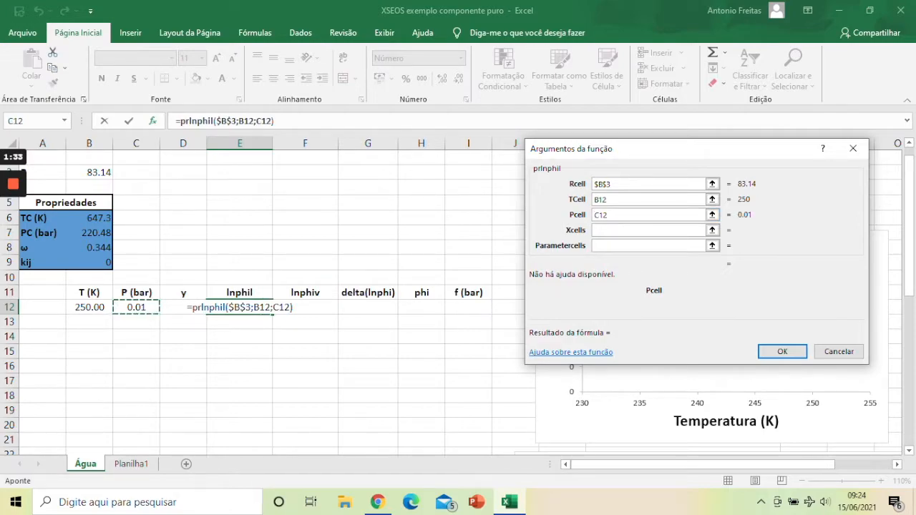
# Step: Set Xcells to D12 and Parametercells to the absolute range $B$6:$B$9, completing the prlnphil formula
pyautogui.click(620, 230)
pyautogui.click(178, 322)
pyautogui.click(171, 307)
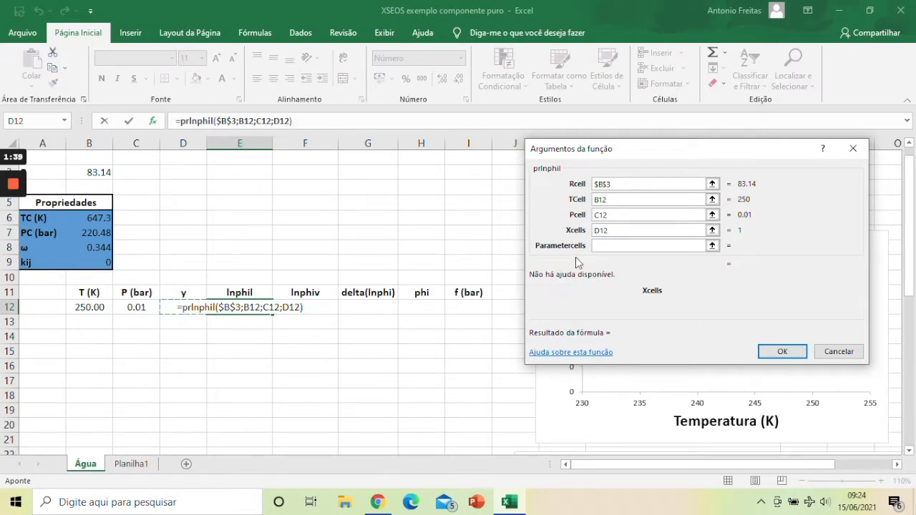
pyautogui.click(617, 245)
pyautogui.moveTo(89, 217); pyautogui.dragTo(101, 262)
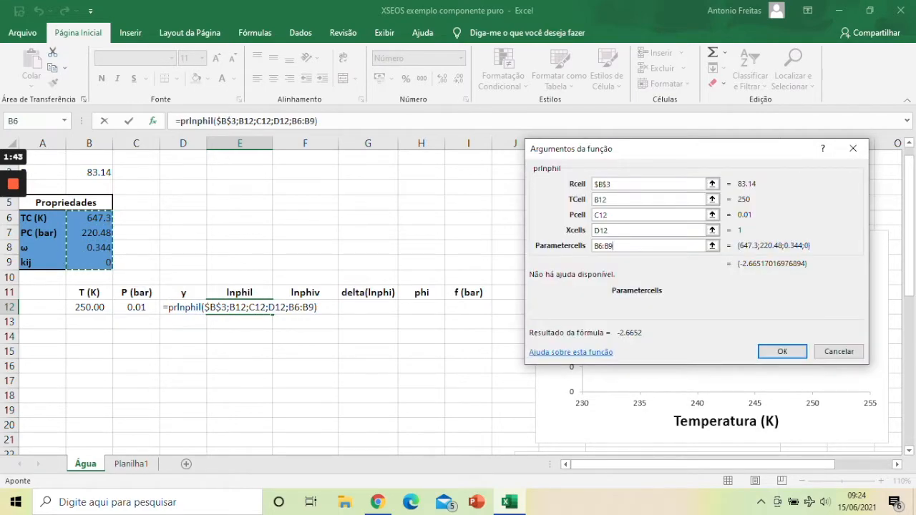
pyautogui.press('F4')
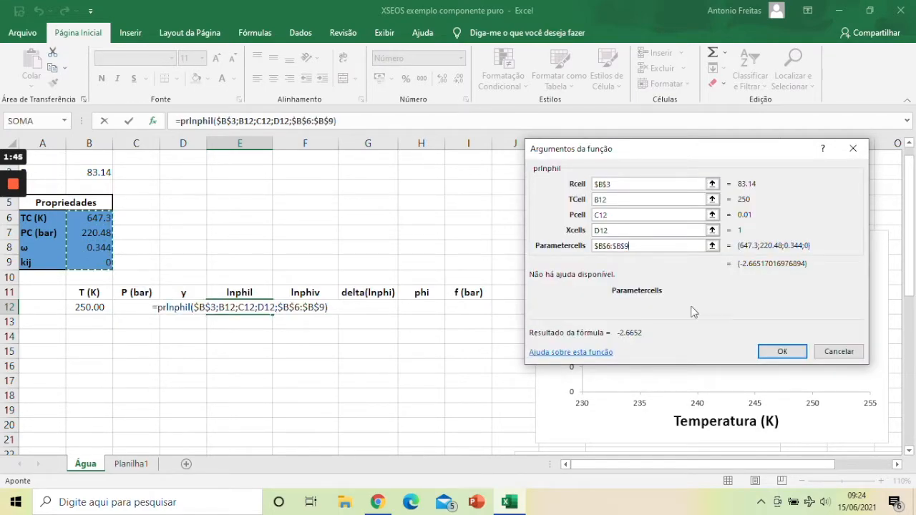
pyautogui.click(783, 351)
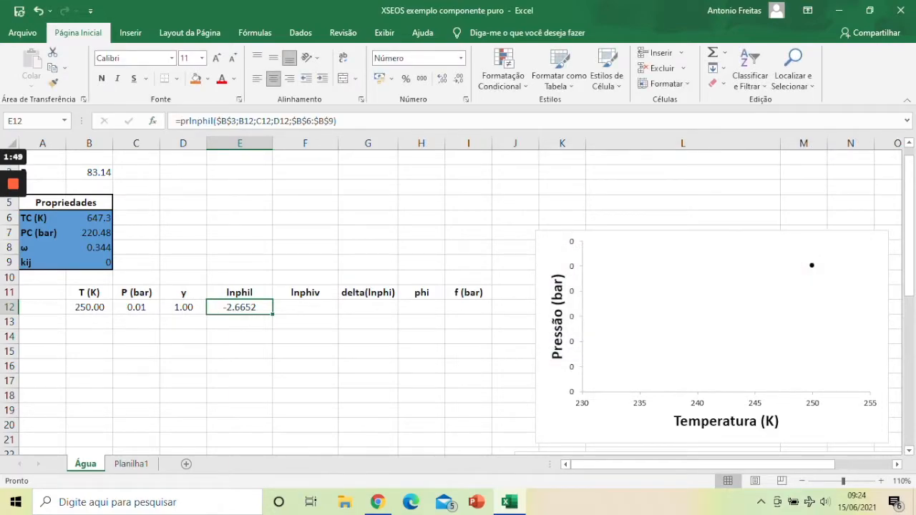
# Step: Start a prlnphiv formula in cell F12 under lnphiv and open its function arguments
pyautogui.click(305, 307)
pyautogui.write('=prln')
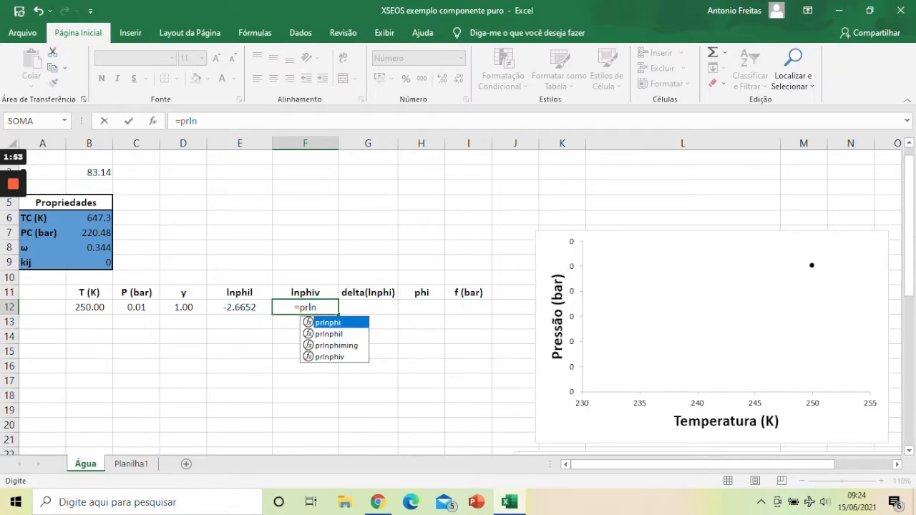
pyautogui.click(331, 357)
pyautogui.doubleClick(330, 358)
pyautogui.write(')')
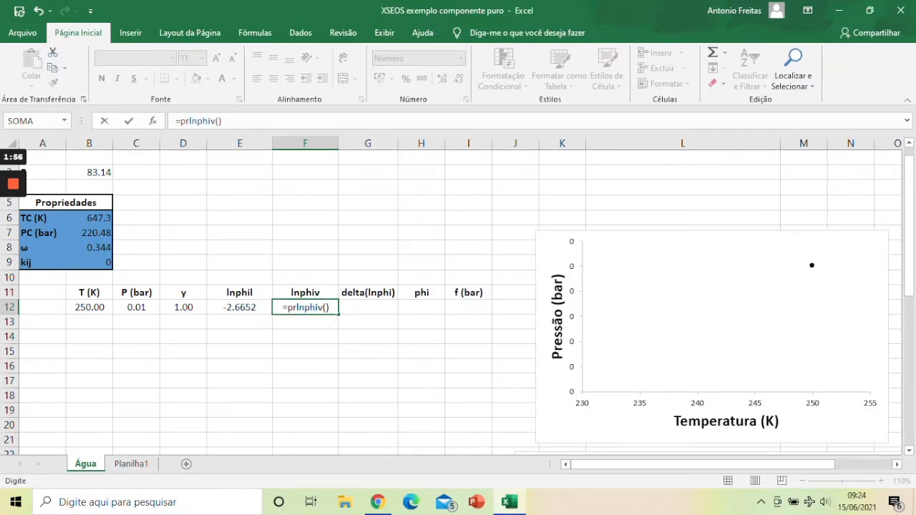
pyautogui.click(152, 121)
# Step: Try to assign the prlnphiv arguments Rcell $B$3, TCell B12, Pcell C12, Xcells E12 and Parametercells starting at B6
pyautogui.click(89, 172)
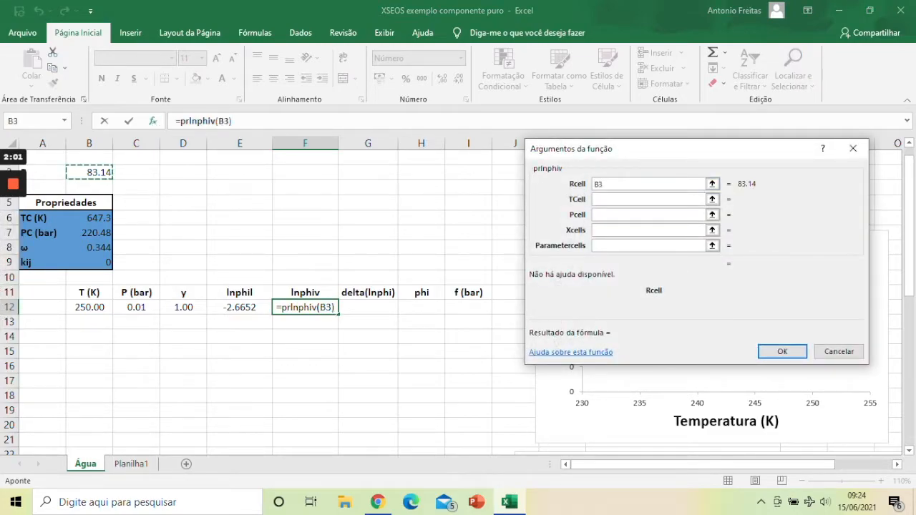
pyautogui.press('F4')
pyautogui.press('Tab')
pyautogui.click(89, 307)
pyautogui.click(629, 215)
pyautogui.click(136, 306)
pyautogui.press('Tab')
pyautogui.click(212, 306)
pyautogui.click(615, 247)
pyautogui.click(89, 218)
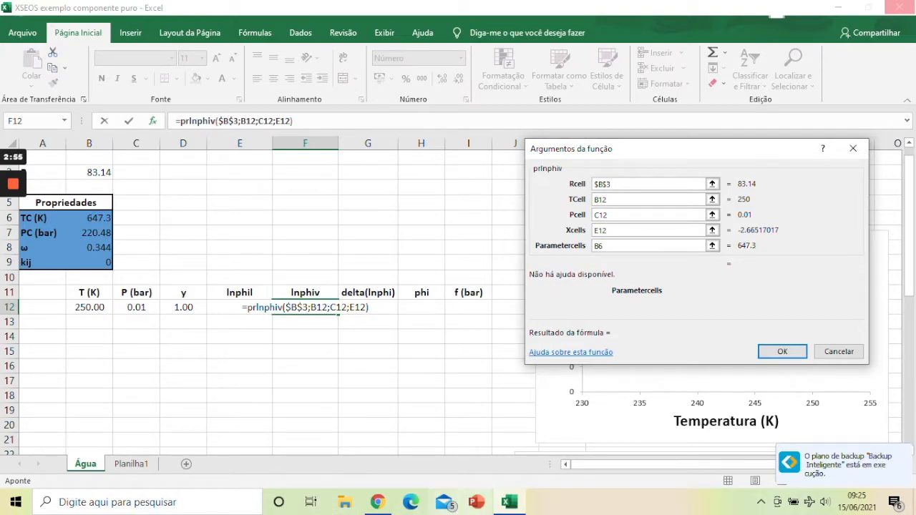
# Step: Force the frozen Excel windows to close and dismiss the Macrium Reflect update notification
pyautogui.rightClick(513, 507)
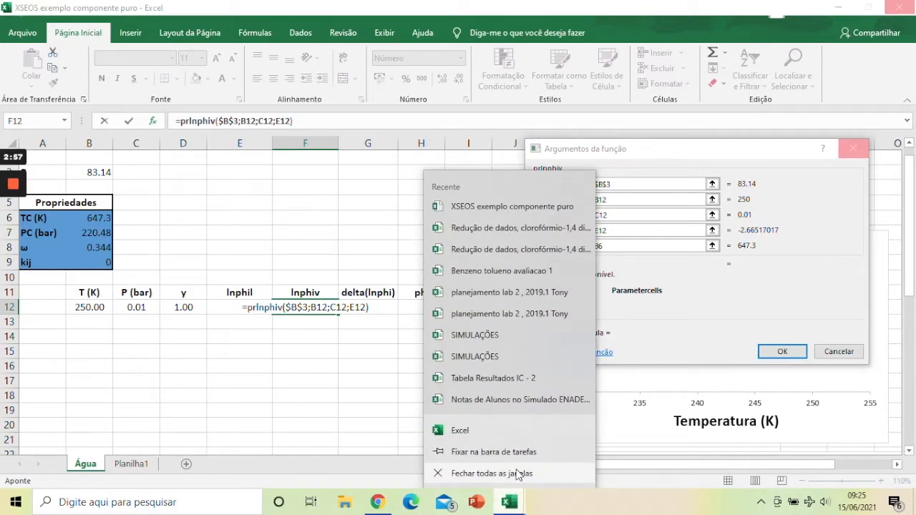
pyautogui.click(518, 473)
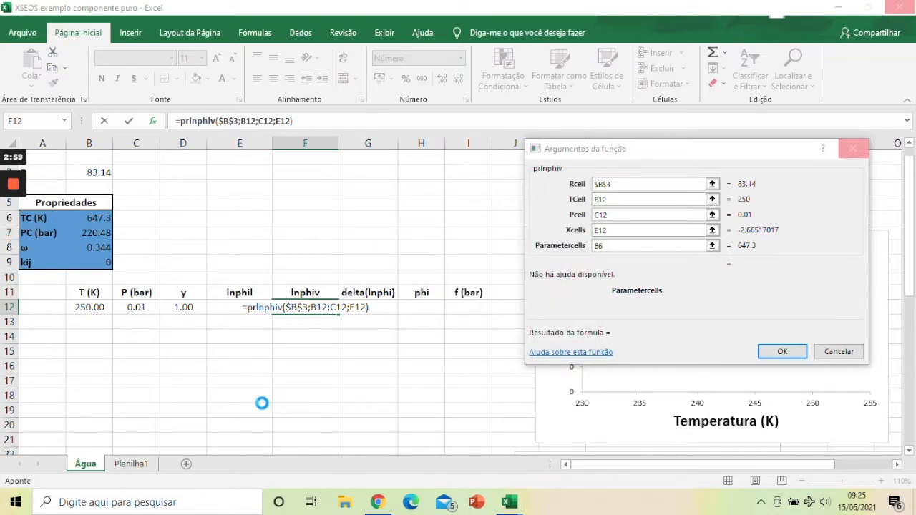
pyautogui.click(418, 279)
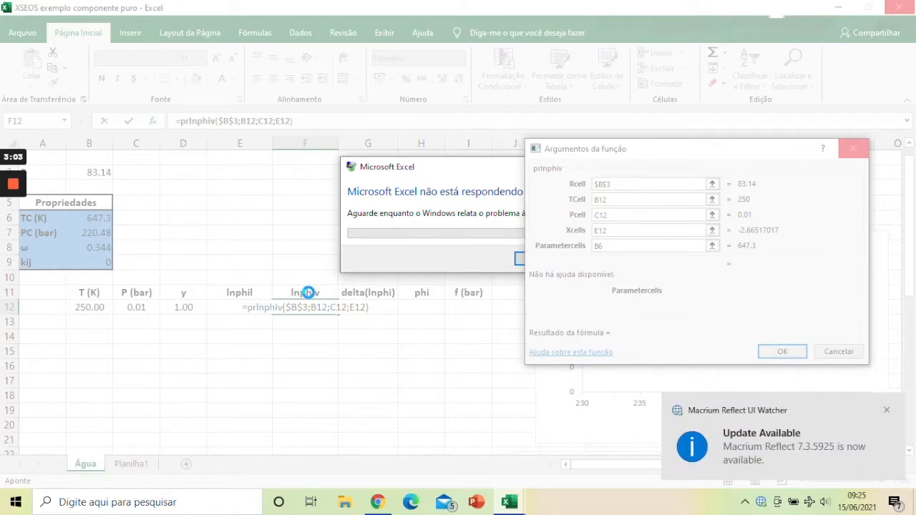
pyautogui.click(885, 410)
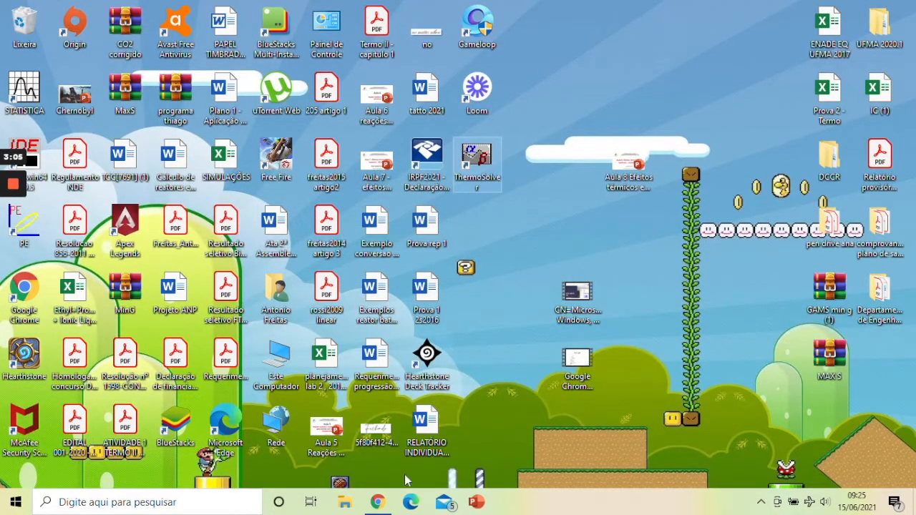
# Step: Relaunch Excel with the recovered XSEOS workbook and close the document recovery and help panes
pyautogui.click(20, 507)
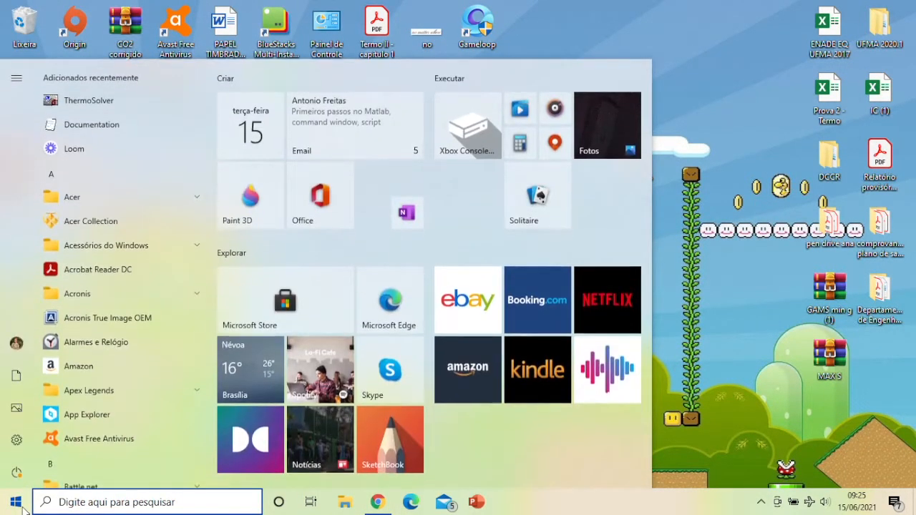
pyautogui.scroll(-4, 66, 290)
pyautogui.scroll(-5, 66, 289)
pyautogui.click(75, 359)
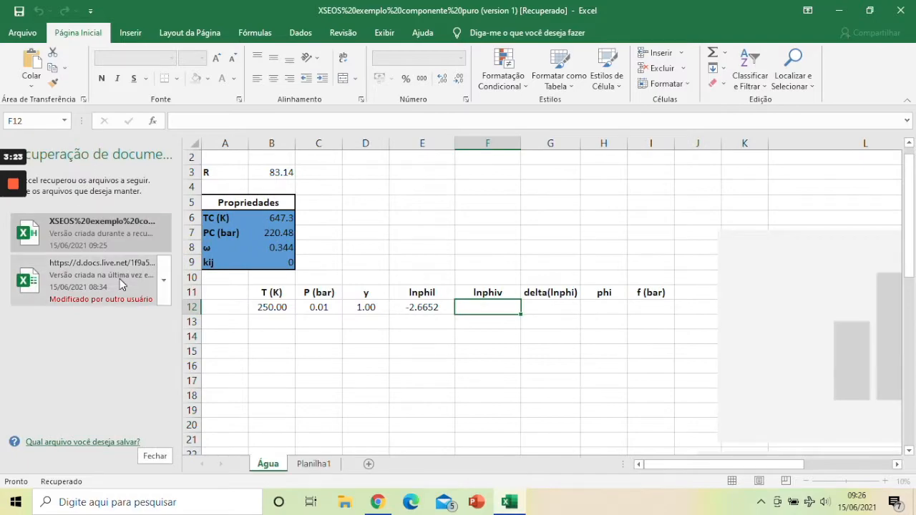
pyautogui.click(147, 447)
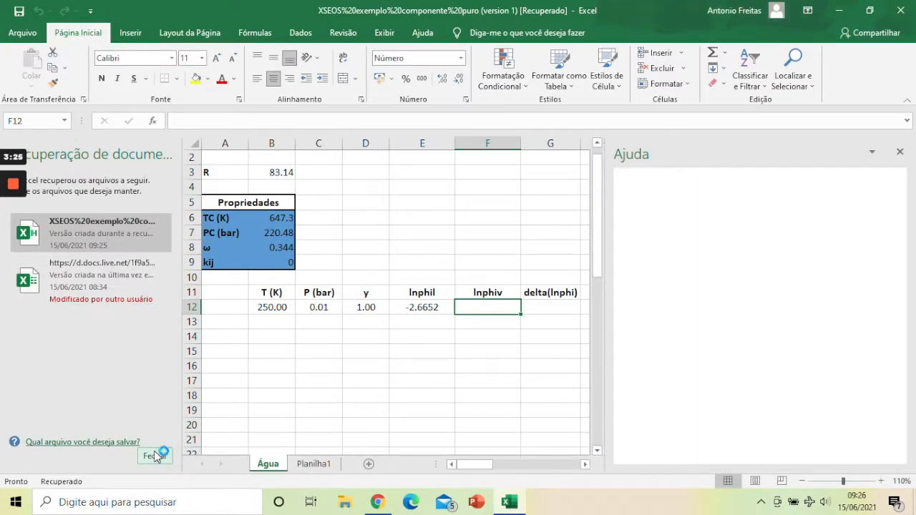
pyautogui.click(898, 151)
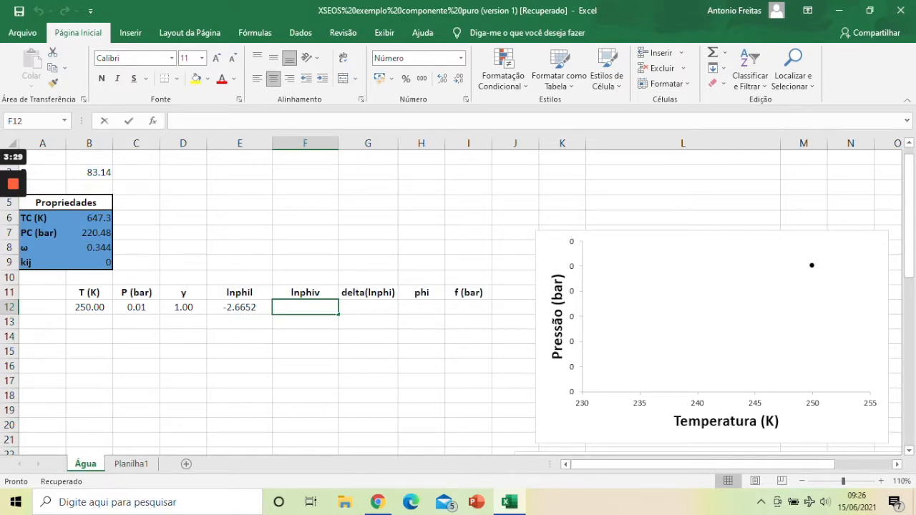
# Step: Enter the prlnphiv function in cell F12 of the recovered workbook and bring up its arguments dialog
pyautogui.write('=ln')
pyautogui.press('BackSpace')
pyautogui.press('BackSpace')
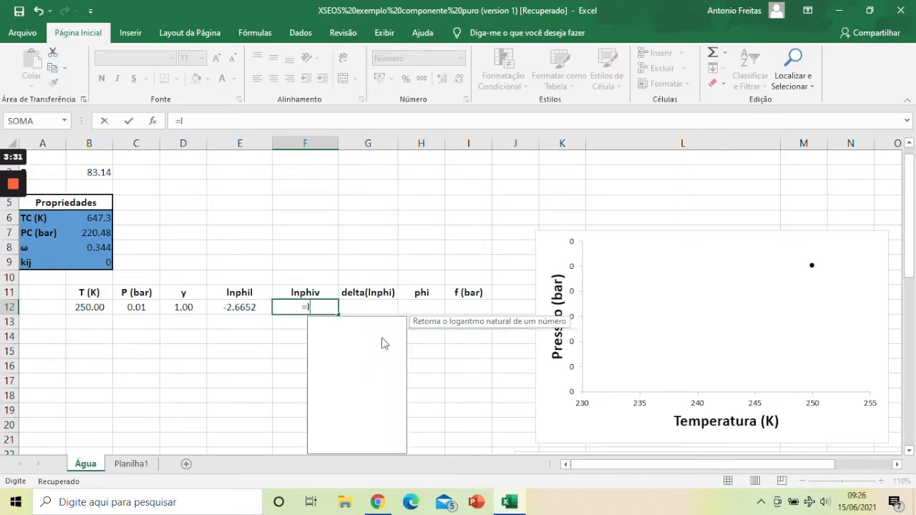
pyautogui.write('prl')
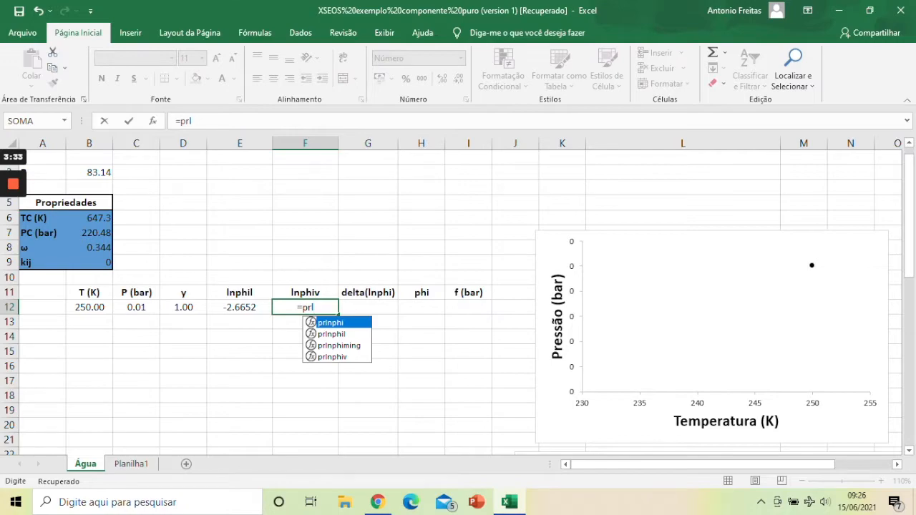
pyautogui.click(336, 358)
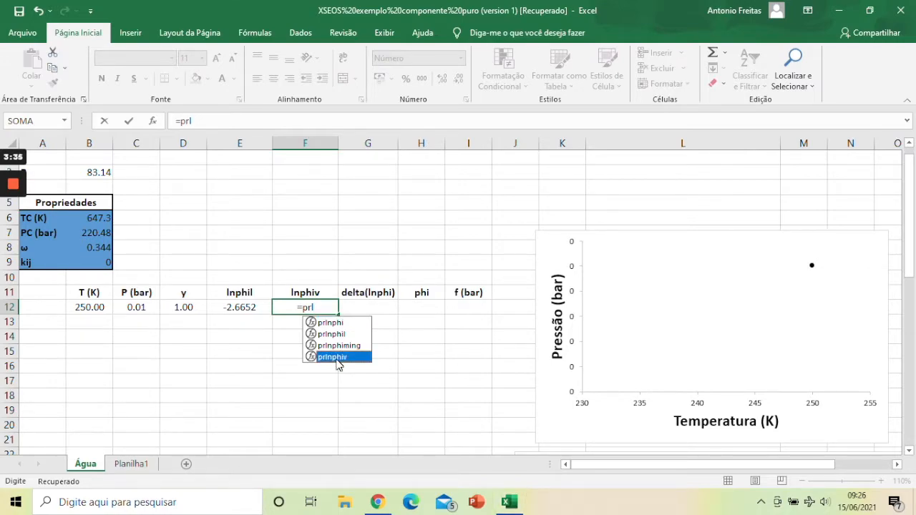
pyautogui.press('Tab')
pyautogui.write(')')
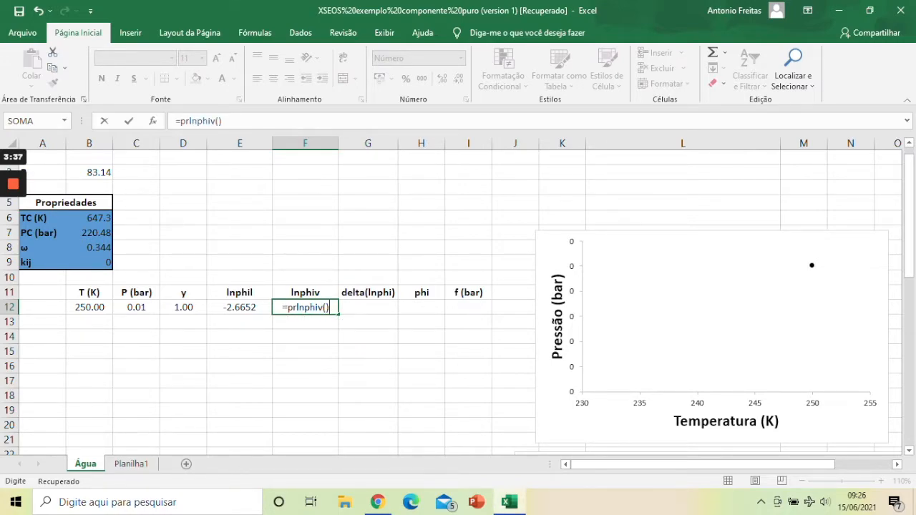
pyautogui.click(152, 120)
# Step: Assign the prlnphiv arguments Rcell to the absolute reference $B$3, TCell to B12 and Pcell to C12
pyautogui.click(595, 187)
pyautogui.click(89, 172)
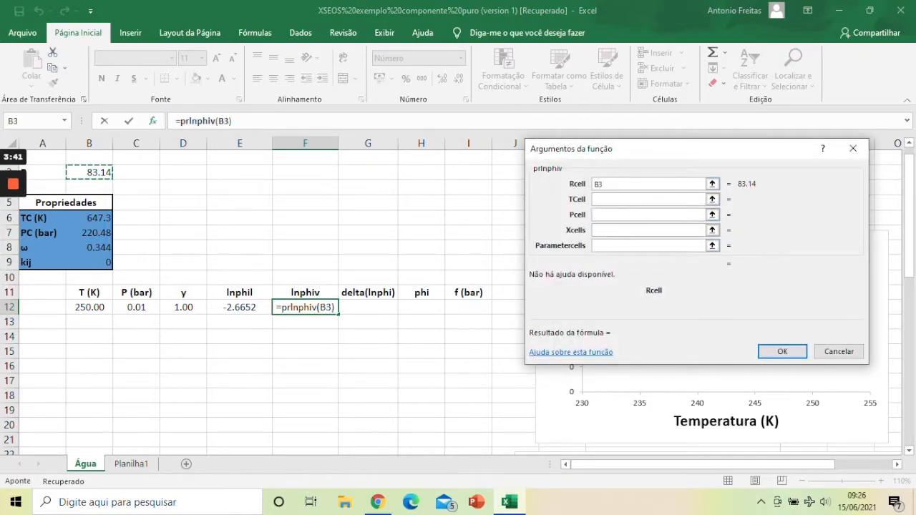
pyautogui.press('F4')
pyautogui.click(608, 204)
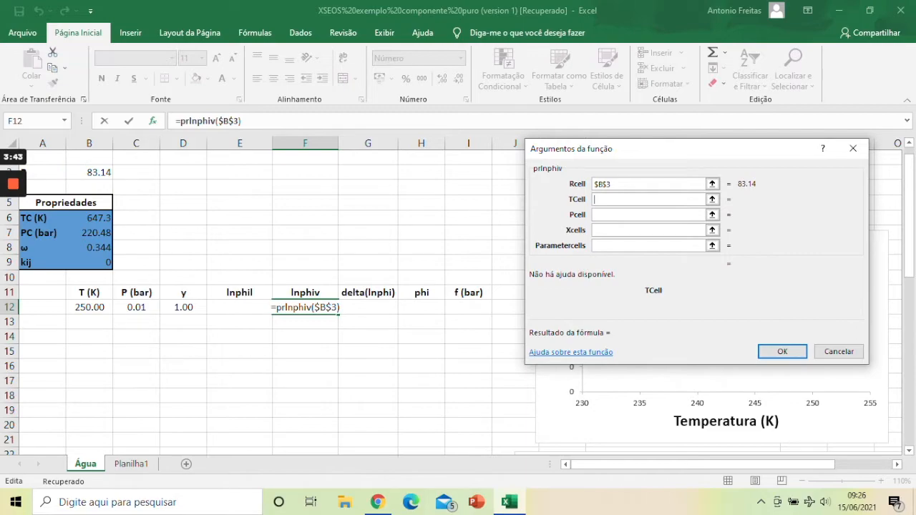
pyautogui.click(90, 307)
pyautogui.click(136, 307)
# Step: Set Xcells to D12 and Parametercells to the absolute range $B$6:$B$9, completing the prlnphiv formula
pyautogui.click(609, 230)
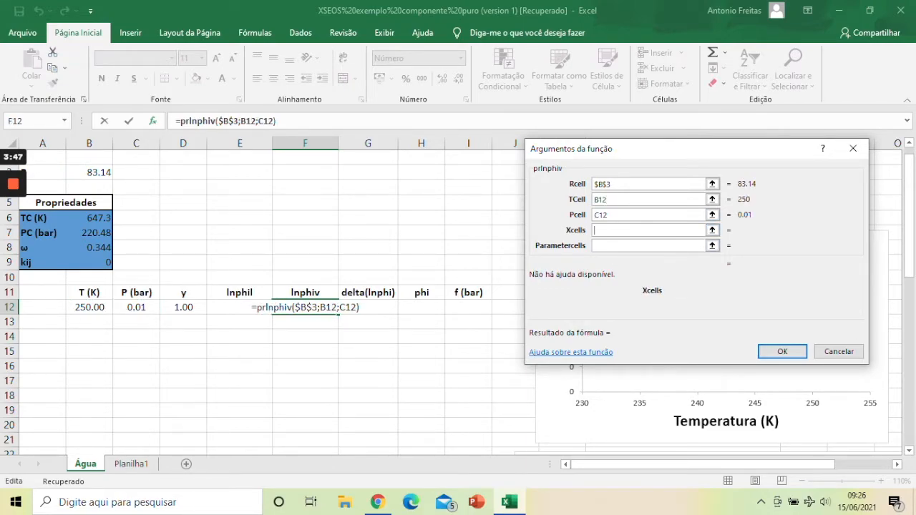
pyautogui.click(183, 307)
pyautogui.click(633, 245)
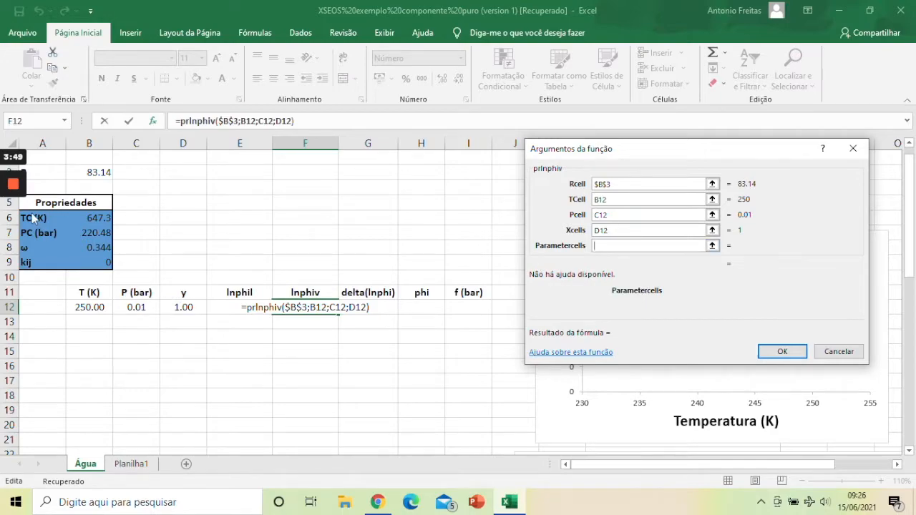
pyautogui.moveTo(90, 217); pyautogui.dragTo(89, 262)
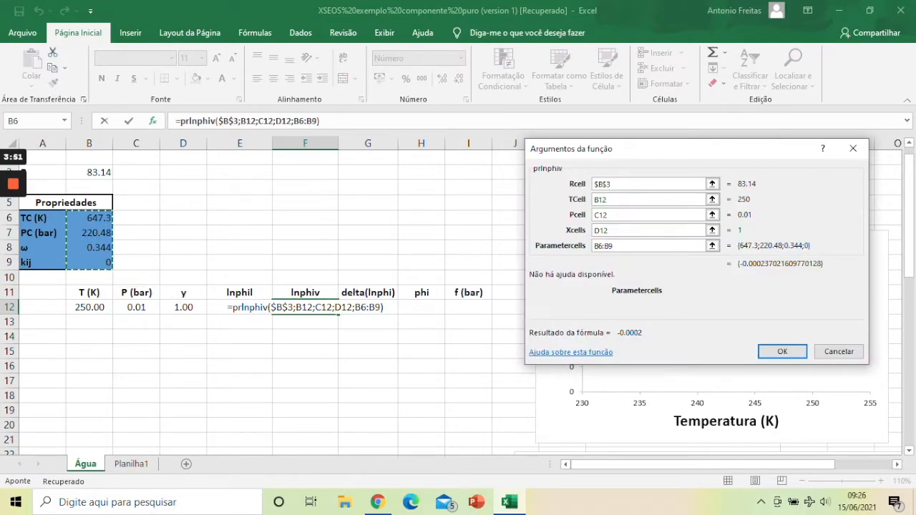
pyautogui.press('F4')
pyautogui.click(782, 352)
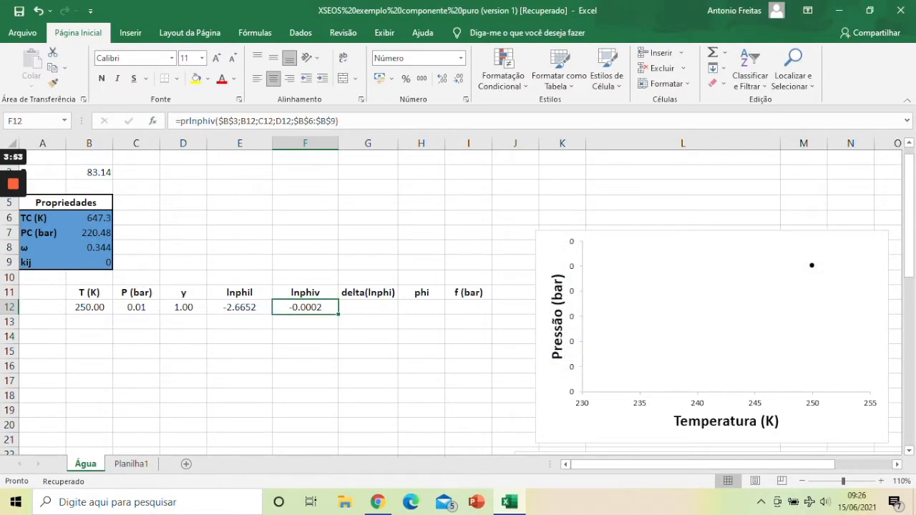
# Step: Enter the formula =(E12-F12)^2 in cell G12 under delta(lnphi)
pyautogui.click(368, 307)
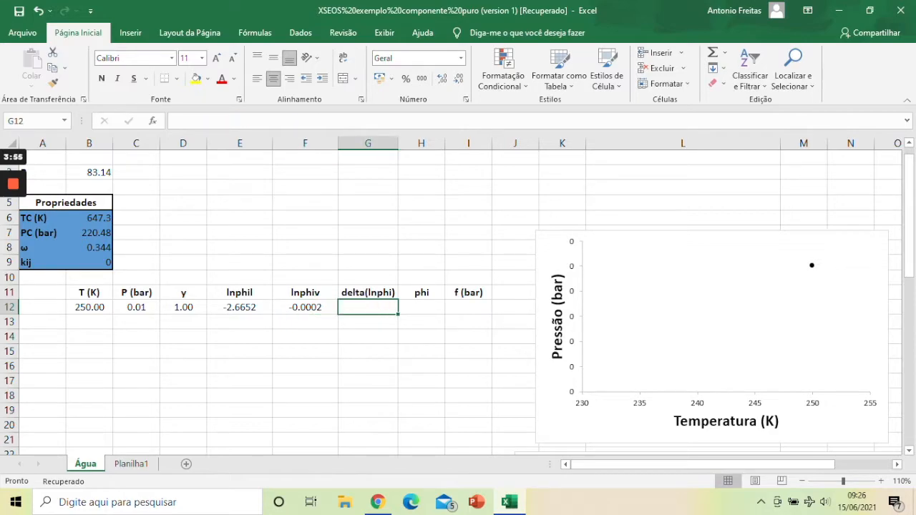
pyautogui.write('=(')
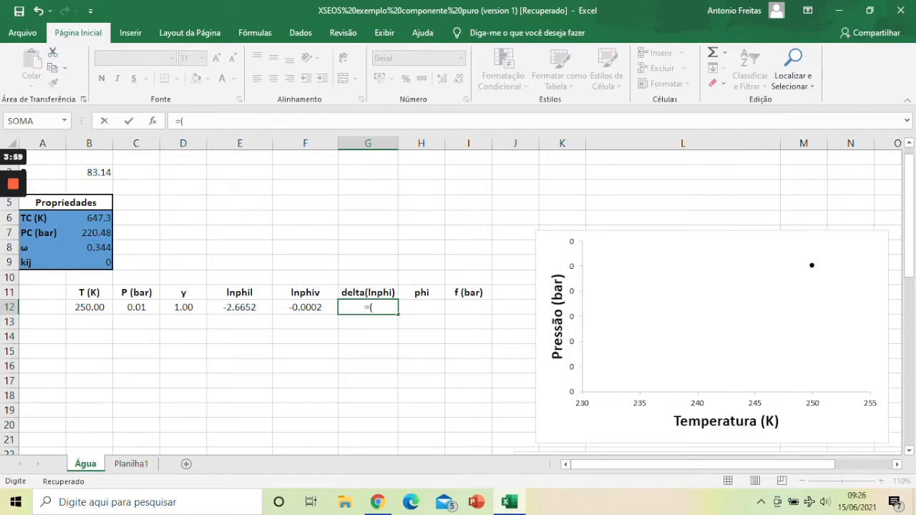
pyautogui.click(239, 306)
pyautogui.write('-')
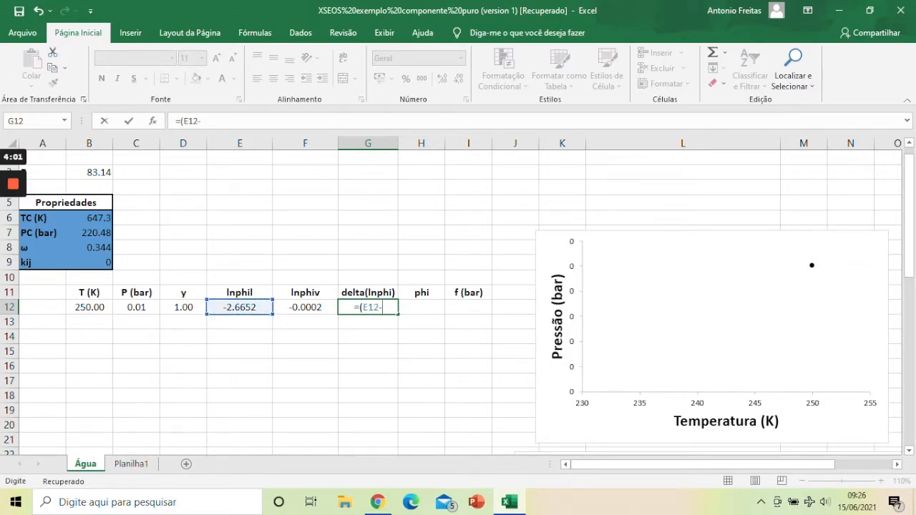
pyautogui.press('Left')
pyautogui.write(')^2')
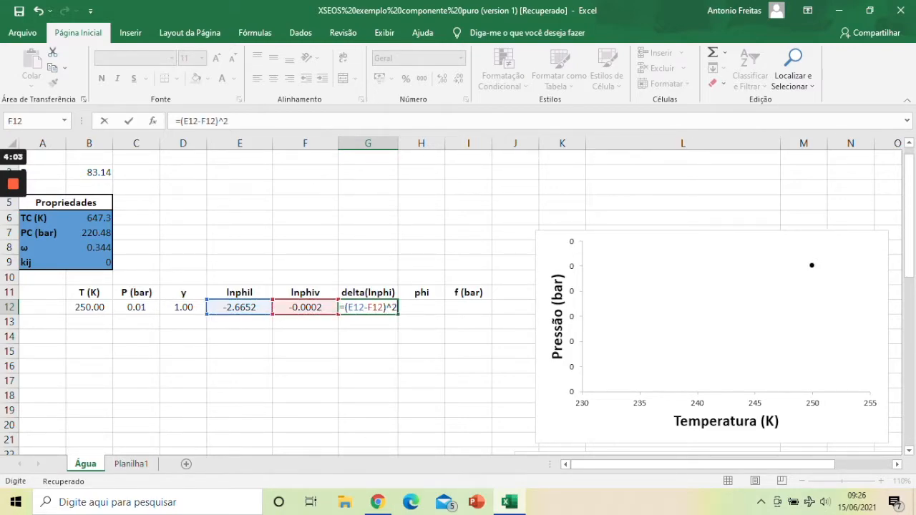
pyautogui.press('Return')
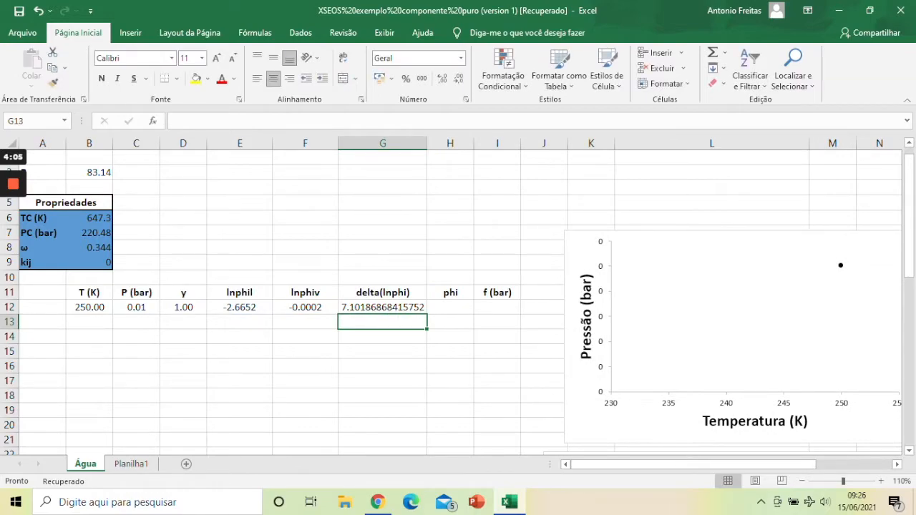
# Step: Reduce cell G12 to four decimal places and fit the width of column G to its content
pyautogui.press('Up')
pyautogui.click(459, 79)
pyautogui.click(461, 80)
pyautogui.click(461, 81)
pyautogui.click(461, 80)
pyautogui.click(462, 80)
pyautogui.click(461, 80)
pyautogui.click(461, 80)
pyautogui.click(461, 80)
pyautogui.click(461, 81)
pyautogui.doubleClick(427, 143)
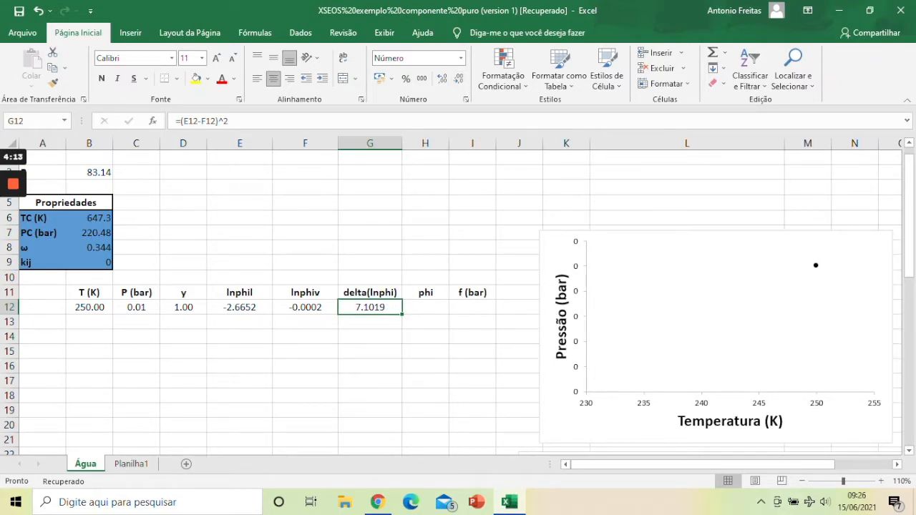
# Step: Calculate phi in cell H12 with the formula =exp(F12)
pyautogui.click(425, 307)
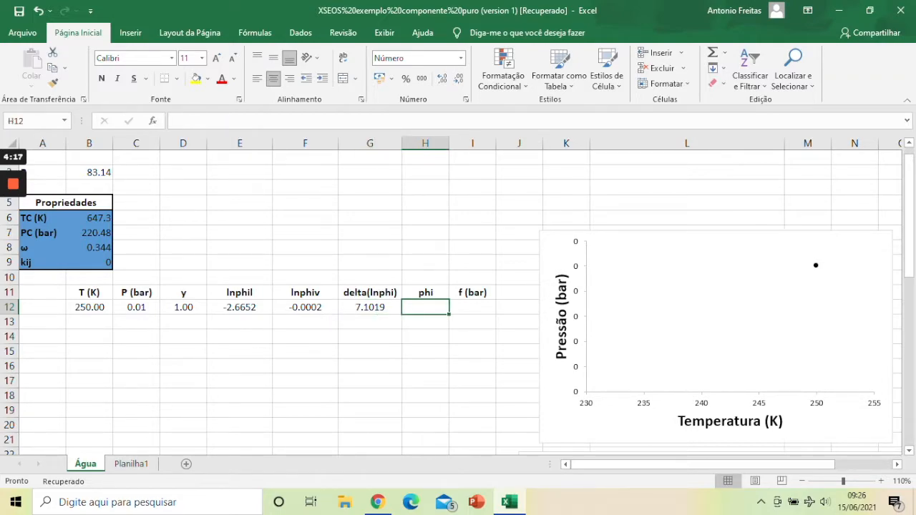
pyautogui.write('=exp*')
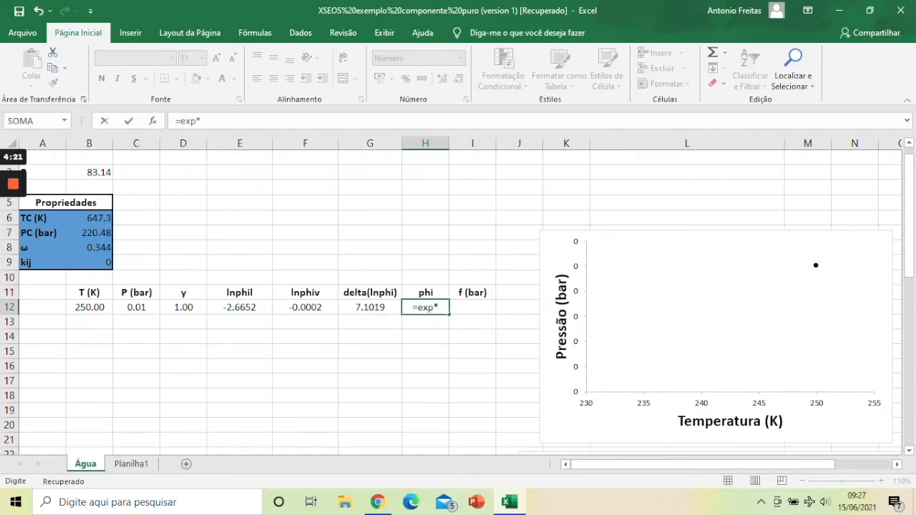
pyautogui.press('BackSpace')
pyautogui.write('(')
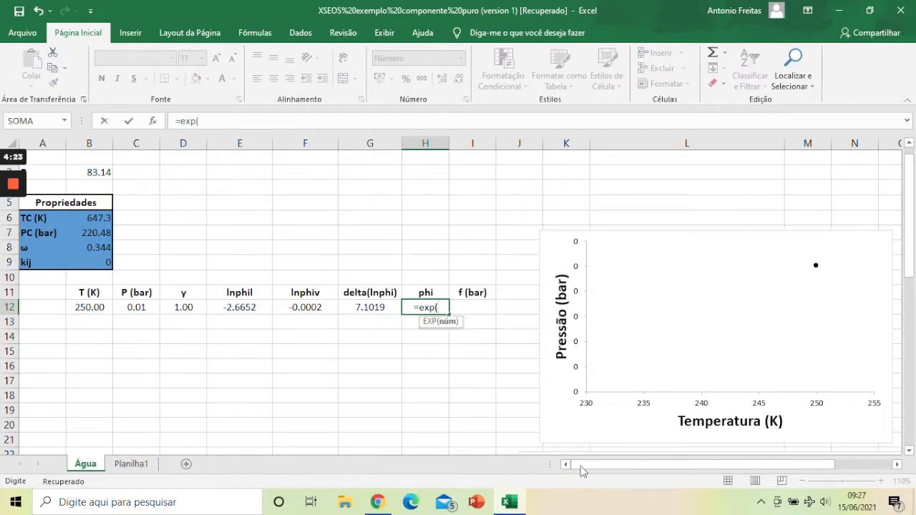
pyautogui.press('Left')
pyautogui.press('Left')
pyautogui.write(')')
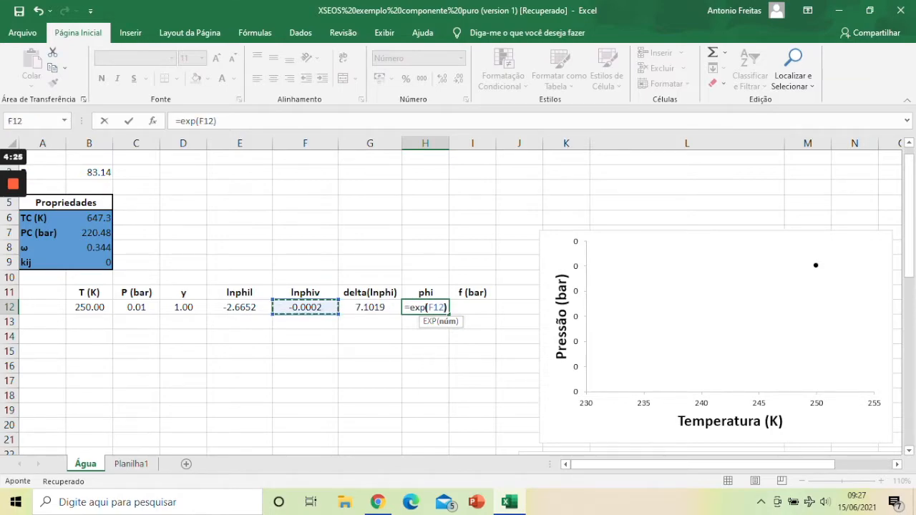
pyautogui.press('Return')
# Step: Calculate the fugacity f (bar) in cell I12 with the formula =H12*C12
pyautogui.click(472, 307)
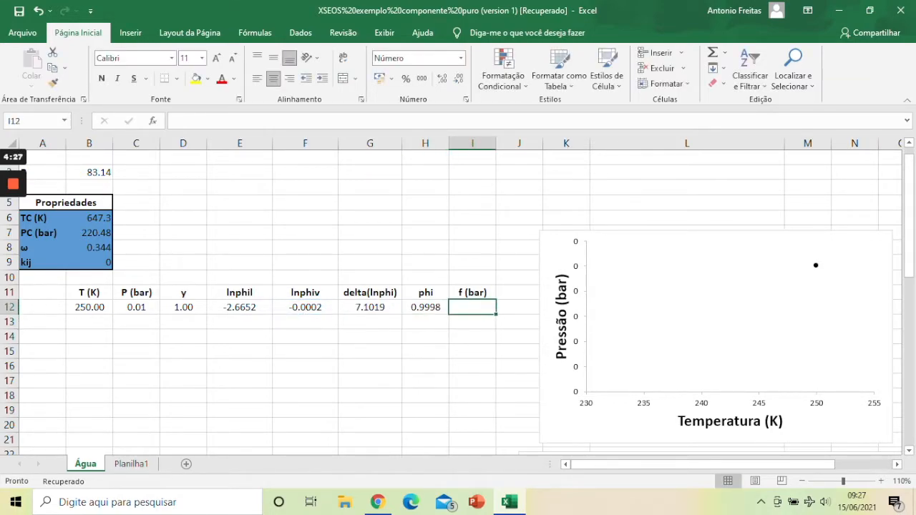
pyautogui.write('=')
pyautogui.press('Left')
pyautogui.write('*')
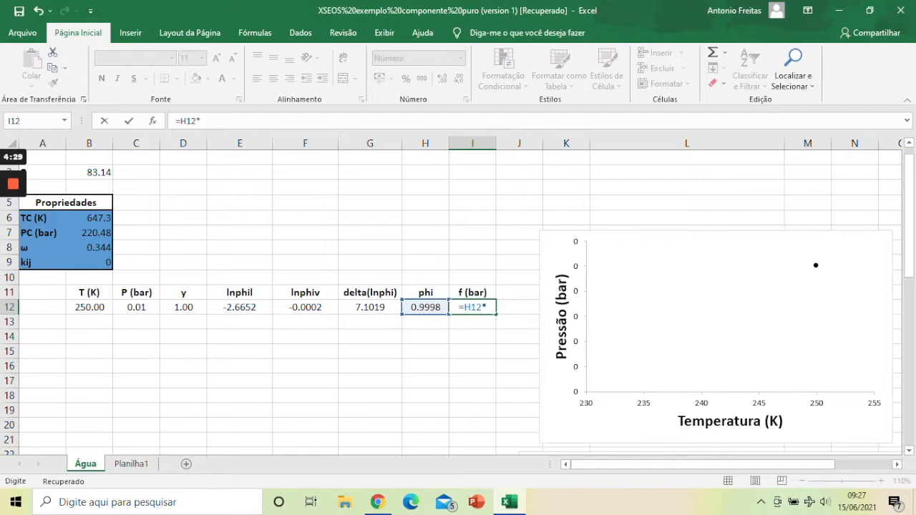
pyautogui.click(136, 307)
pyautogui.press('Return')
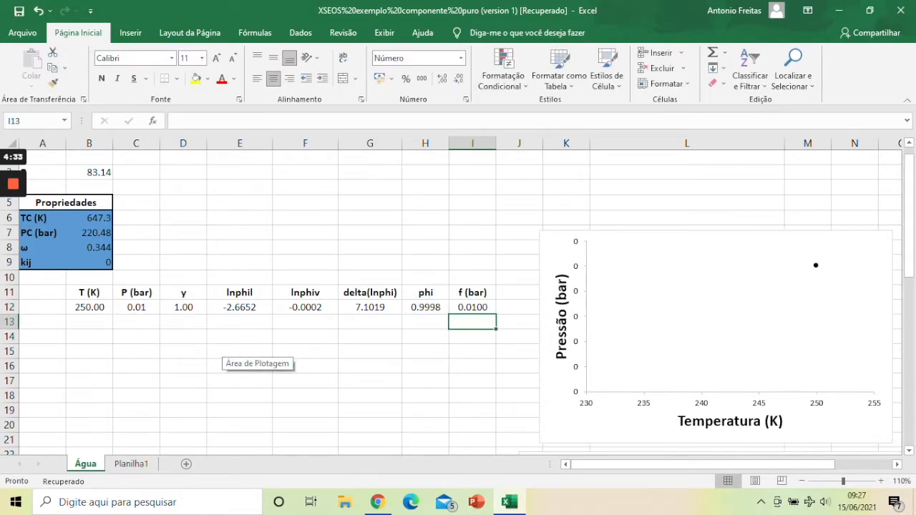
# Step: Open Solver and set the delta(lnphi) cell G12 as the objective to minimise
pyautogui.moveTo(240, 306); pyautogui.dragTo(306, 307)
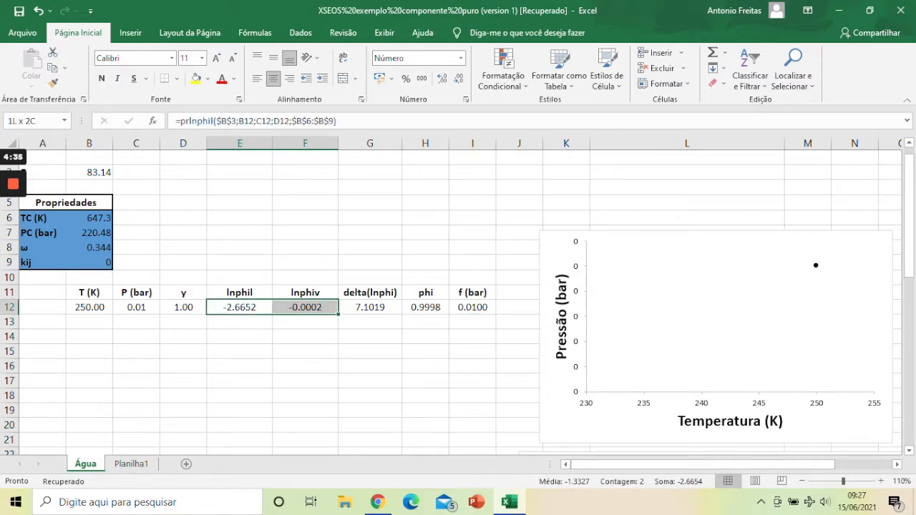
pyautogui.click(358, 307)
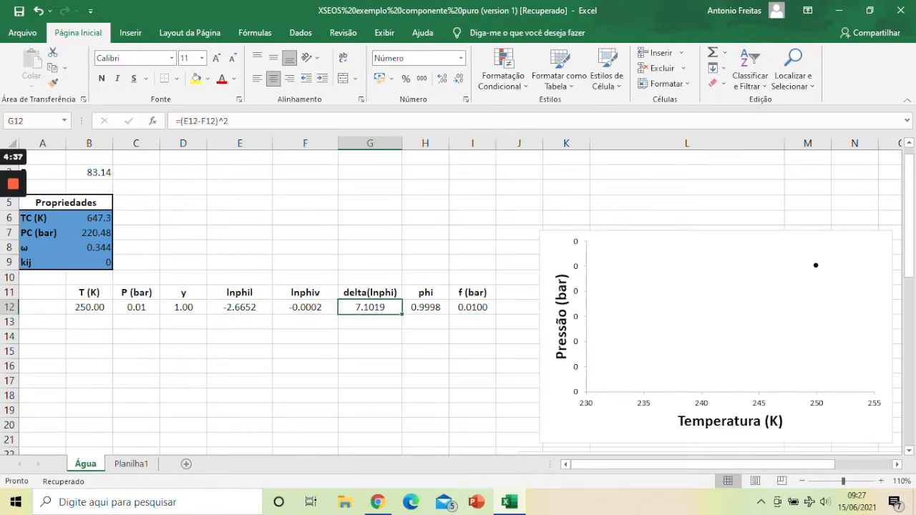
pyautogui.click(300, 32)
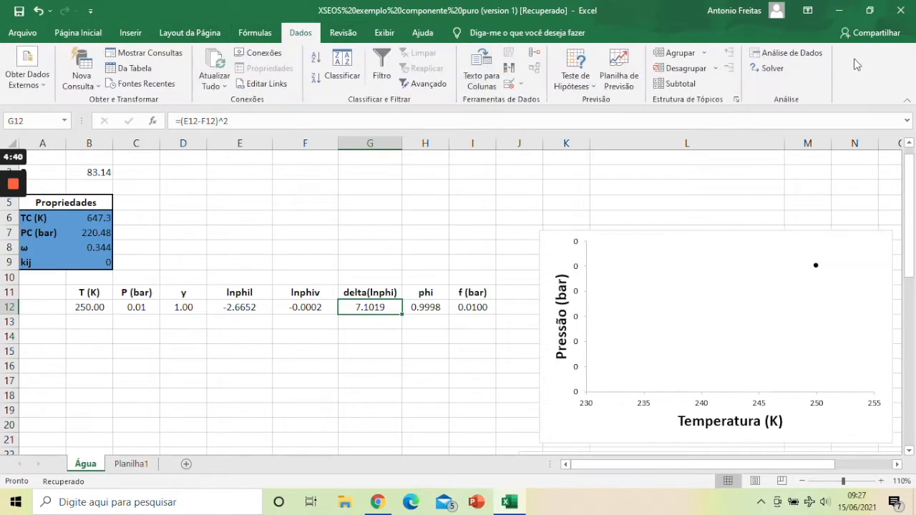
pyautogui.click(770, 69)
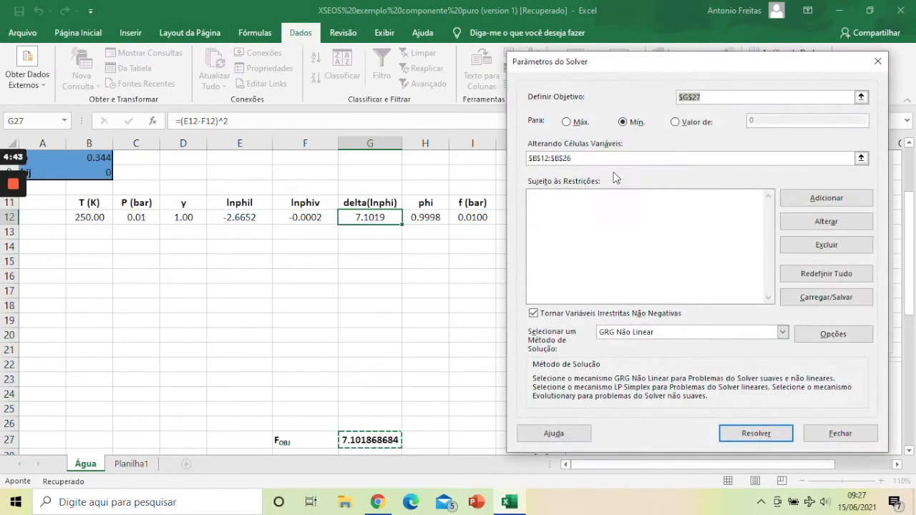
pyautogui.click(370, 217)
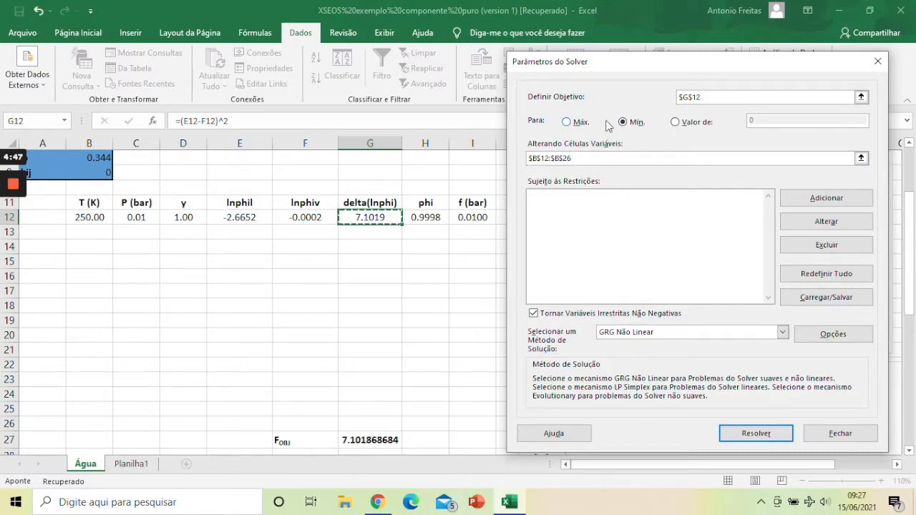
# Step: Make B12 the only variable cell, solve with GRG Não Linear, keep the Solver solution and check the results in row 12
pyautogui.click(574, 158)
pyautogui.click(90, 218)
pyautogui.press('BackSpace')
pyautogui.press('BackSpace')
pyautogui.press('BackSpace')
pyautogui.press('BackSpace')
pyautogui.press('BackSpace')
pyautogui.press('BackSpace')
pyautogui.press('BackSpace')
pyautogui.press('BackSpace')
pyautogui.press('BackSpace')
pyautogui.press('BackSpace')
pyautogui.press('BackSpace')
pyautogui.press('BackSpace')
pyautogui.press('BackSpace')
pyautogui.press('BackSpace')
pyautogui.press('BackSpace')
pyautogui.press('BackSpace')
pyautogui.click(89, 217)
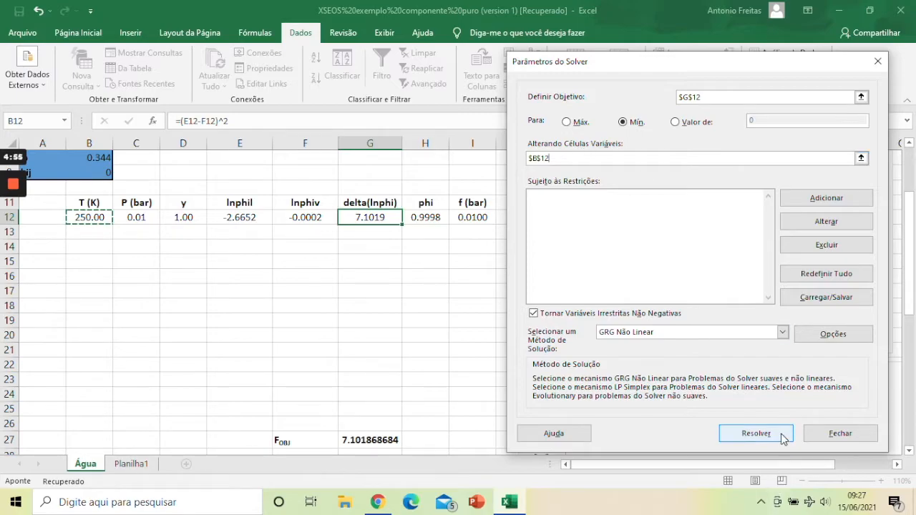
pyautogui.click(756, 434)
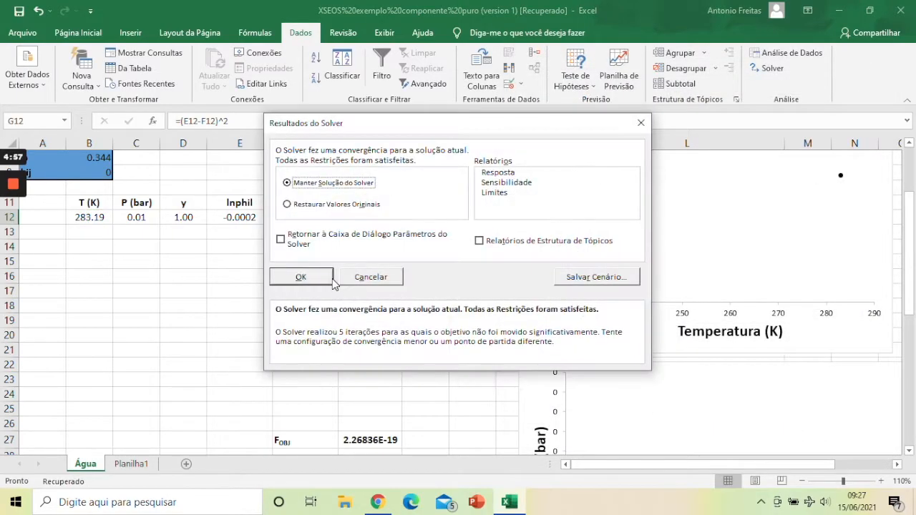
pyautogui.click(332, 279)
pyautogui.moveTo(240, 217); pyautogui.dragTo(305, 217)
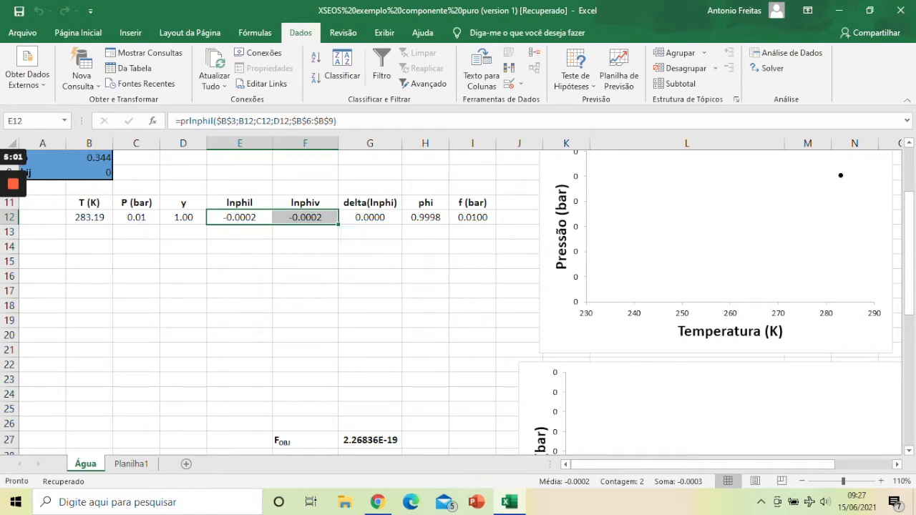
pyautogui.click(370, 440)
pyautogui.moveTo(425, 217); pyautogui.dragTo(472, 217)
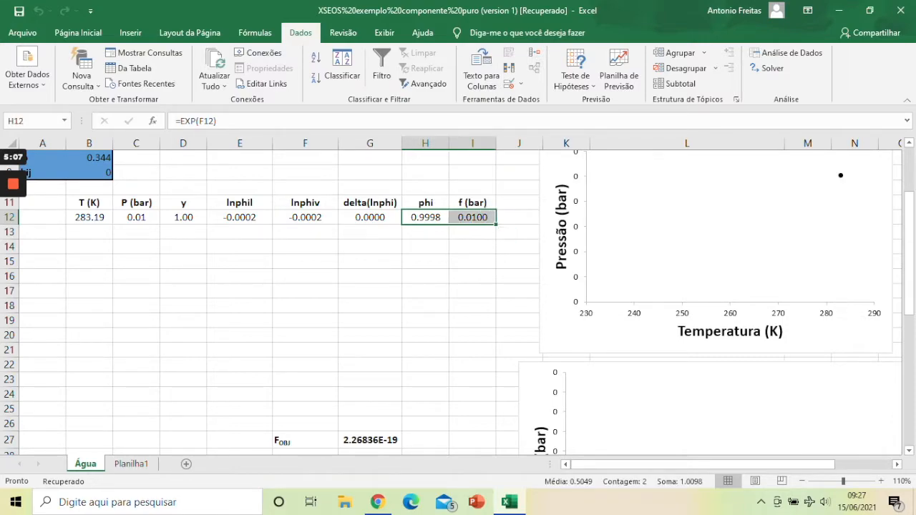
# Step: Enter 293.19 as the second temperature in cell B13
pyautogui.click(90, 217)
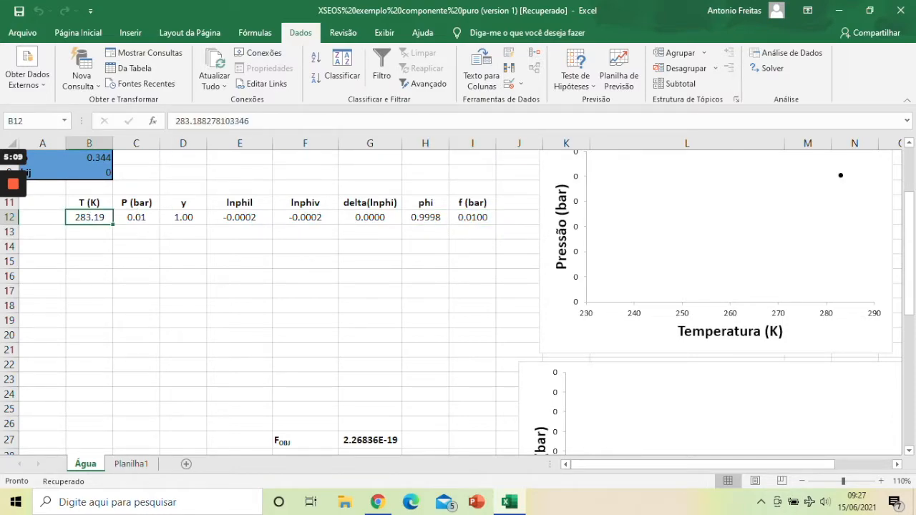
pyautogui.click(90, 231)
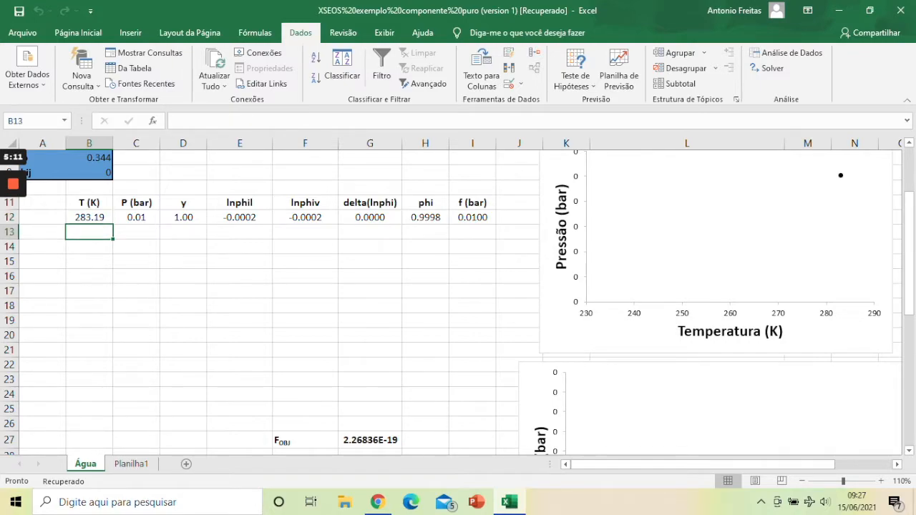
pyautogui.write('293.19')
pyautogui.press('Return')
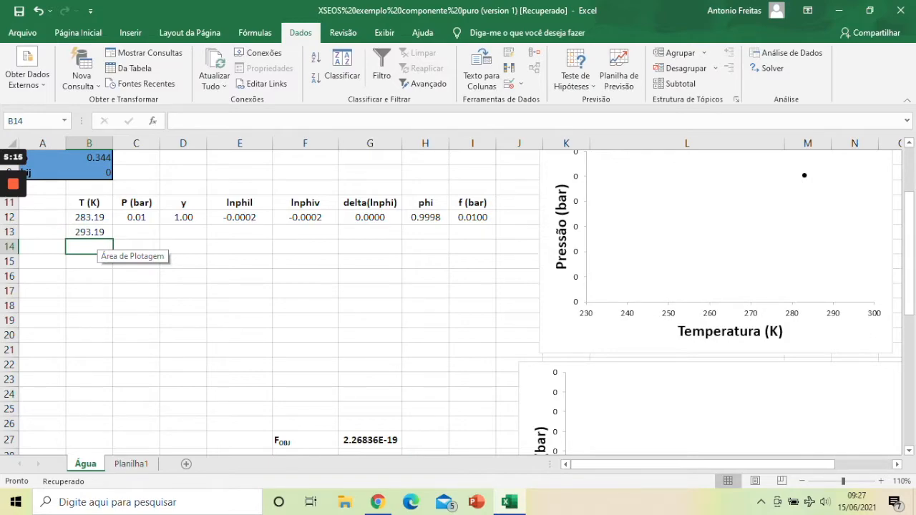
# Step: Set the temperature in B13 to 293 and extend the series from B12:B13 down to B26
pyautogui.click(90, 233)
pyautogui.write('293')
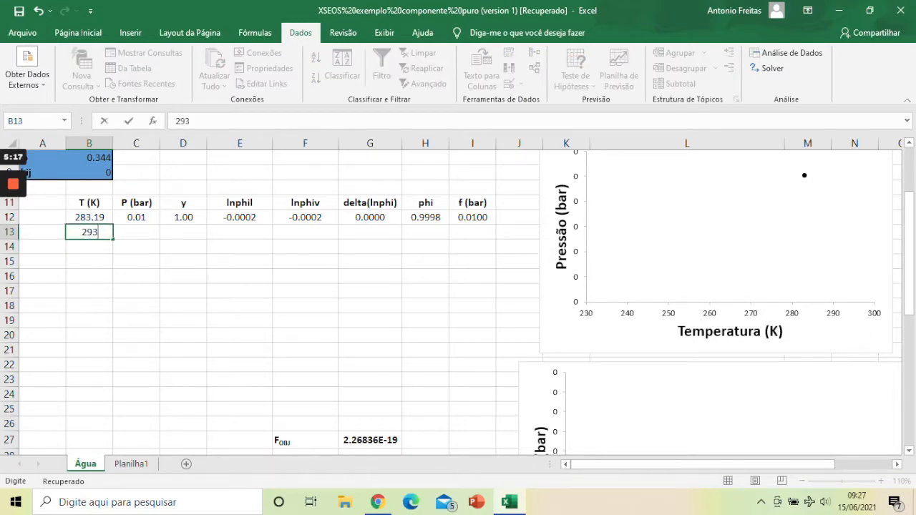
pyautogui.press('Return')
pyautogui.moveTo(89, 217); pyautogui.dragTo(112, 428)
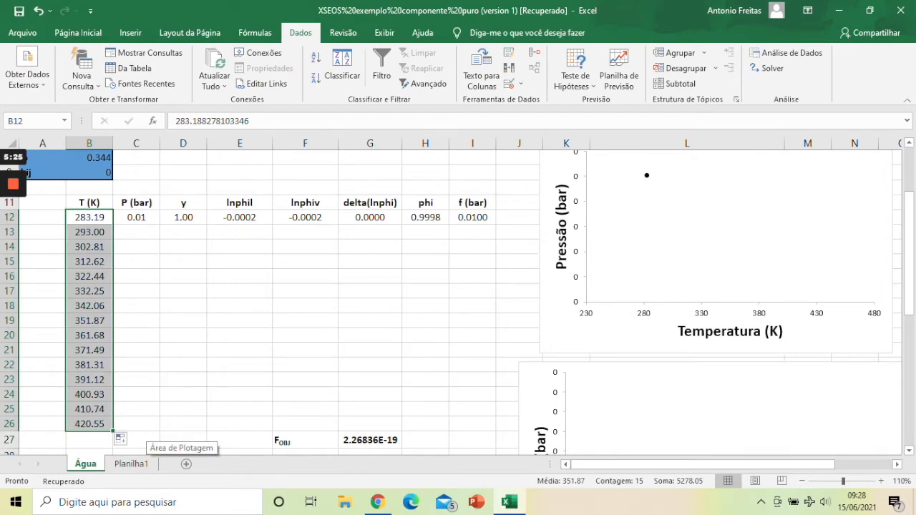
# Step: Enter the pressures 0.03, 0.5, 0.7 and 1 bar in cells C13 to C16
pyautogui.click(136, 231)
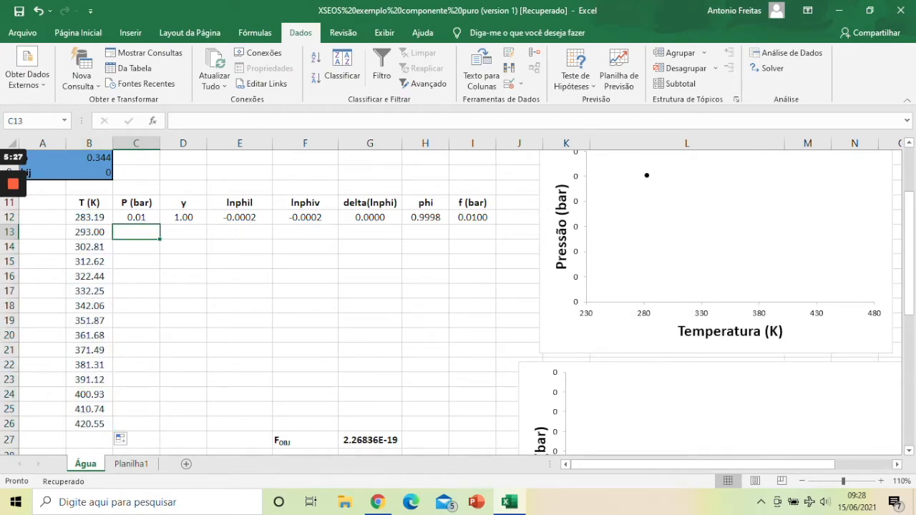
pyautogui.write('0.03')
pyautogui.press('Return')
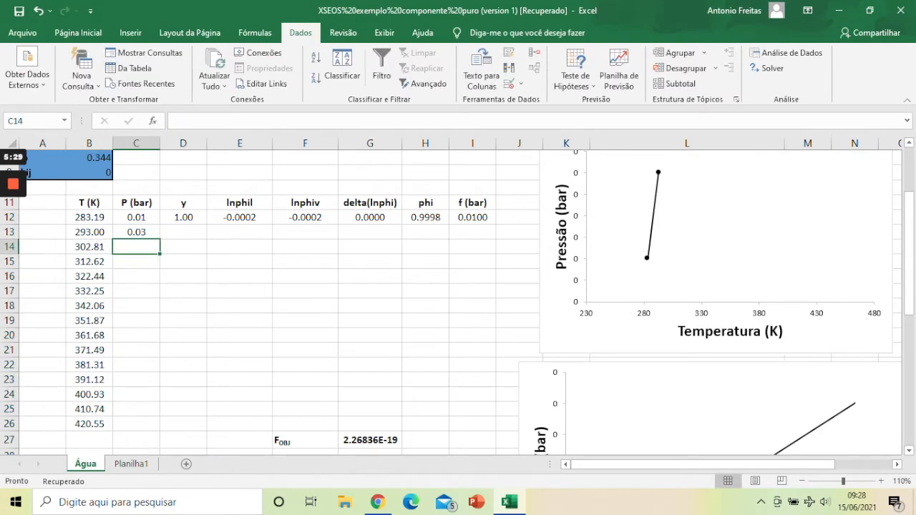
pyautogui.write('0.5')
pyautogui.press('Return')
pyautogui.write('0.7')
pyautogui.press('Return')
pyautogui.write('1')
pyautogui.press('Return')
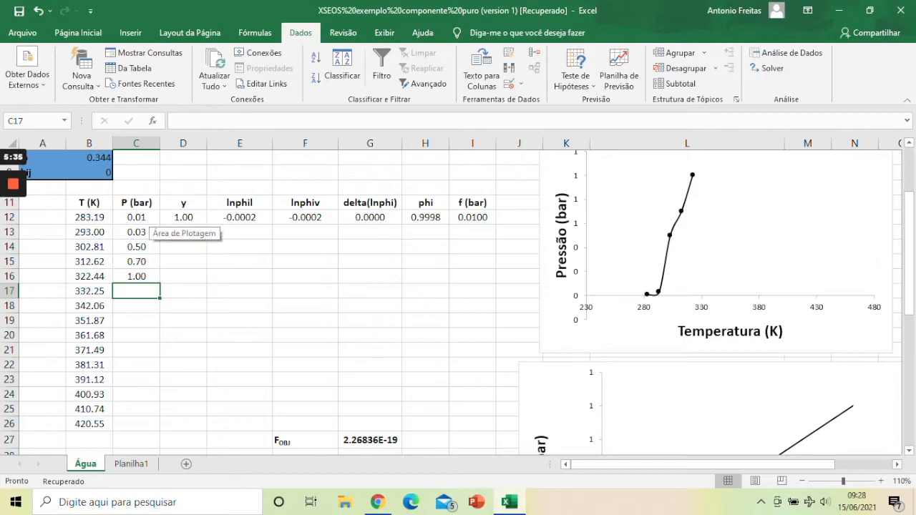
# Step: Enter the pressures 5 and 8 bar in cells C17 and C18
pyautogui.moveTo(136, 246); pyautogui.dragTo(160, 283)
pyautogui.click(136, 291)
pyautogui.write('5')
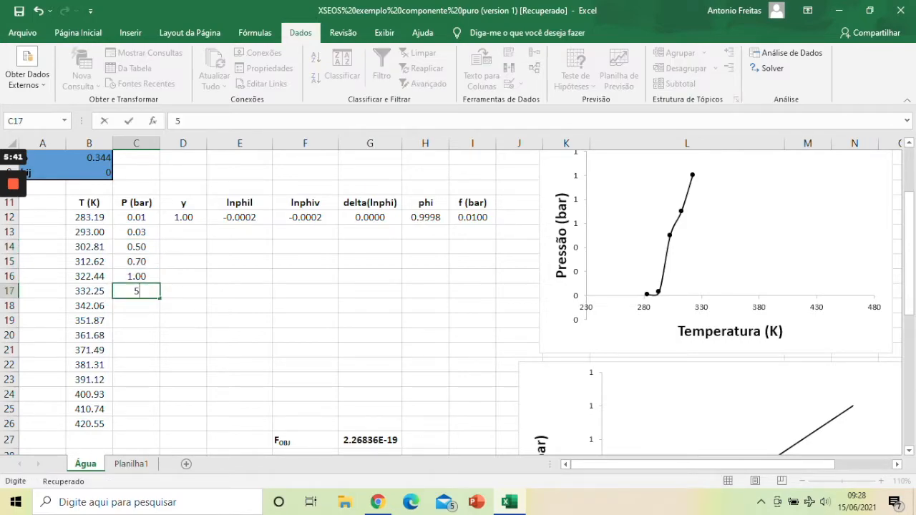
pyautogui.press('Return')
pyautogui.write('10')
pyautogui.press('Return')
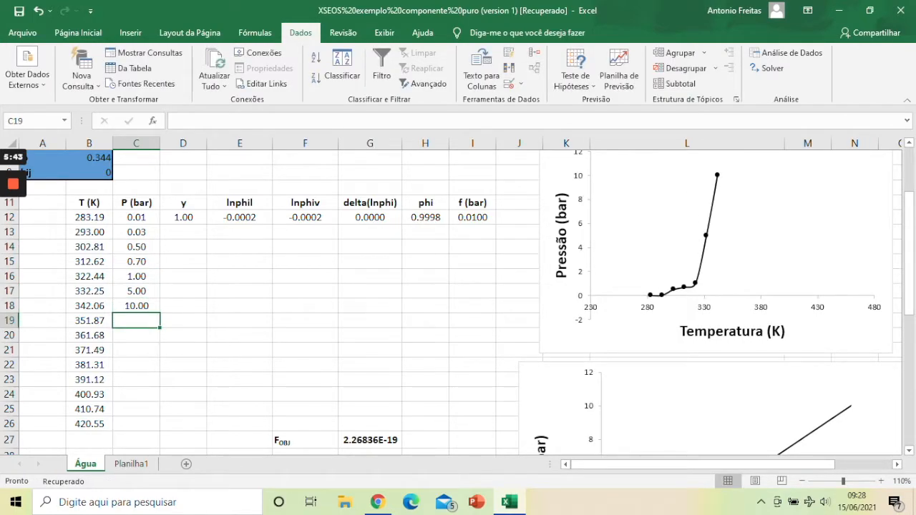
pyautogui.press('Up')
pyautogui.write('8')
pyautogui.press('Return')
# Step: Enter the pressures 10, 15, 18 and 20 bar in cells C19 to C22
pyautogui.write('10')
pyautogui.press('Return')
pyautogui.write('15')
pyautogui.press('Return')
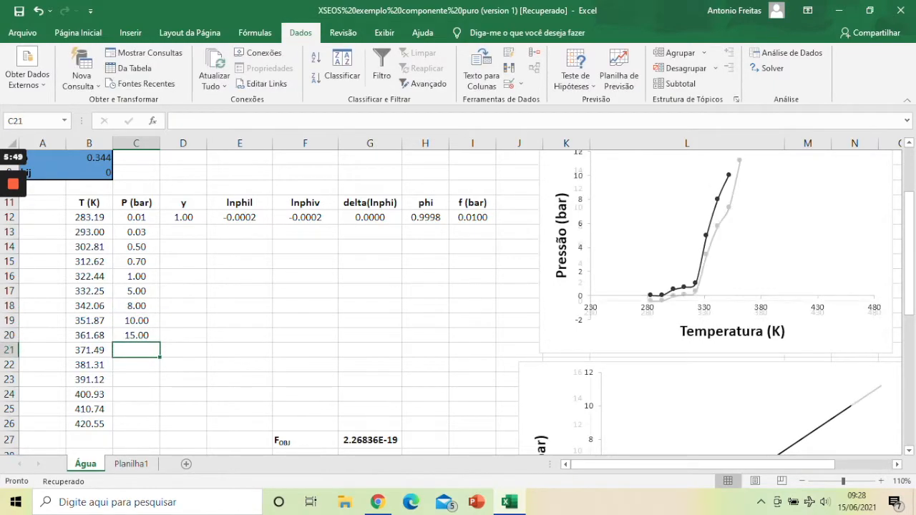
pyautogui.write('18')
pyautogui.press('Return')
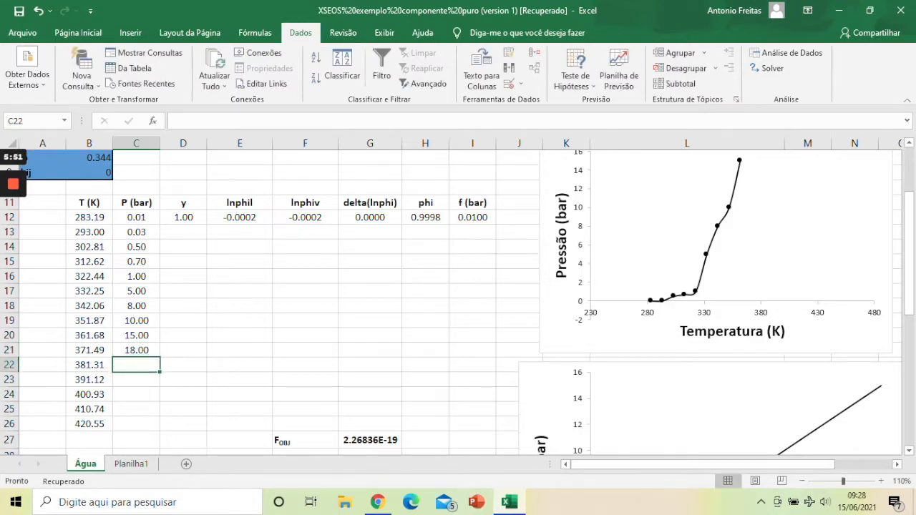
pyautogui.write('20')
pyautogui.press('Return')
# Step: Complete the pressure column with 25, 30, 35 and 45 bar in cells C23 to C26
pyautogui.write('25')
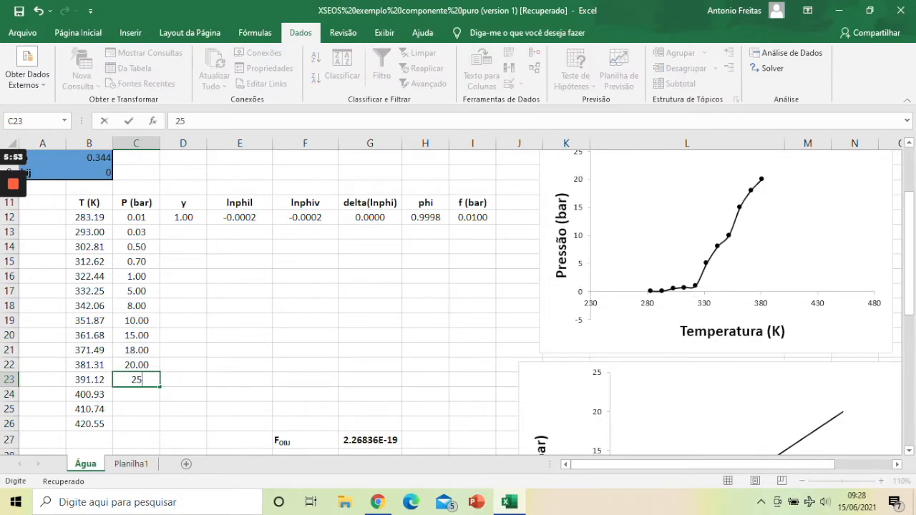
pyautogui.press('Return')
pyautogui.write('30')
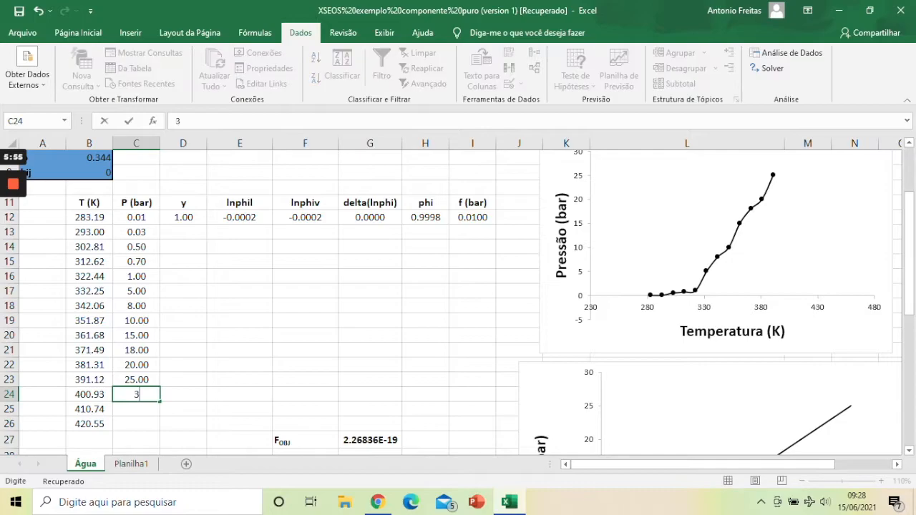
pyautogui.press('Return')
pyautogui.write('35')
pyautogui.press('Return')
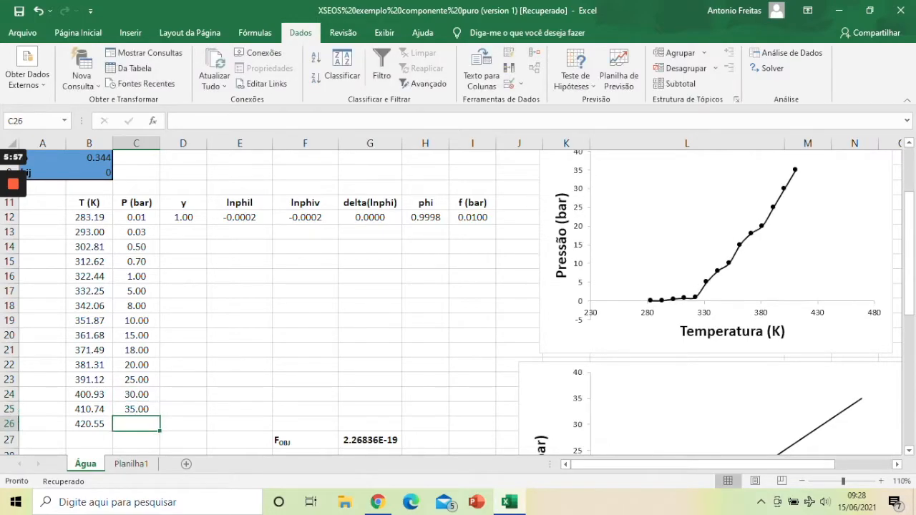
pyautogui.write('45')
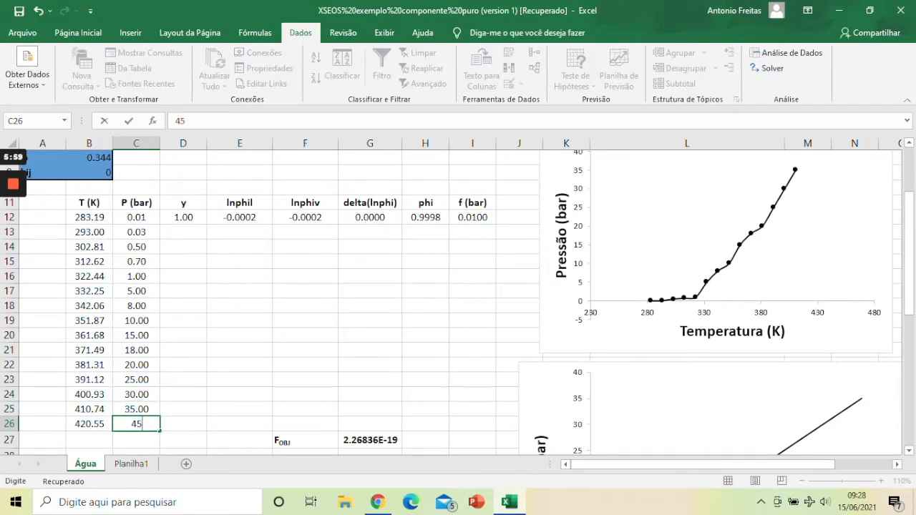
pyautogui.press('Return')
pyautogui.scroll(-1, 286, 301)
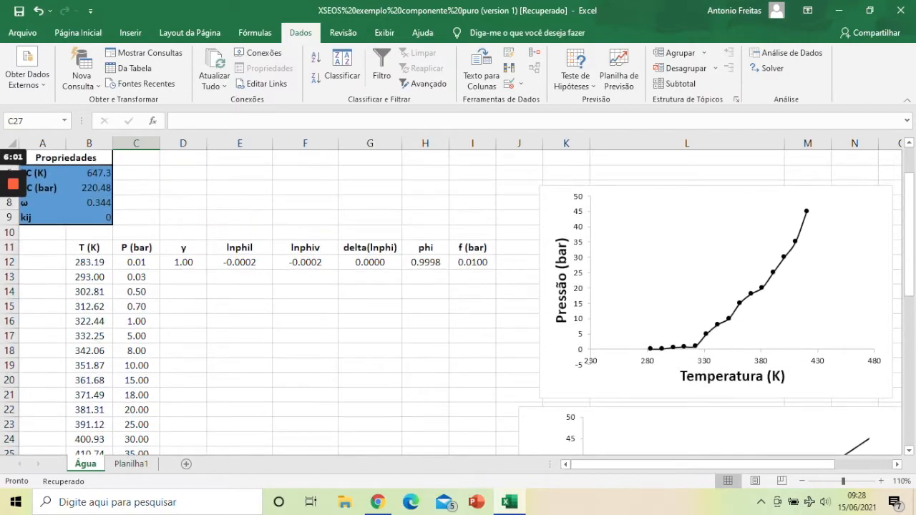
pyautogui.moveTo(136, 172); pyautogui.dragTo(149, 379)
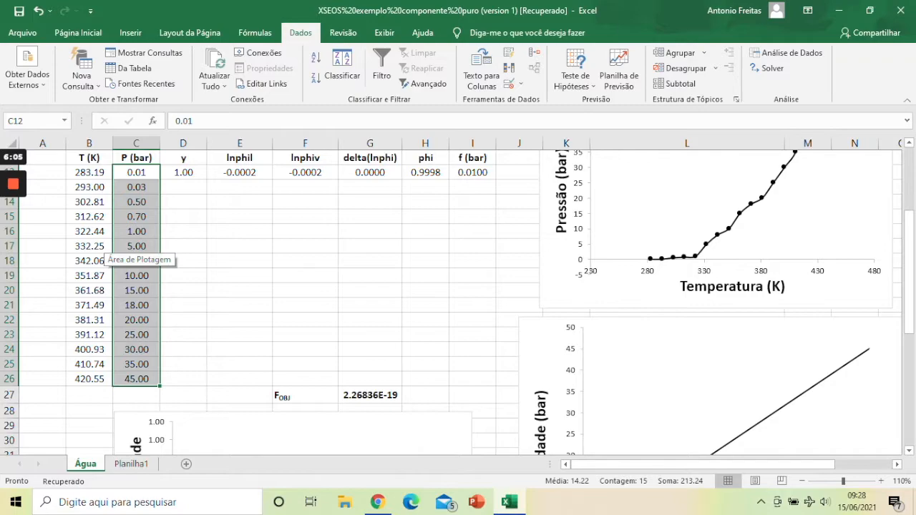
# Step: Fill the y value and the lnphil, lnphiv and delta(lnphi) formulas from row 12 down to row 26
pyautogui.click(184, 172)
pyautogui.moveTo(207, 179); pyautogui.dragTo(206, 383)
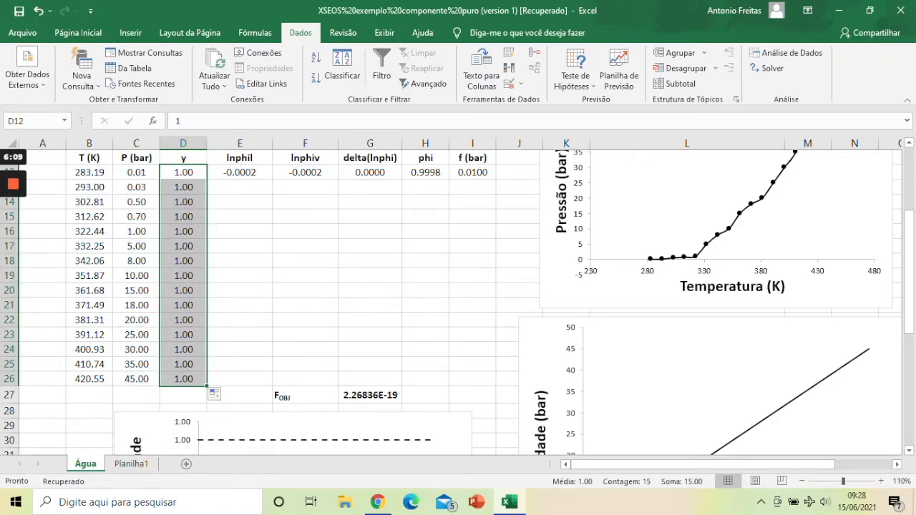
pyautogui.moveTo(240, 173); pyautogui.dragTo(338, 386)
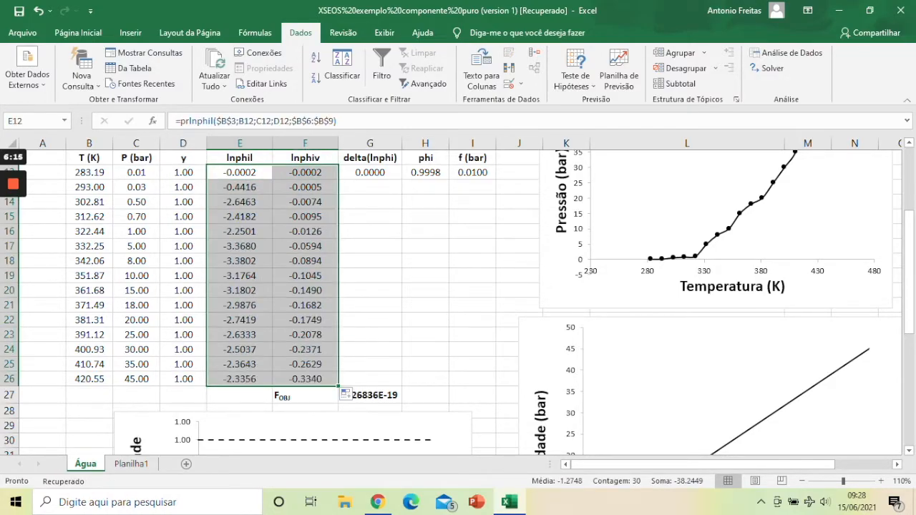
pyautogui.click(370, 172)
pyautogui.moveTo(402, 179); pyautogui.dragTo(402, 386)
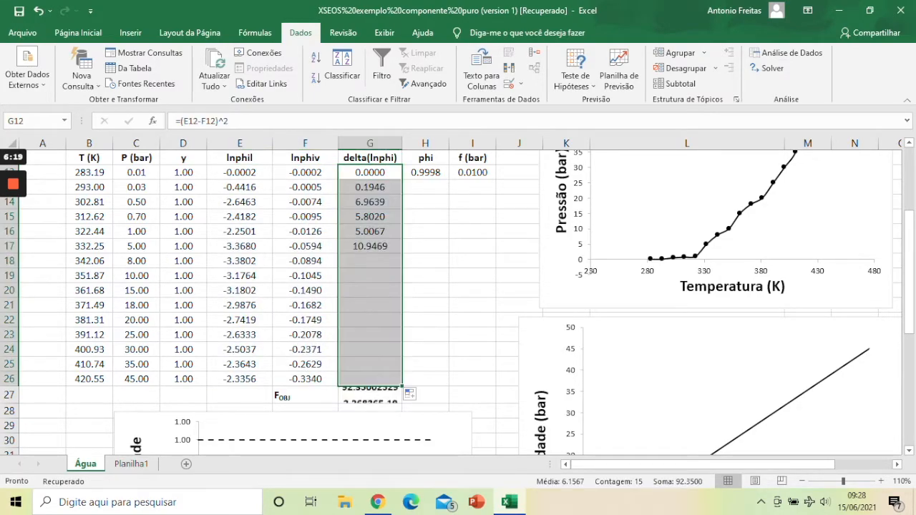
pyautogui.click(425, 306)
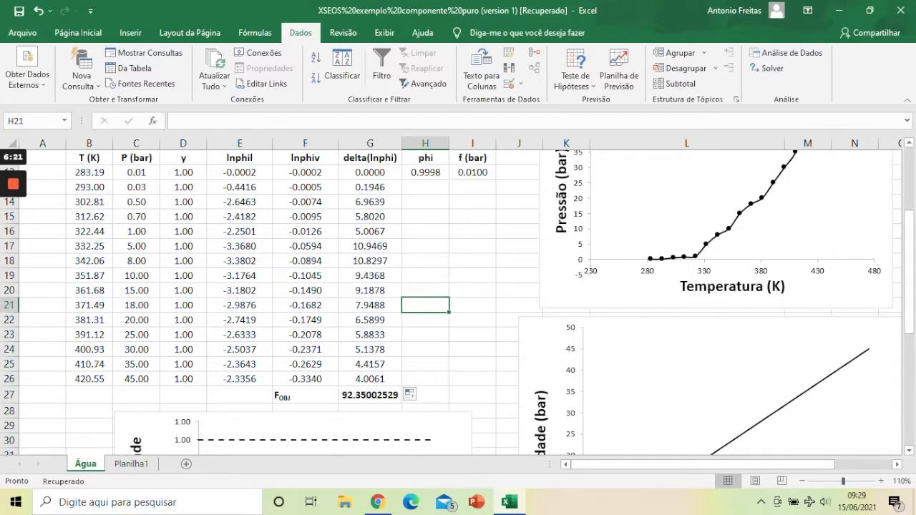
# Step: Compare the lnphil and lnphiv values at each temperature and pressure, row by row from row 12 to row 26
pyautogui.click(239, 172)
pyautogui.click(240, 188)
pyautogui.click(305, 188)
pyautogui.click(239, 202)
pyautogui.click(306, 201)
pyautogui.click(240, 217)
pyautogui.click(306, 216)
pyautogui.click(239, 231)
pyautogui.click(306, 231)
pyautogui.click(240, 246)
pyautogui.click(305, 246)
pyautogui.click(240, 261)
pyautogui.click(306, 261)
pyautogui.click(240, 275)
pyautogui.click(306, 275)
pyautogui.click(240, 290)
pyautogui.click(305, 290)
pyautogui.click(240, 305)
pyautogui.click(305, 305)
pyautogui.click(240, 320)
pyautogui.click(306, 320)
pyautogui.click(240, 334)
pyautogui.click(305, 335)
pyautogui.click(240, 364)
pyautogui.click(239, 349)
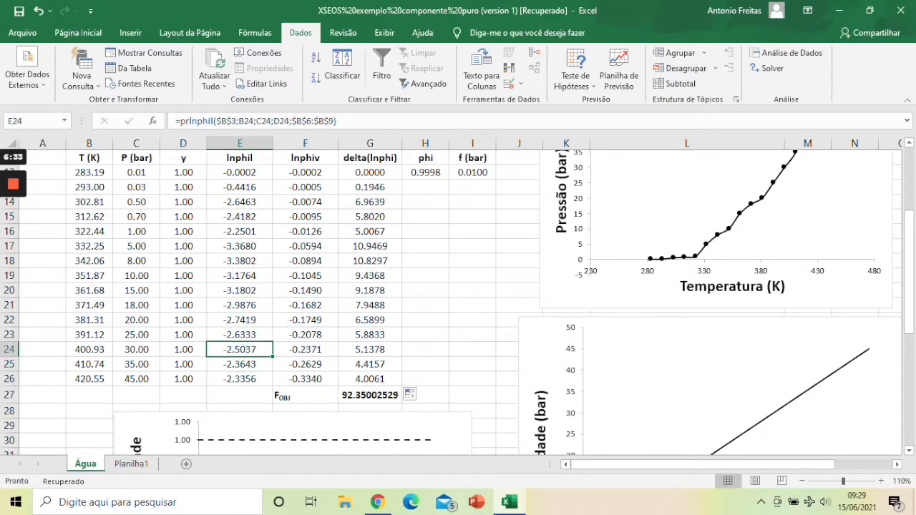
pyautogui.click(305, 349)
pyautogui.click(240, 365)
pyautogui.click(306, 364)
pyautogui.click(239, 379)
pyautogui.click(305, 380)
pyautogui.scroll(2, 306, 380)
pyautogui.scroll(-2, 451, 300)
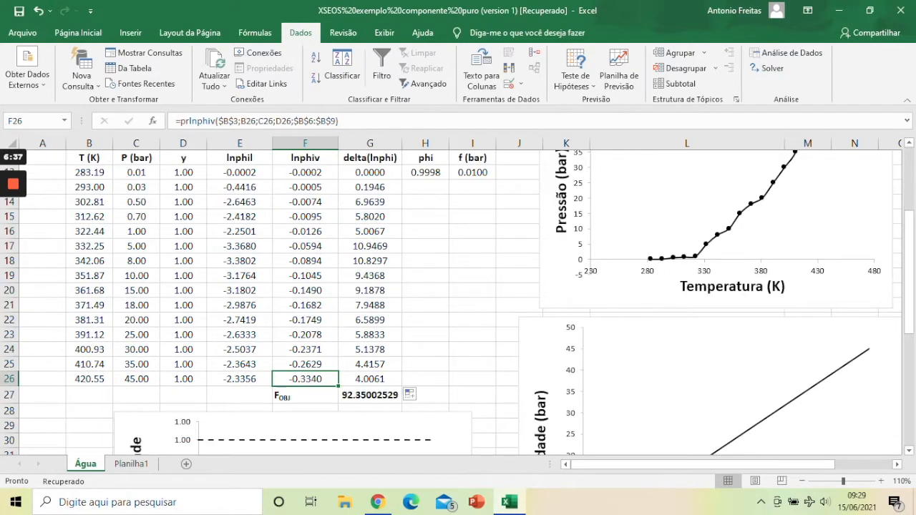
# Step: Fill the phi and f (bar) formulas from H12 and I12 down to row 26
pyautogui.click(425, 172)
pyautogui.moveTo(448, 179); pyautogui.dragTo(429, 383)
pyautogui.click(472, 173)
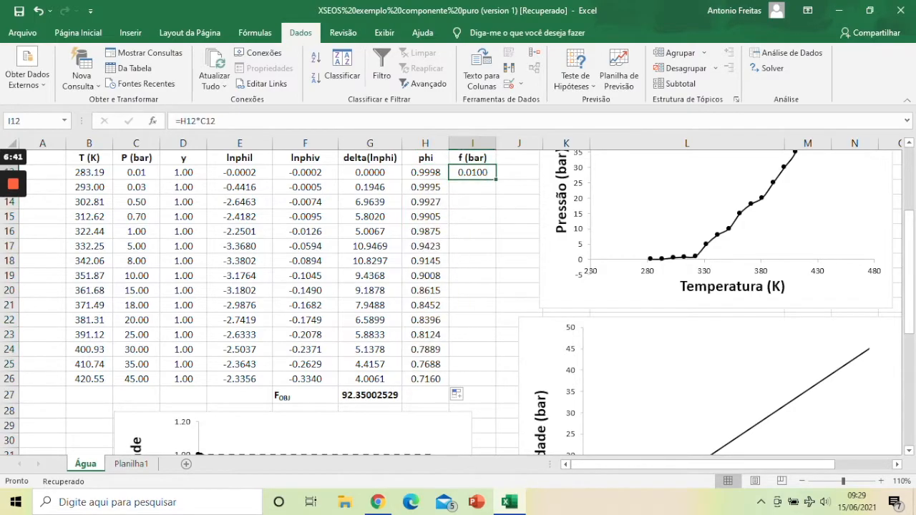
pyautogui.moveTo(496, 179); pyautogui.dragTo(493, 384)
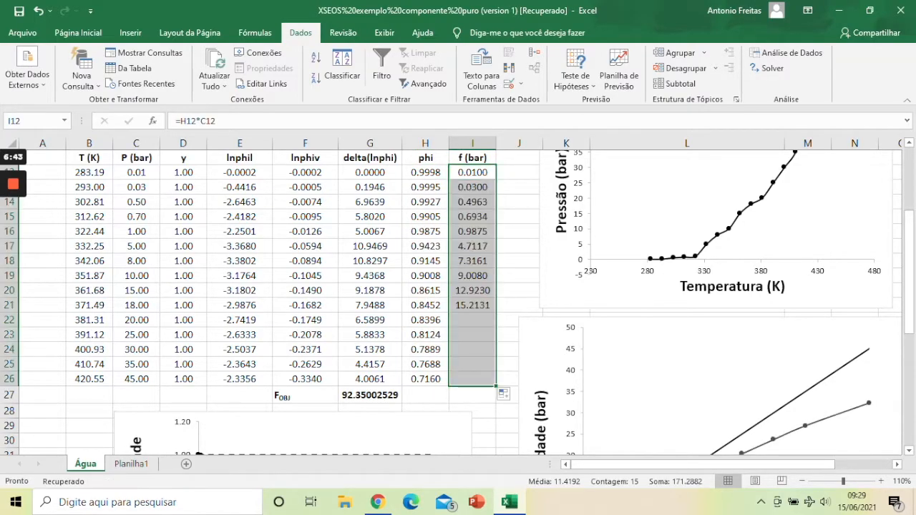
# Step: Review the filled table and charts, checking the temperature and delta(lnphi) cells in rows 13 and 14
pyautogui.scroll(-4, 407, 265)
pyautogui.scroll(4, 407, 265)
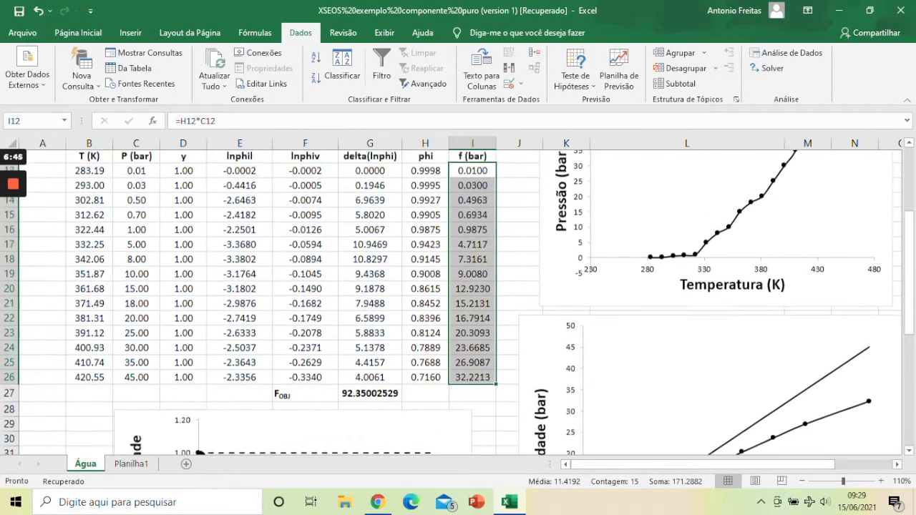
pyautogui.scroll(1, 460, 302)
pyautogui.scroll(-2, 460, 302)
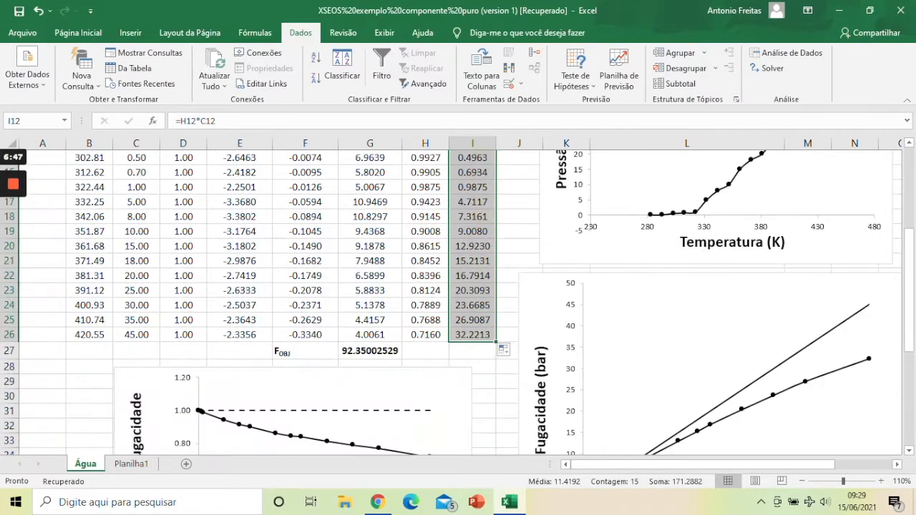
pyautogui.scroll(2, 460, 301)
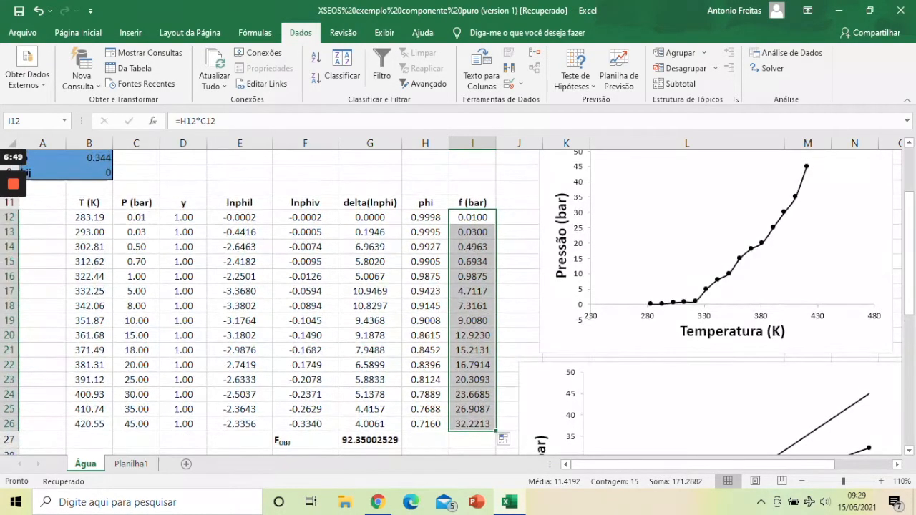
pyautogui.click(89, 232)
pyautogui.click(370, 232)
pyautogui.click(89, 247)
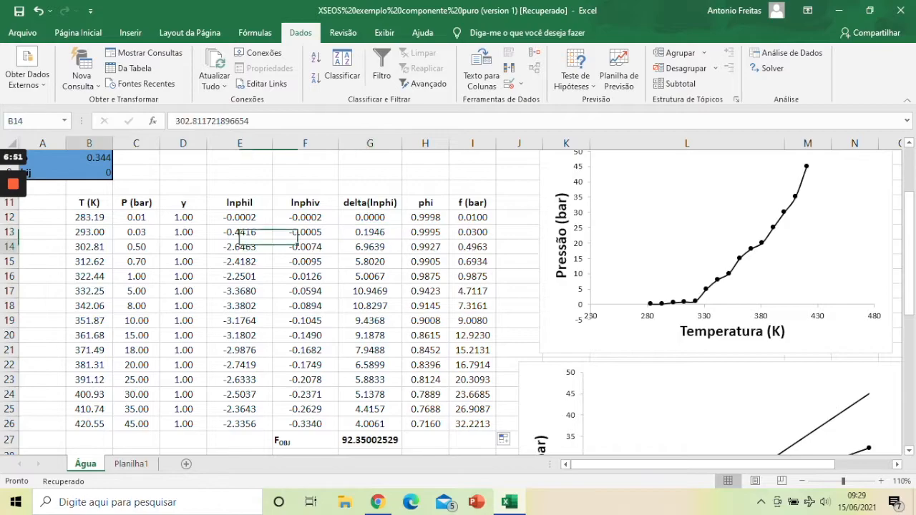
pyautogui.click(370, 247)
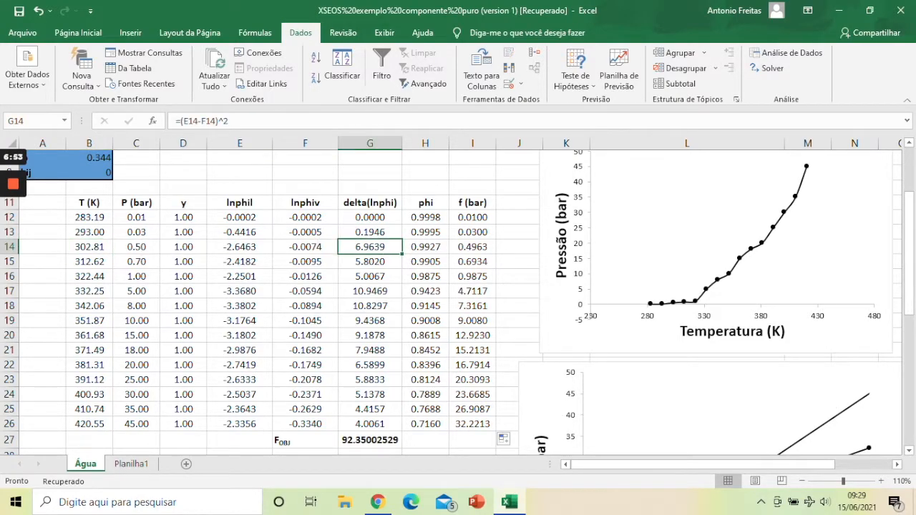
# Step: Try to run Solver to minimise the objective function in G27 by changing temperatures B12:B26
pyautogui.click(764, 68)
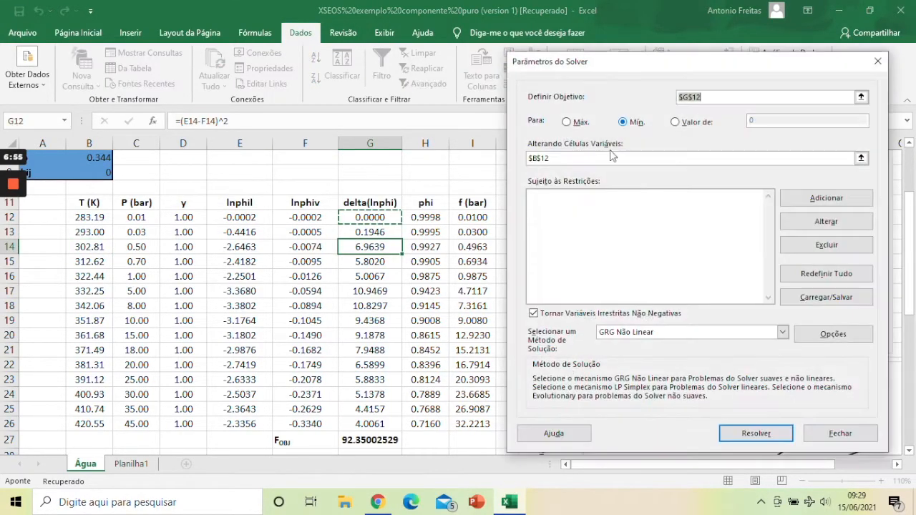
pyautogui.click(704, 97)
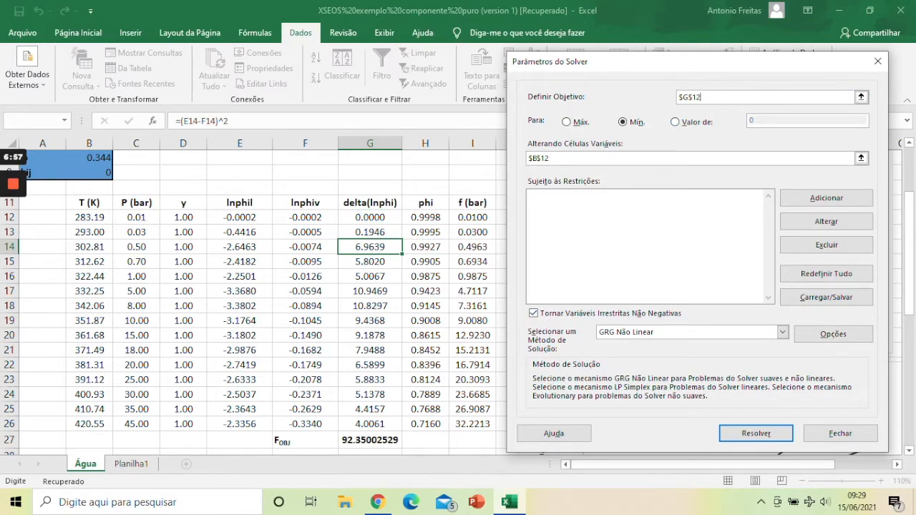
pyautogui.click(370, 439)
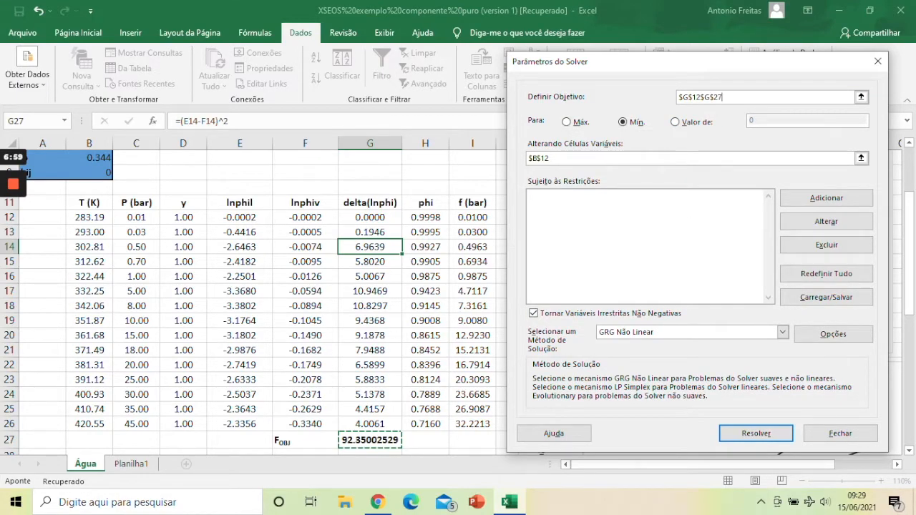
pyautogui.click(608, 158)
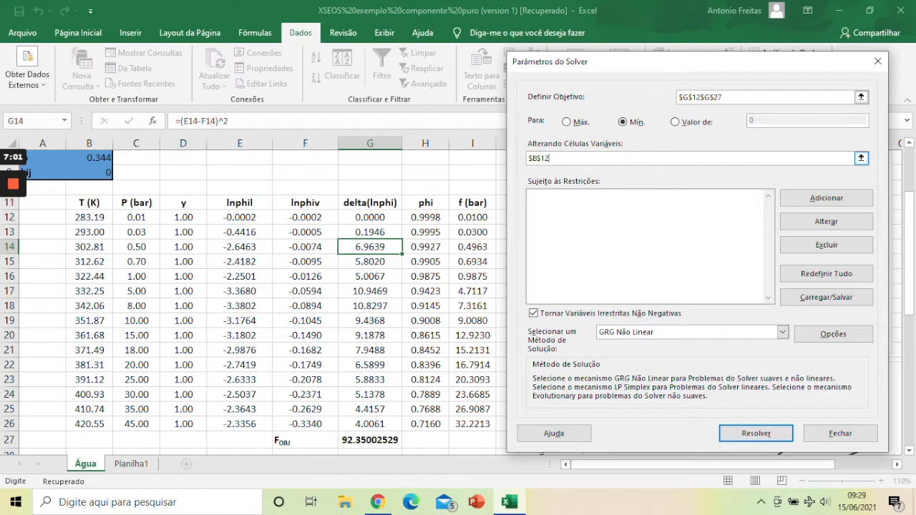
pyautogui.moveTo(90, 218); pyautogui.dragTo(90, 424)
pyautogui.click(757, 433)
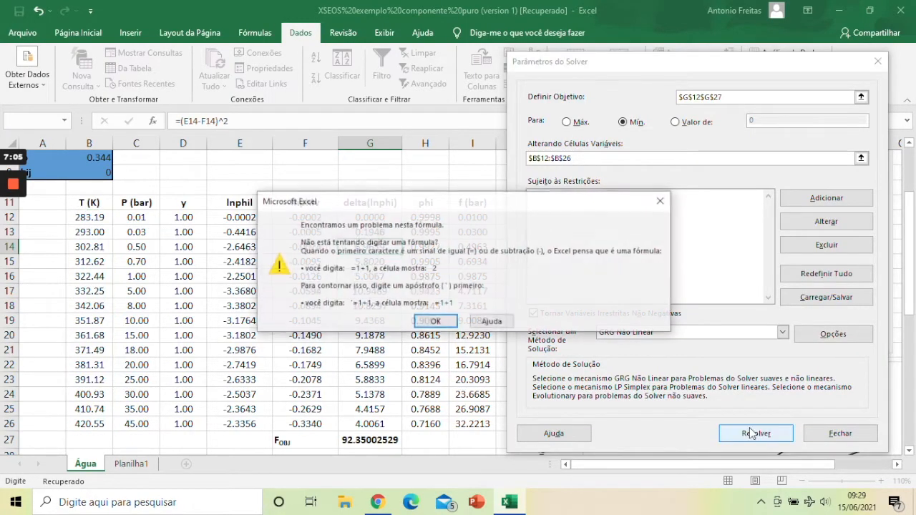
pyautogui.click(436, 326)
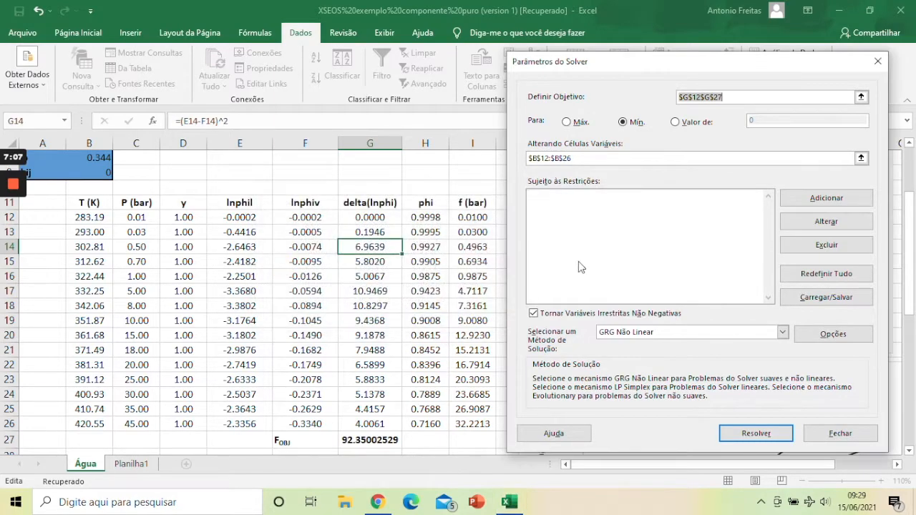
# Step: Clear both Solver references, minimise G27 by changing B12:B26, and keep the Solver solution
pyautogui.moveTo(573, 158); pyautogui.dragTo(522, 158)
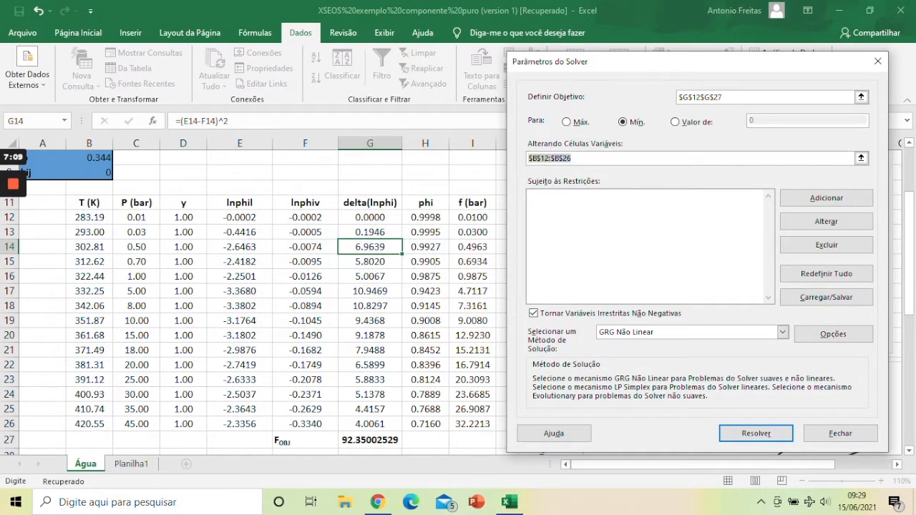
pyautogui.press('BackSpace')
pyautogui.moveTo(725, 101); pyautogui.dragTo(583, 85)
pyautogui.press('BackSpace')
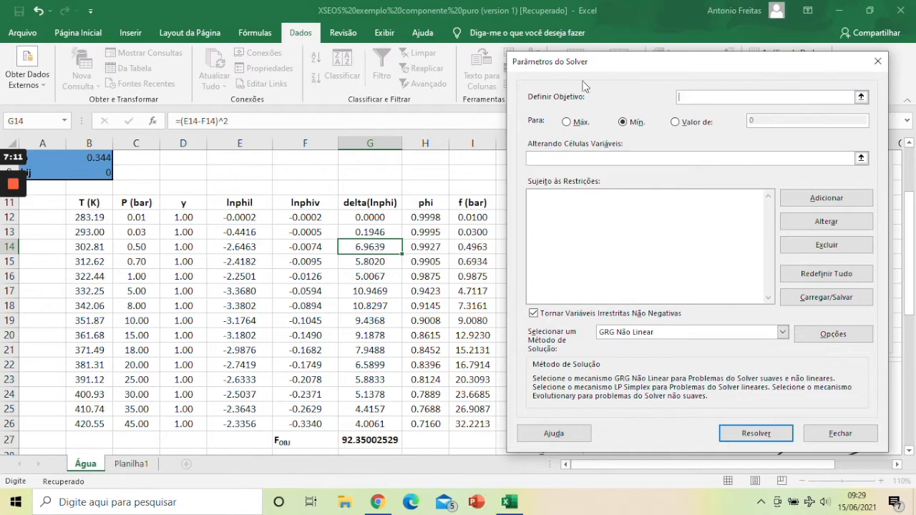
pyautogui.click(374, 440)
pyautogui.click(571, 158)
pyautogui.moveTo(89, 216); pyautogui.dragTo(90, 424)
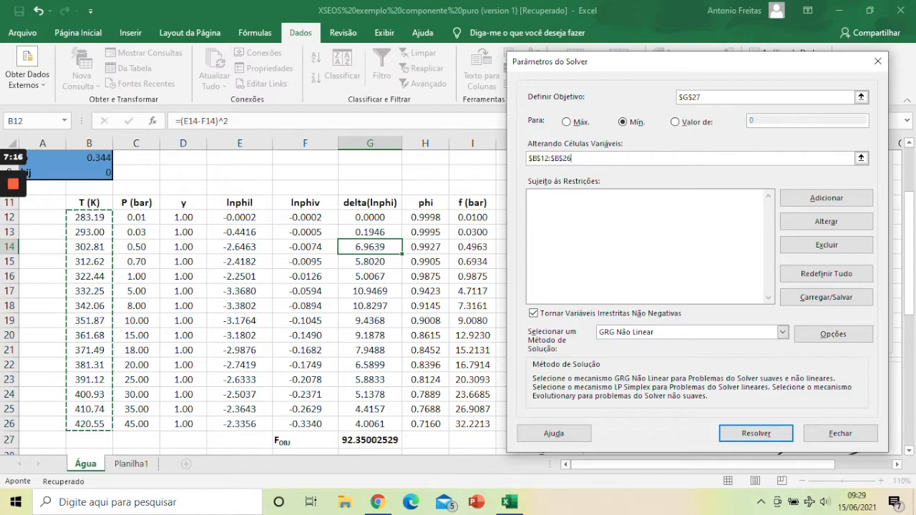
pyautogui.click(757, 433)
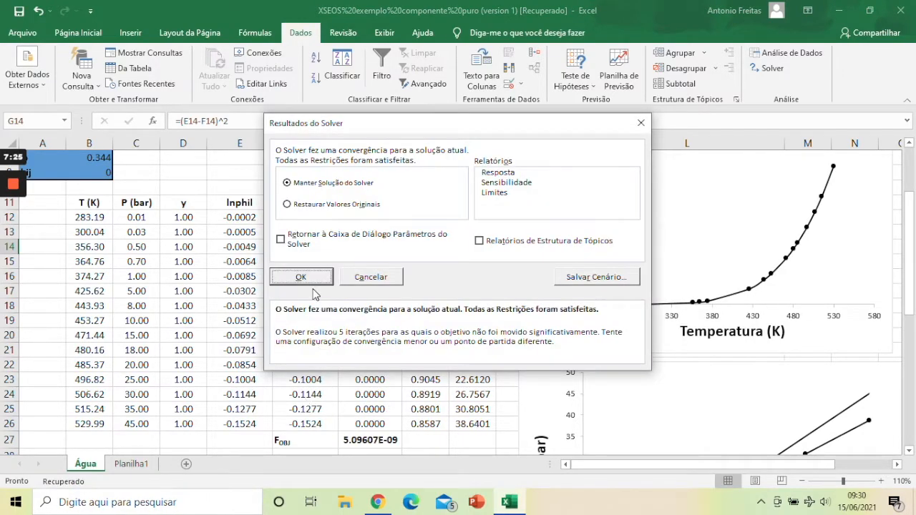
pyautogui.click(304, 279)
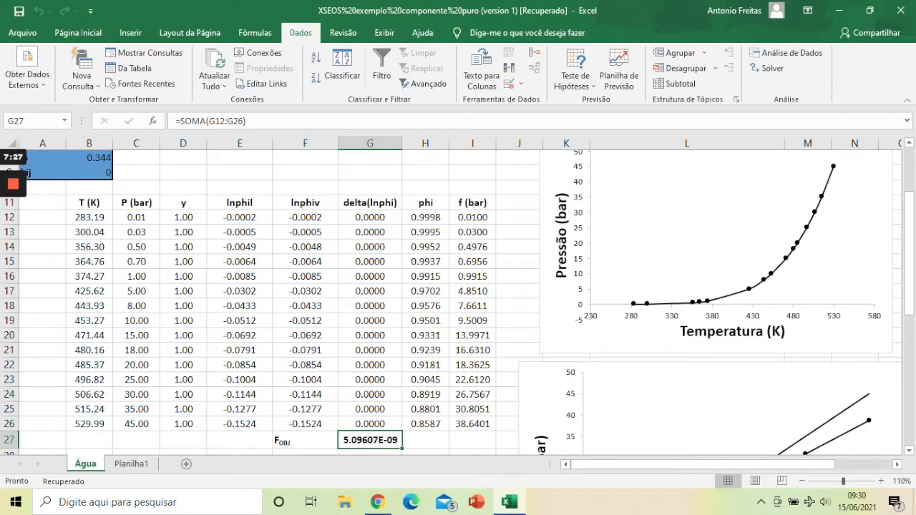
# Step: Format the delta(lnphi) values in G12:G26 as scientific notation with 4 decimal places
pyautogui.moveTo(370, 217); pyautogui.dragTo(370, 424)
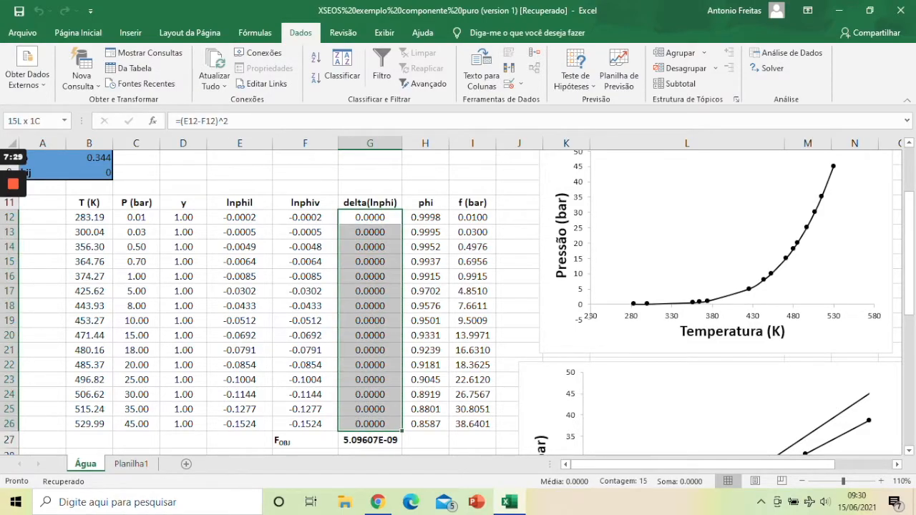
pyautogui.click(79, 32)
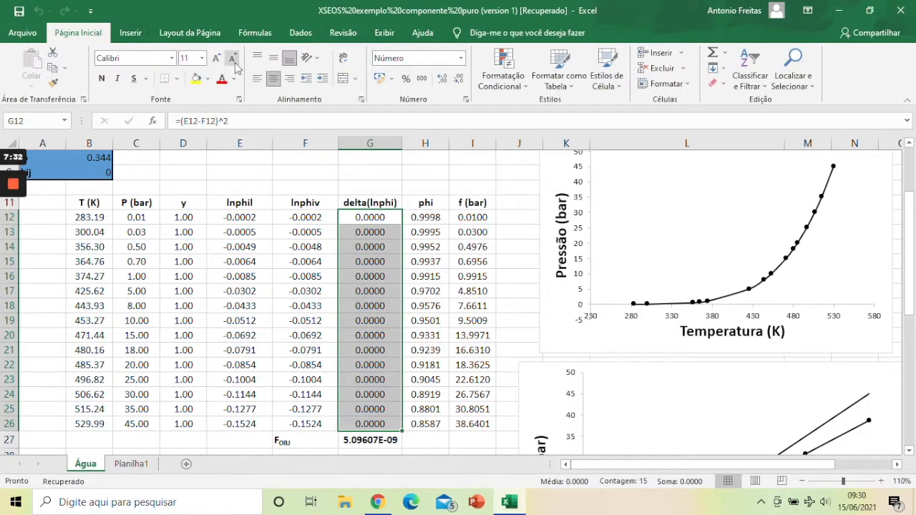
pyautogui.click(390, 82)
pyautogui.click(391, 81)
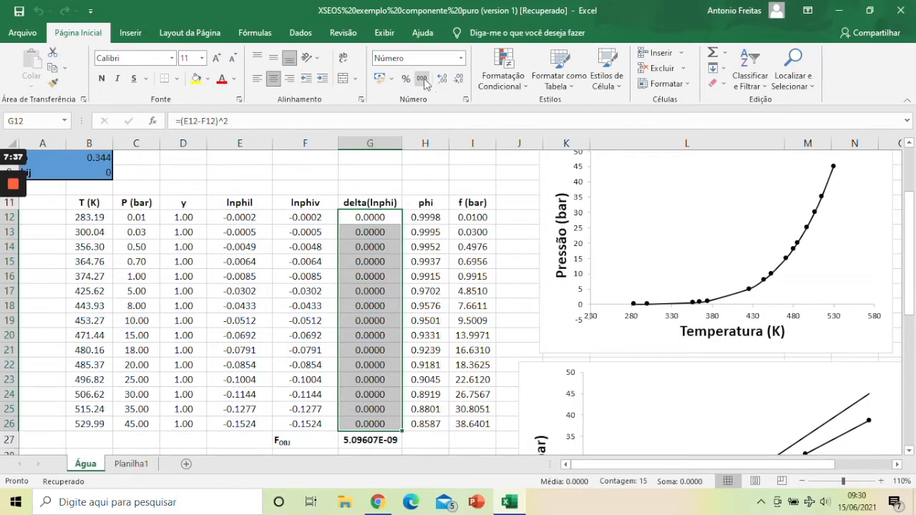
pyautogui.click(460, 80)
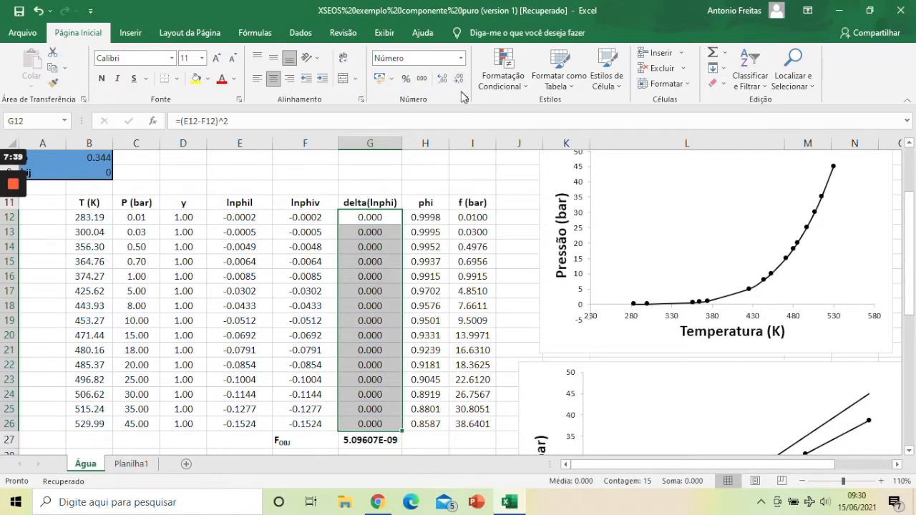
pyautogui.click(465, 100)
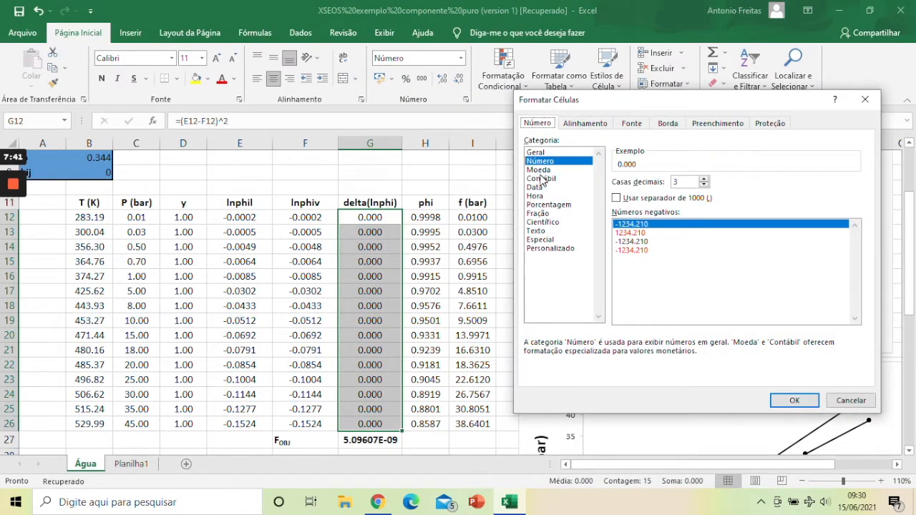
pyautogui.click(546, 223)
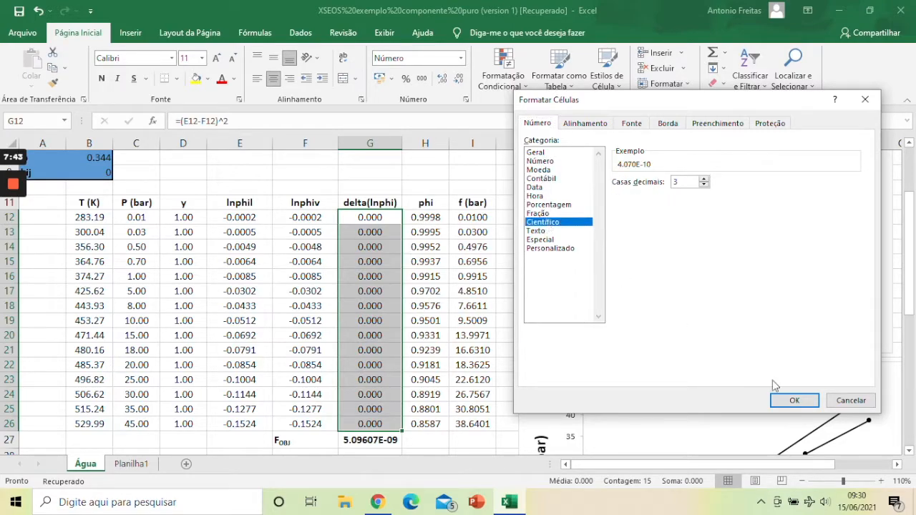
pyautogui.click(703, 180)
pyautogui.click(793, 400)
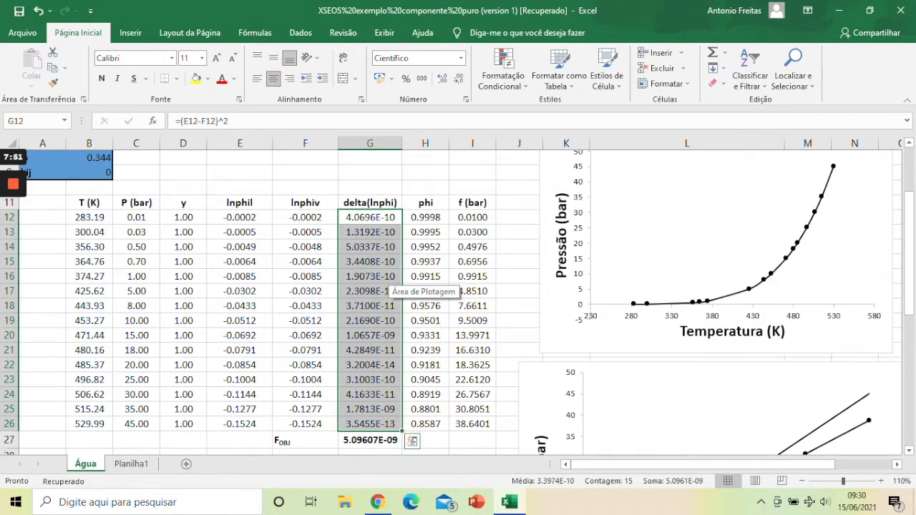
# Step: Examine the objective function, compare lnphil with lnphiv row by row down to row 26, and review the phi column
pyautogui.click(370, 440)
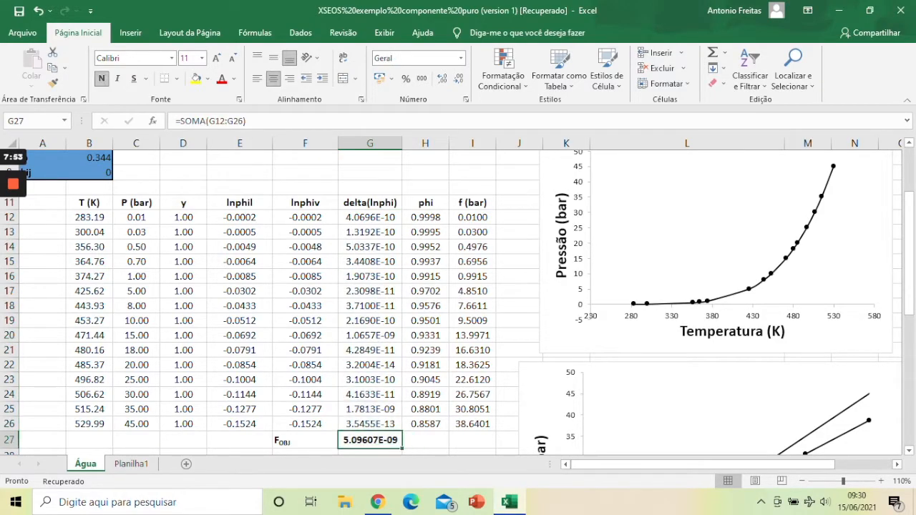
pyautogui.moveTo(239, 232); pyautogui.dragTo(305, 247)
pyautogui.moveTo(240, 261); pyautogui.dragTo(305, 291)
pyautogui.moveTo(240, 320); pyautogui.dragTo(304, 321)
pyautogui.moveTo(239, 350); pyautogui.dragTo(304, 349)
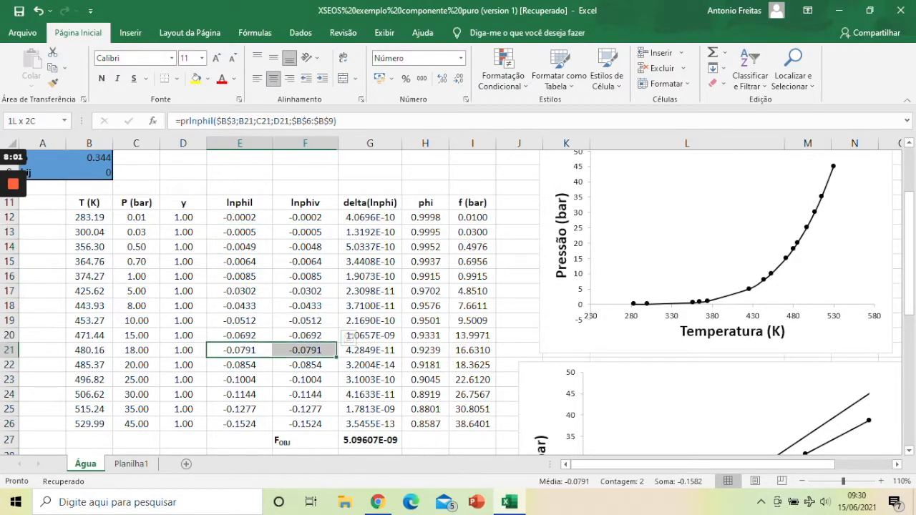
pyautogui.moveTo(240, 365); pyautogui.dragTo(305, 365)
pyautogui.moveTo(239, 380); pyautogui.dragTo(305, 380)
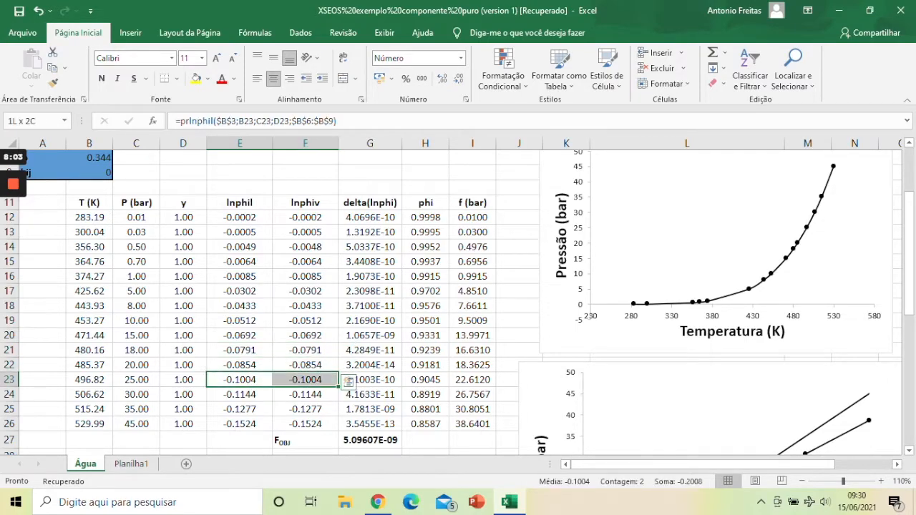
pyautogui.moveTo(239, 395); pyautogui.dragTo(305, 409)
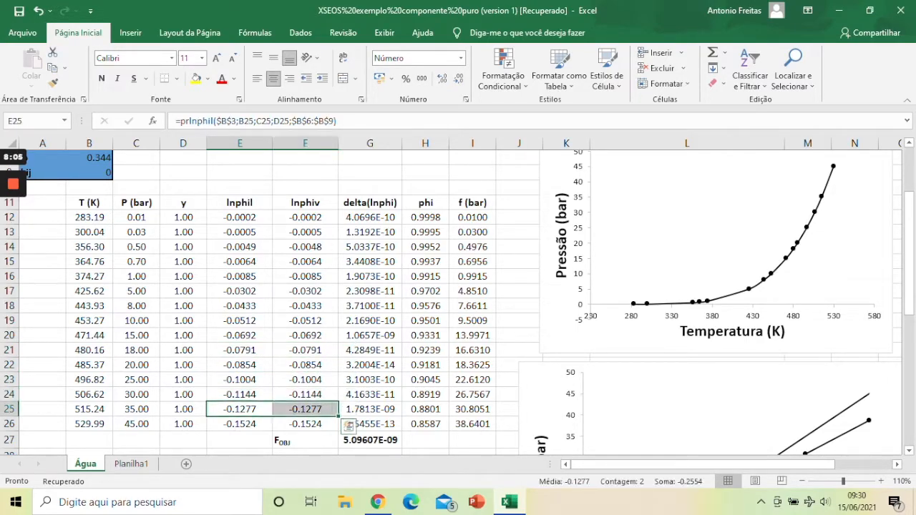
pyautogui.moveTo(239, 424); pyautogui.dragTo(305, 423)
pyautogui.click(89, 423)
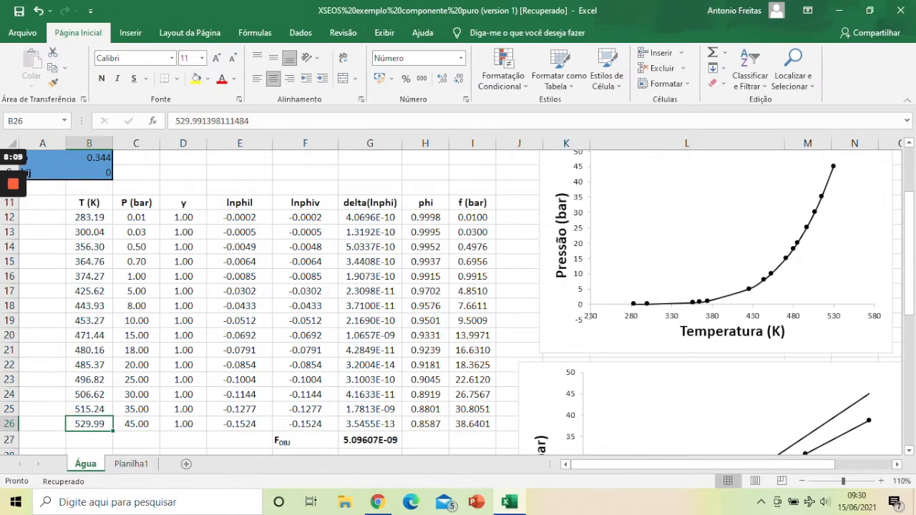
pyautogui.moveTo(425, 424); pyautogui.dragTo(425, 217)
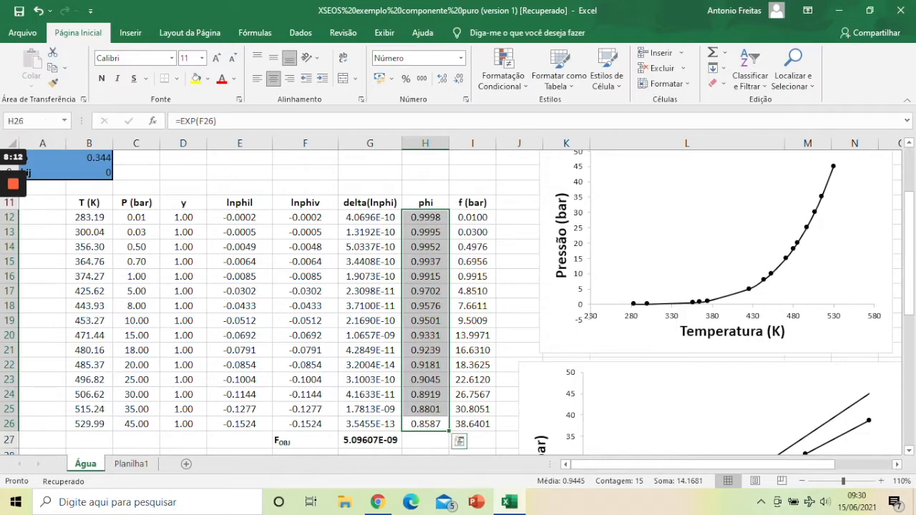
# Step: Set the minimum of the pressure axis to 0 in the pressure versus temperature chart
pyautogui.rightClick(581, 309)
pyautogui.click(626, 449)
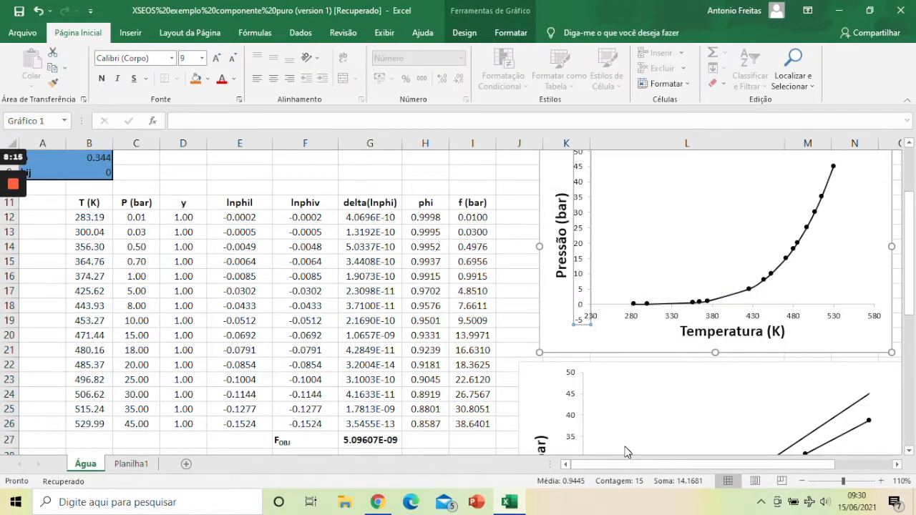
pyautogui.doubleClick(803, 259)
pyautogui.write('0')
pyautogui.press('Return')
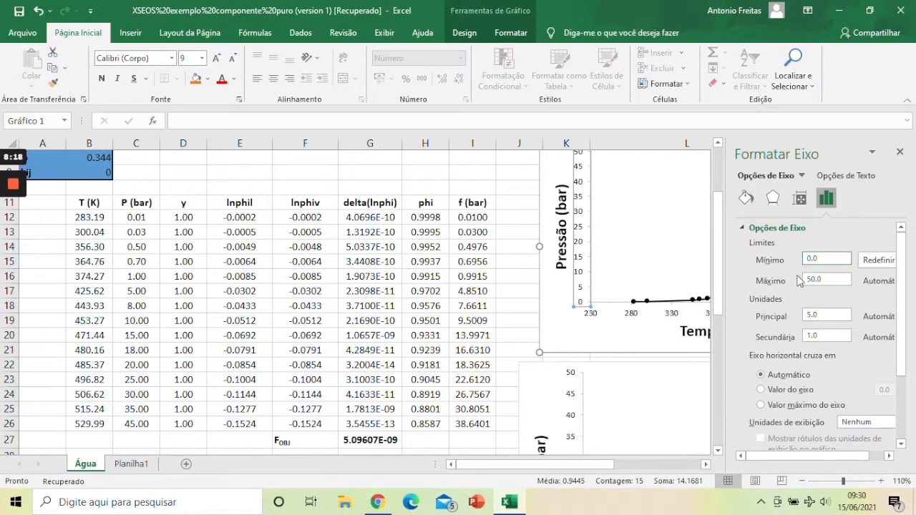
pyautogui.click(900, 151)
# Step: Set the minimum of the fugacity axis to 0 in the fugacity versus pressure chart
pyautogui.click(722, 421)
pyautogui.moveTo(606, 468); pyautogui.dragTo(665, 468)
pyautogui.scroll(3, 700, 377)
pyautogui.scroll(-2, 700, 377)
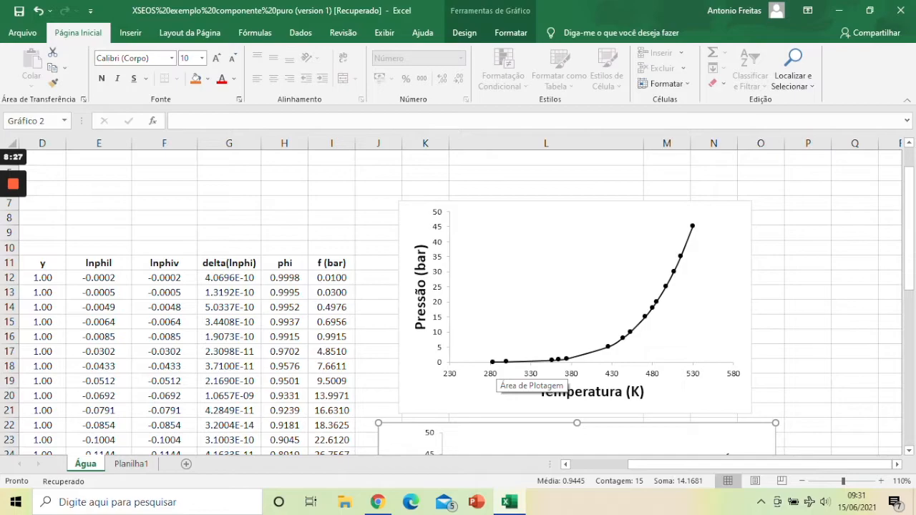
pyautogui.scroll(-5, 528, 373)
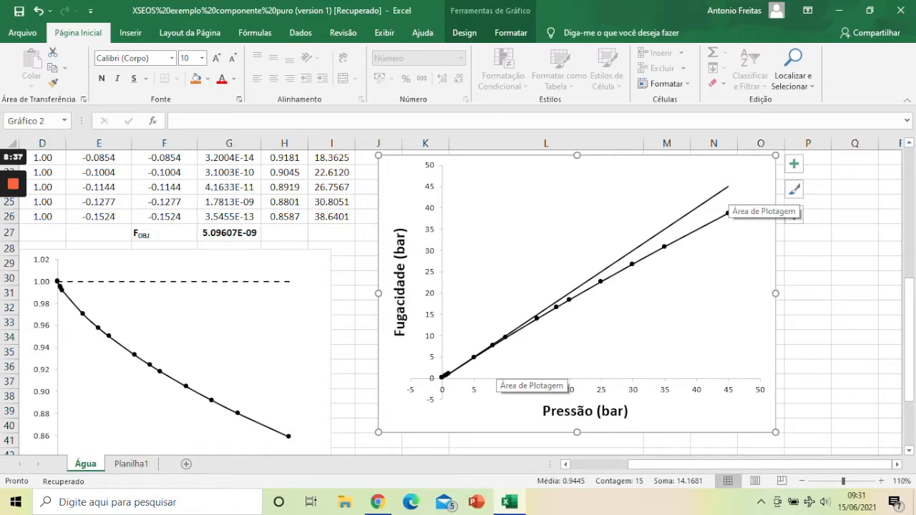
pyautogui.click(433, 379)
pyautogui.rightClick(433, 380)
pyautogui.click(462, 369)
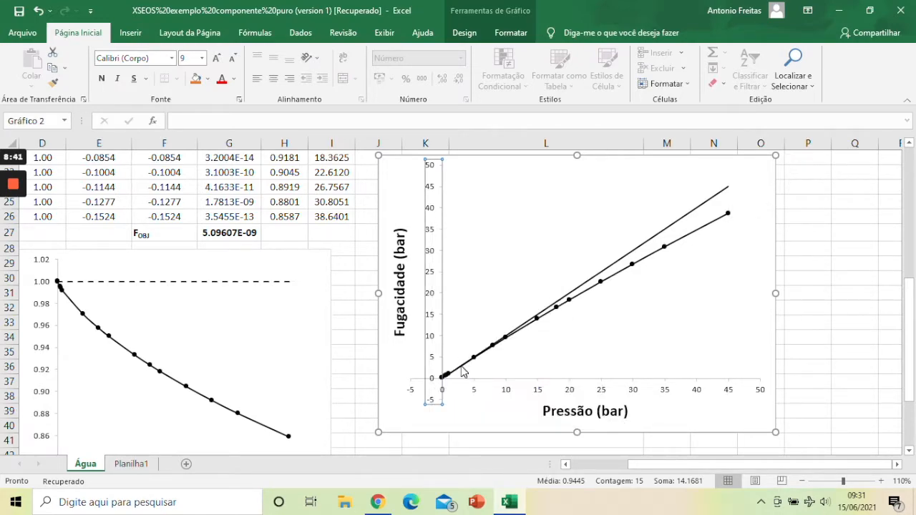
pyautogui.doubleClick(827, 258)
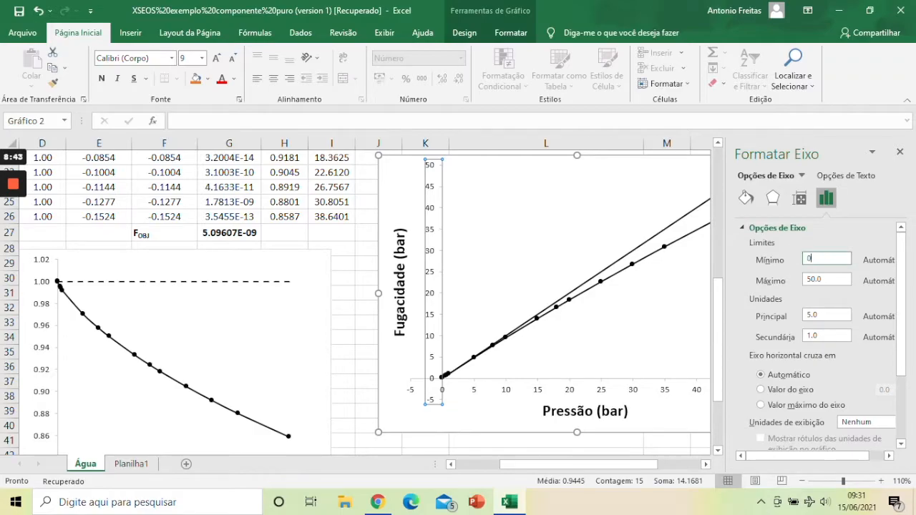
pyautogui.press('Return')
# Step: Set the minimum of the pressure axis to 0 in the fugacity versus pressure chart
pyautogui.click(442, 395)
pyautogui.rightClick(443, 395)
pyautogui.click(472, 384)
pyautogui.doubleClick(827, 258)
pyautogui.write('0')
pyautogui.press('Return')
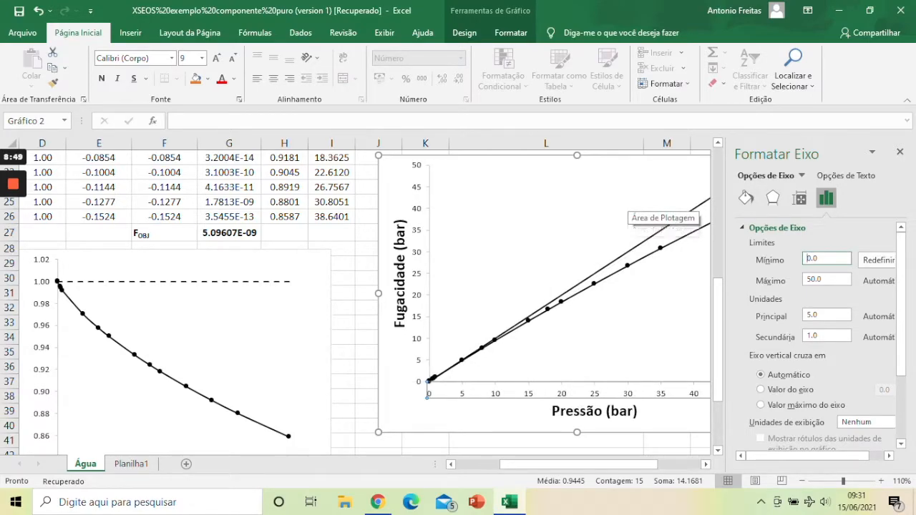
pyautogui.click(899, 152)
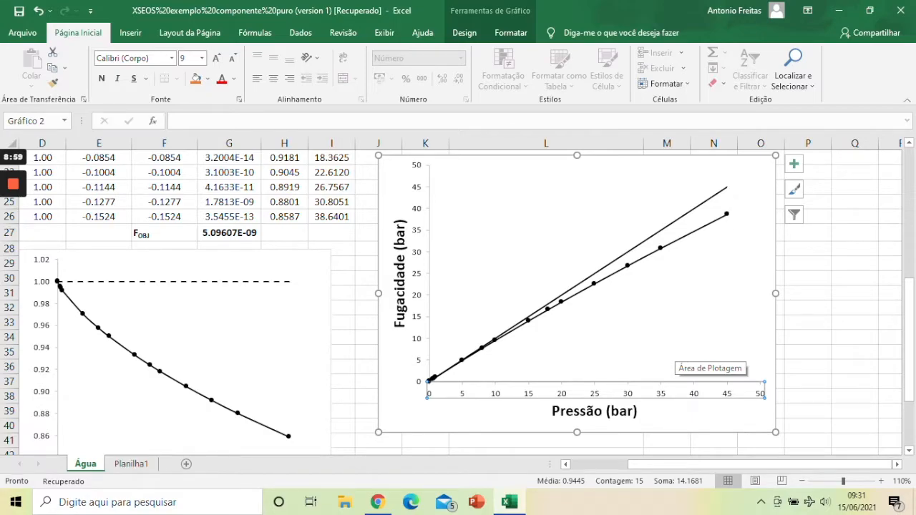
# Step: Set the minimum of the pressure axis to 0 in the fugacity coefficient chart
pyautogui.click(565, 464)
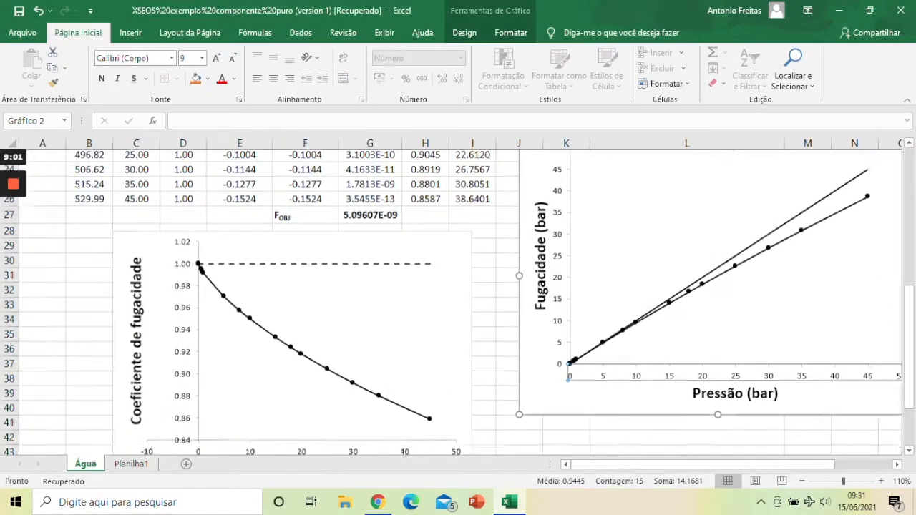
pyautogui.scroll(-3, 460, 302)
pyautogui.scroll(1, 460, 301)
pyautogui.rightClick(201, 379)
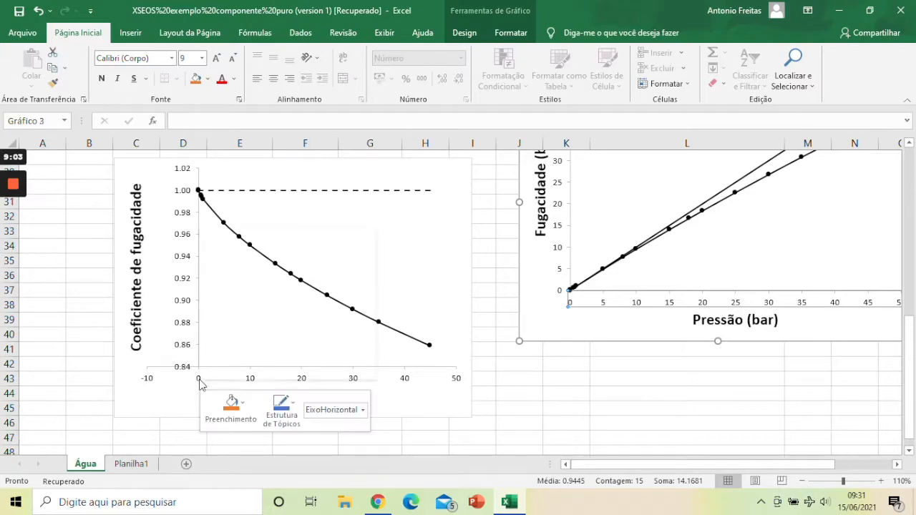
pyautogui.click(229, 425)
pyautogui.click(808, 259)
pyautogui.write('0')
pyautogui.press('Return')
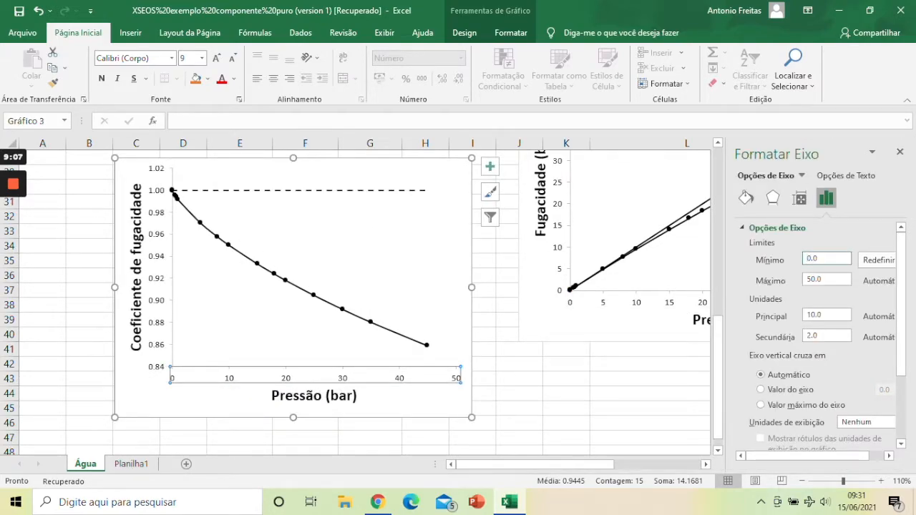
pyautogui.click(519, 408)
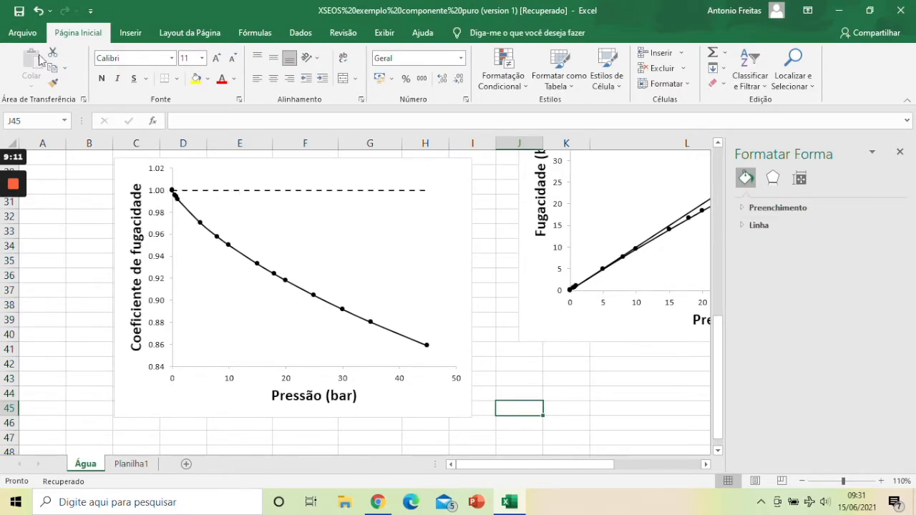
# Step: Add a text box reading "gás ideal" inside the fugacity coefficient chart, below the dashed line
pyautogui.click(130, 33)
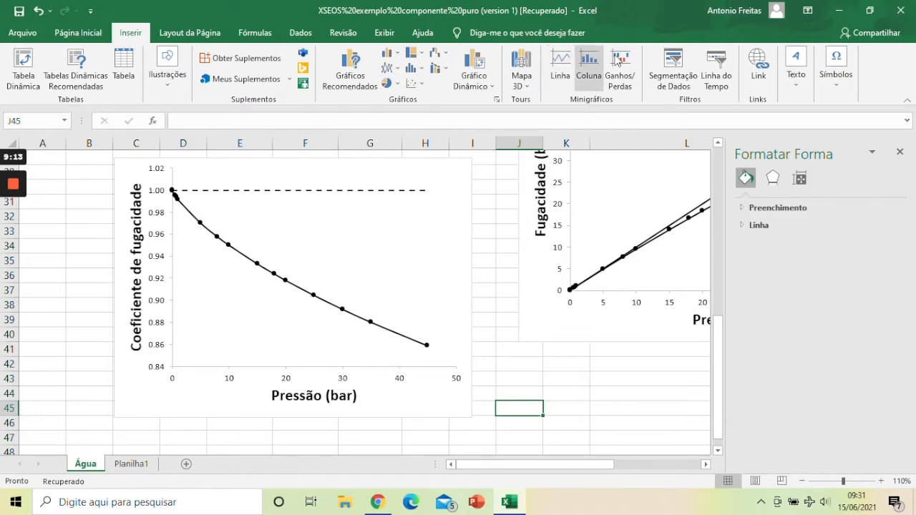
pyautogui.click(796, 63)
pyautogui.click(739, 131)
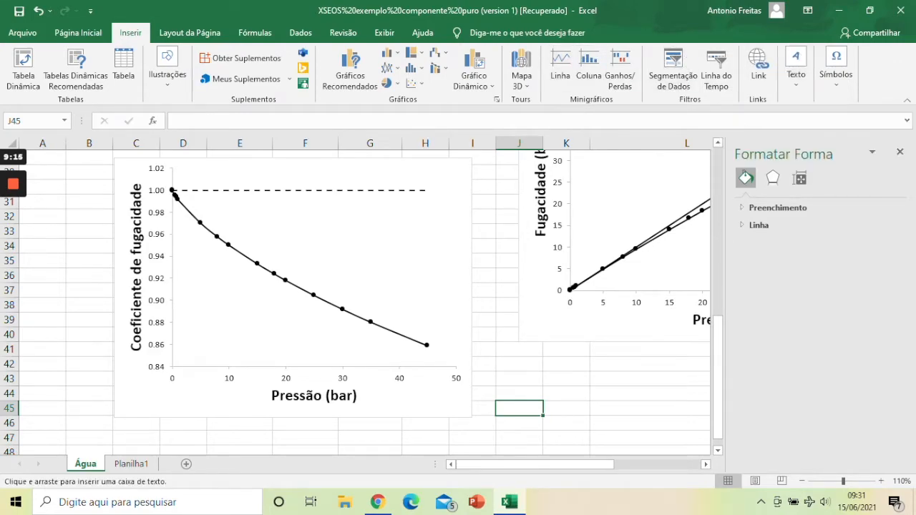
pyautogui.click(371, 221)
pyautogui.write('gás ideal')
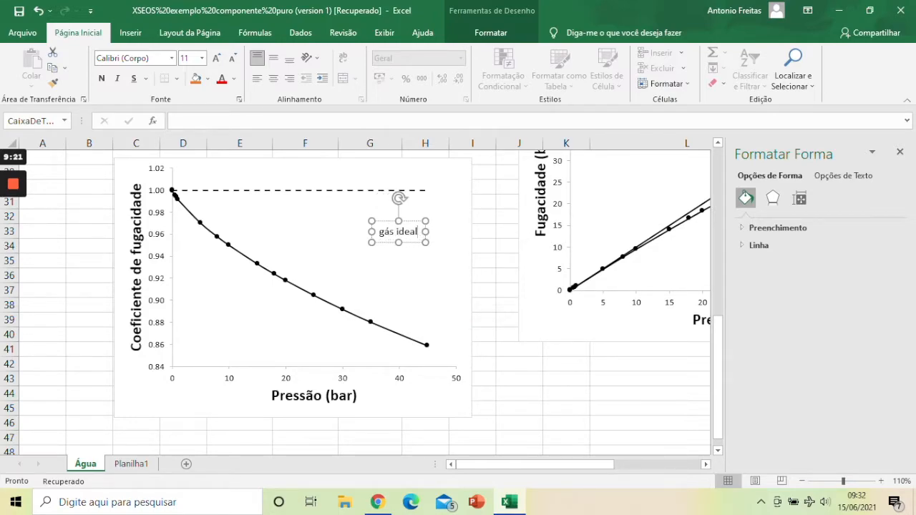
# Step: Place the "gás ideal" label just above the dashed line's end and format it bold, italic, size 12
pyautogui.moveTo(386, 222); pyautogui.dragTo(382, 169)
pyautogui.click(103, 78)
pyautogui.click(216, 62)
pyautogui.click(117, 78)
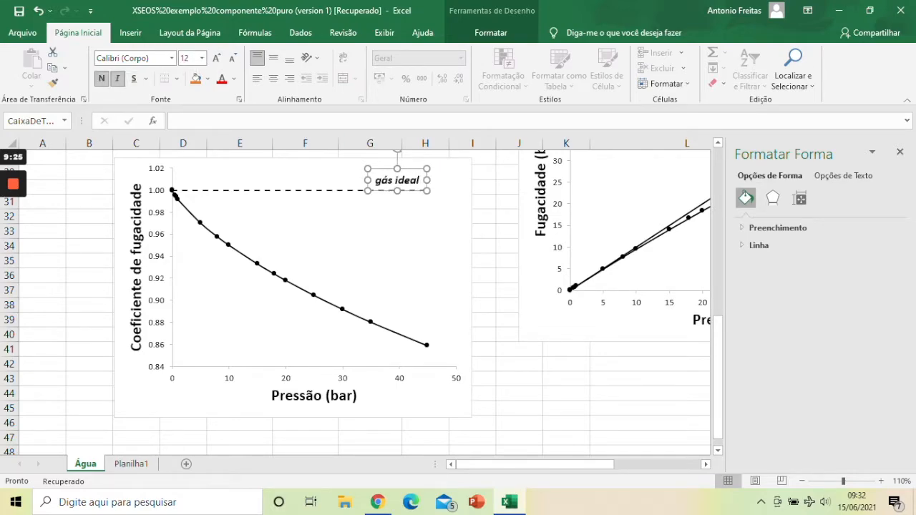
pyautogui.click(315, 240)
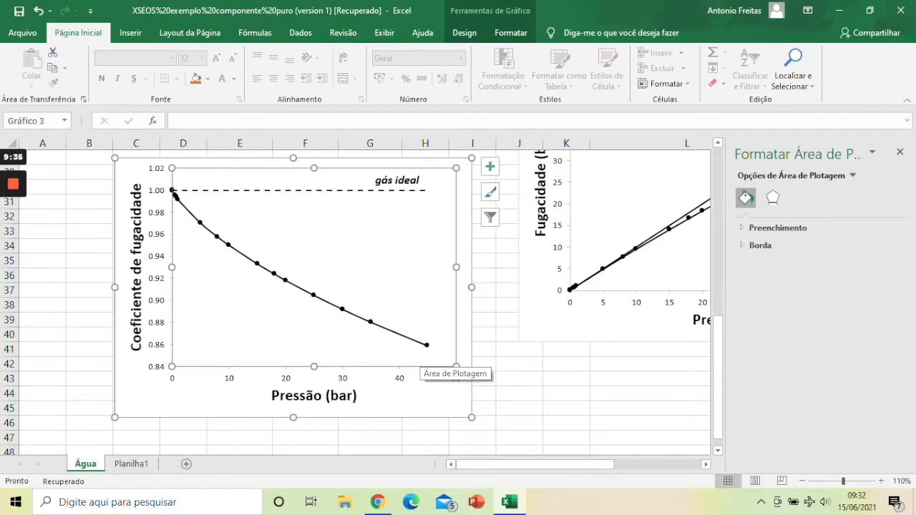
pyautogui.click(566, 379)
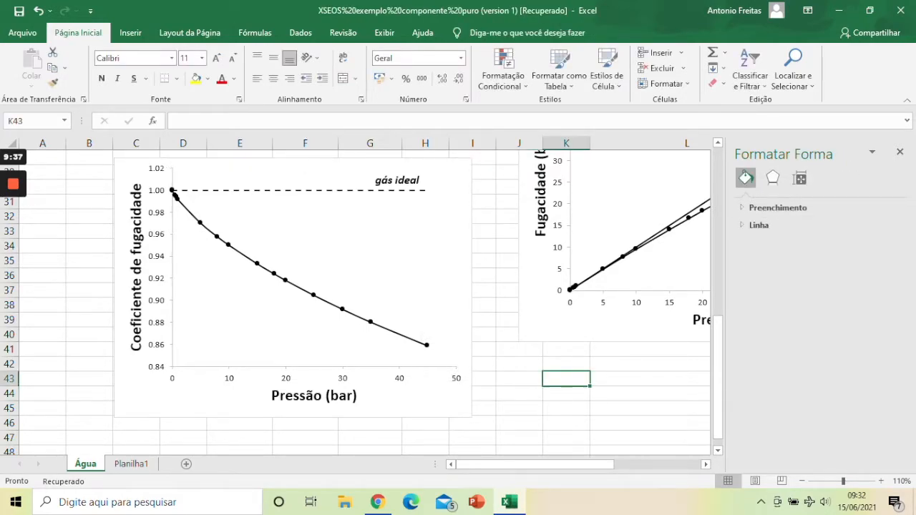
# Step: Copy the "gás ideal" label into the fugacity versus pressure chart and place it above the straight line near its upper end
pyautogui.click(407, 180)
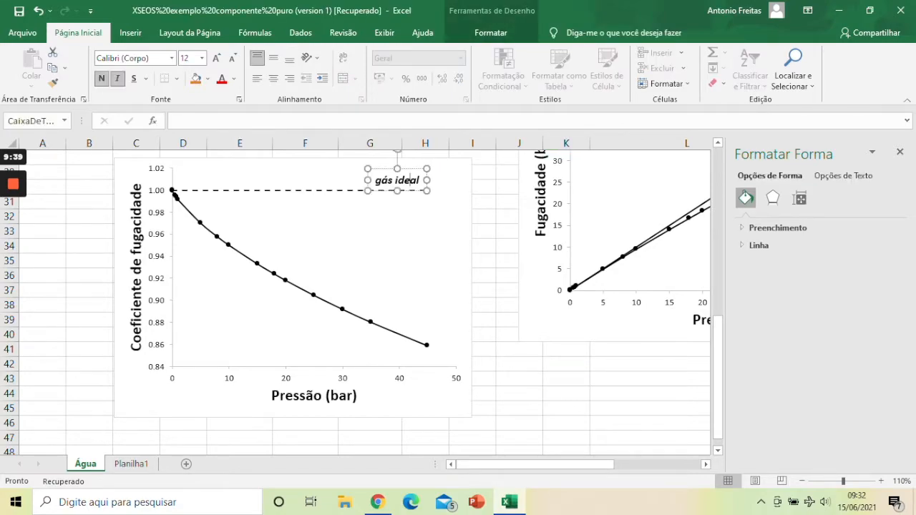
pyautogui.press('alt')
pyautogui.press('Escape')
pyautogui.moveTo(609, 462); pyautogui.dragTo(652, 463)
pyautogui.scroll(3, 529, 279)
pyautogui.click(529, 279)
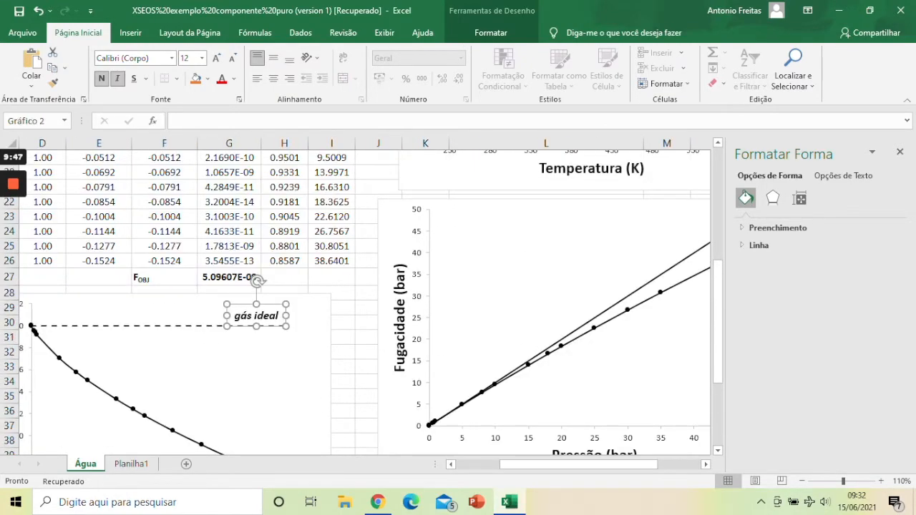
pyautogui.hotkey('ctrl', 'v')
pyautogui.moveTo(409, 213); pyautogui.dragTo(659, 252)
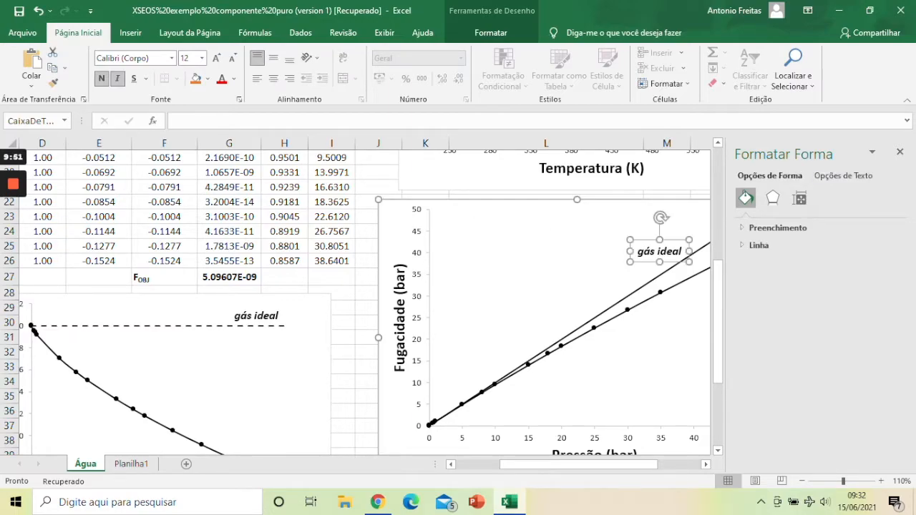
pyautogui.click(899, 151)
pyautogui.press('Escape')
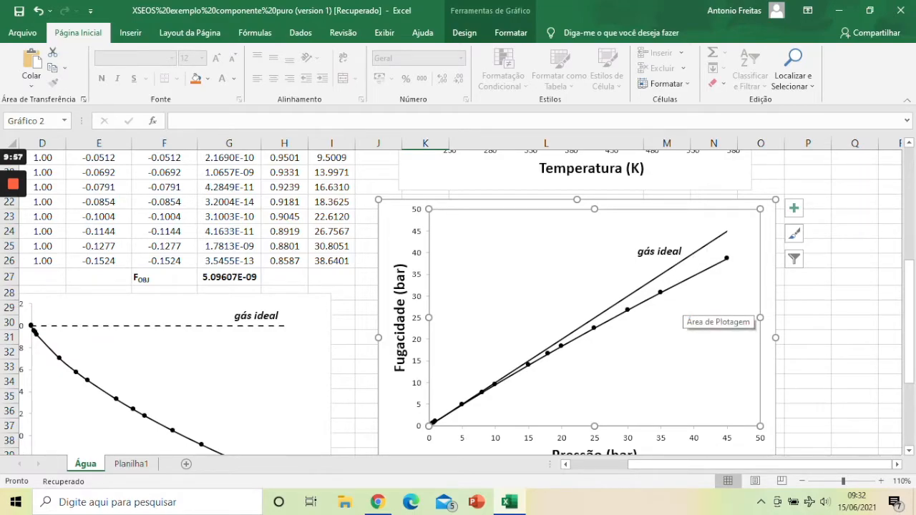
# Step: Set the maximum of the pressure axis to 45 in the fugacity versus pressure chart
pyautogui.rightClick(692, 440)
pyautogui.click(724, 432)
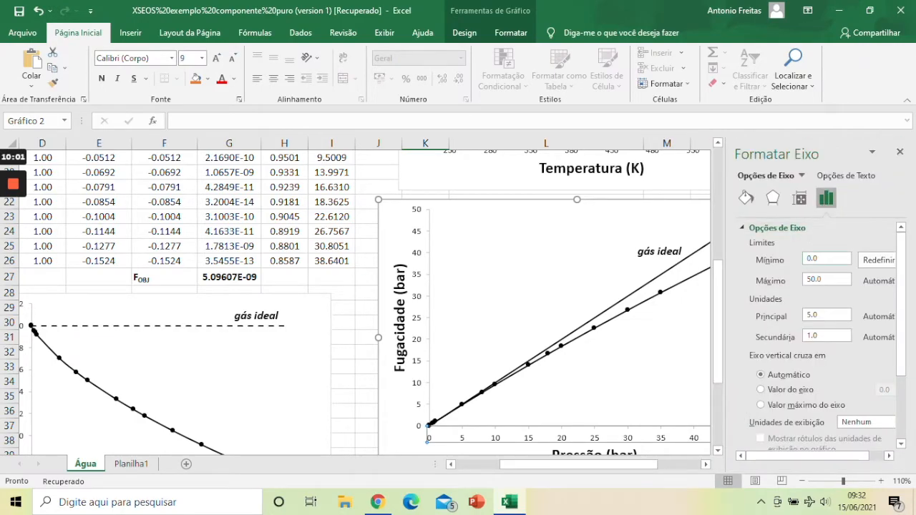
pyautogui.doubleClick(826, 279)
pyautogui.write('45')
pyautogui.press('Return')
# Step: Give the plot area of the fugacity versus pressure chart a solid black border
pyautogui.click(432, 255)
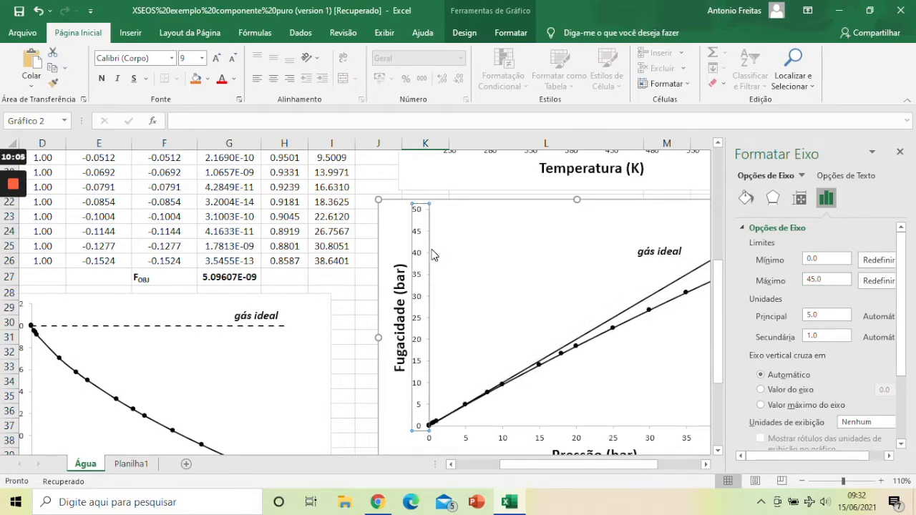
pyautogui.click(496, 259)
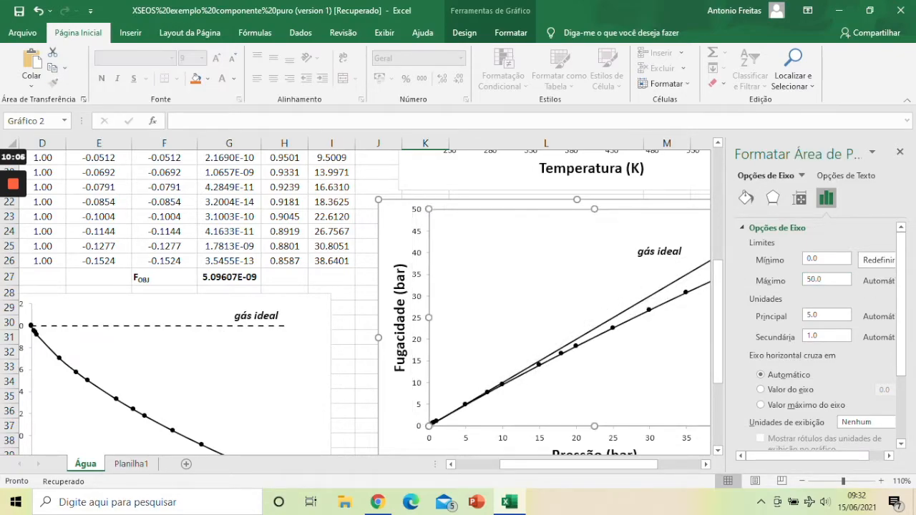
pyautogui.click(745, 200)
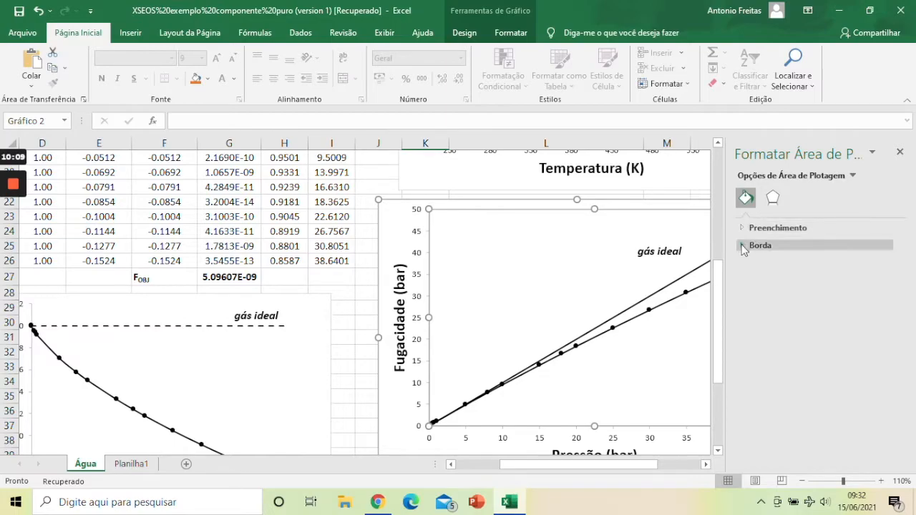
pyautogui.click(743, 246)
pyautogui.click(771, 280)
pyautogui.click(882, 335)
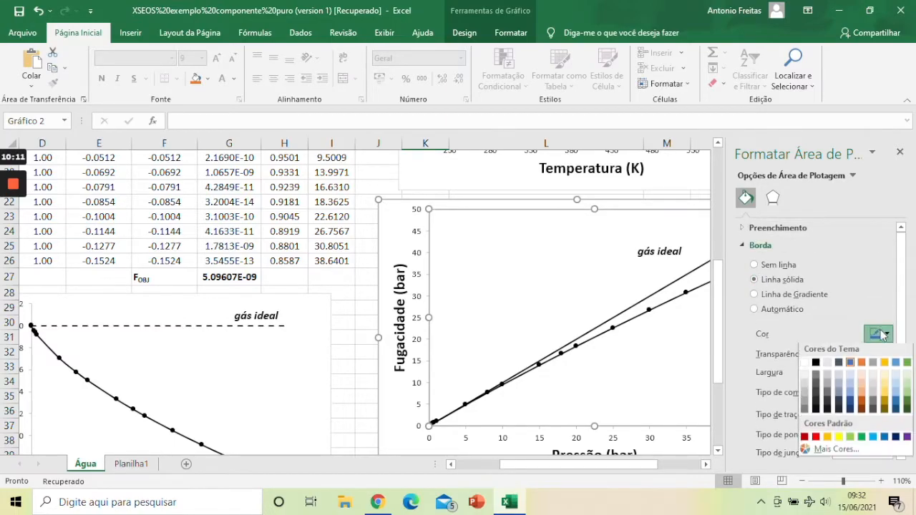
pyautogui.click(815, 362)
pyautogui.click(899, 151)
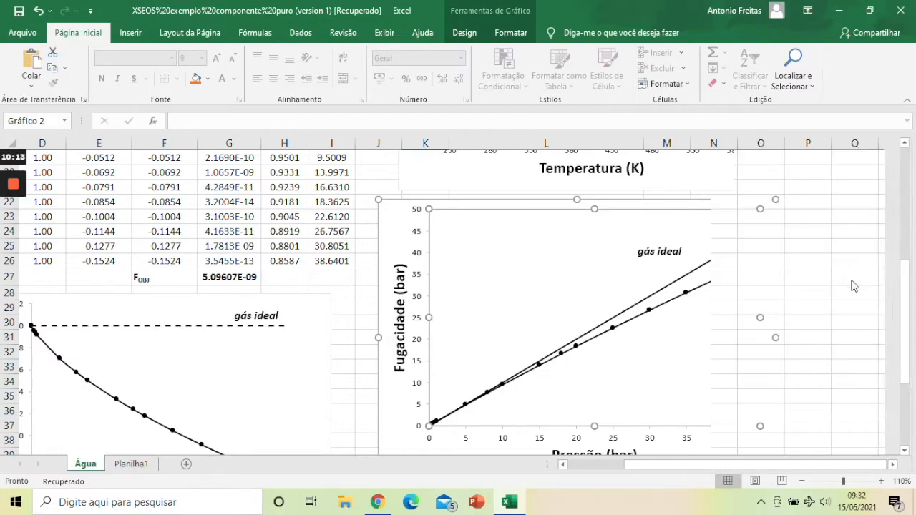
pyautogui.click(851, 282)
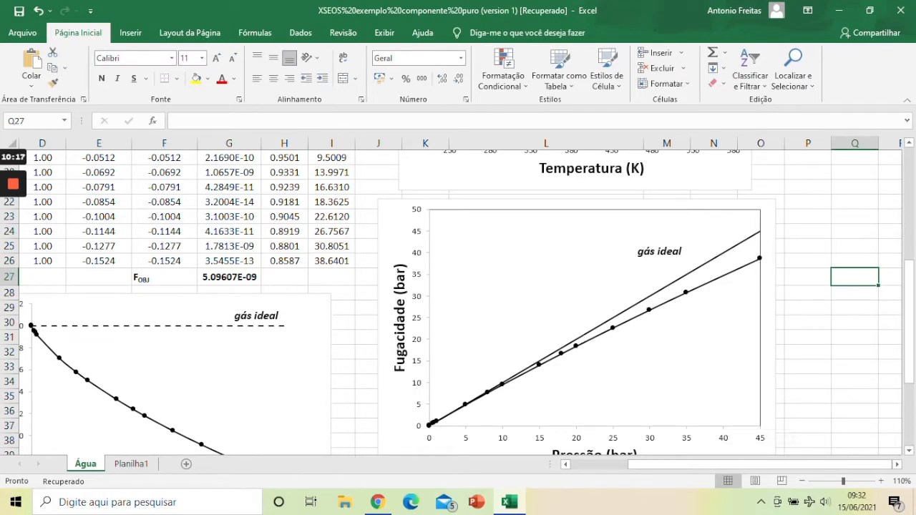
# Step: Move the "gás ideal" label in the fugacity versus pressure chart horizontally, closer to the straight line
pyautogui.click(670, 251)
pyautogui.moveTo(673, 239); pyautogui.dragTo(701, 240)
pyautogui.click(854, 277)
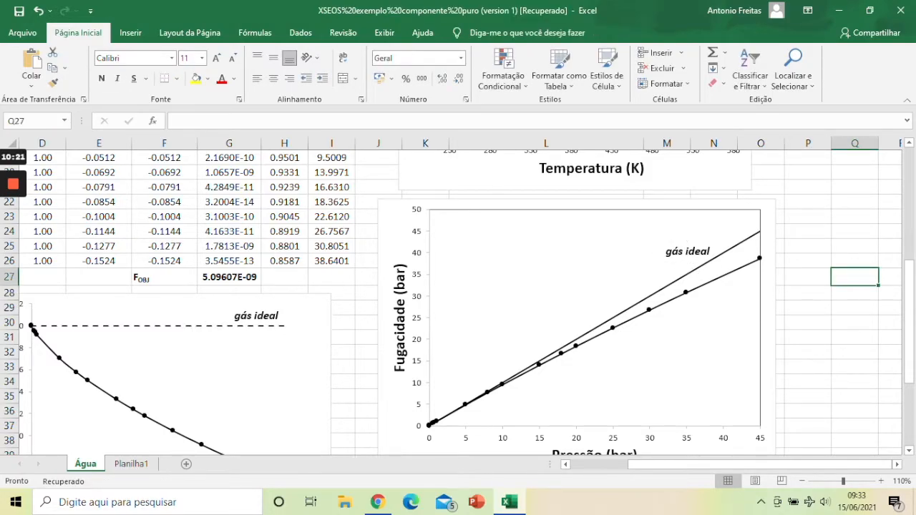
pyautogui.scroll(-2, 445, 350)
pyautogui.scroll(1, 444, 350)
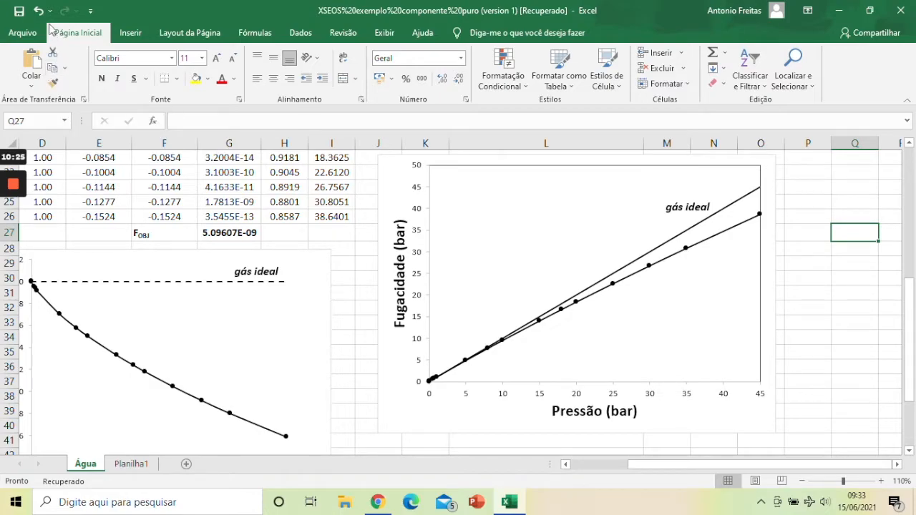
# Step: Save the workbook in the Documentos folder as "XSEOS exemplo componente puro.xlsx", replacing the existing file
pyautogui.click(20, 11)
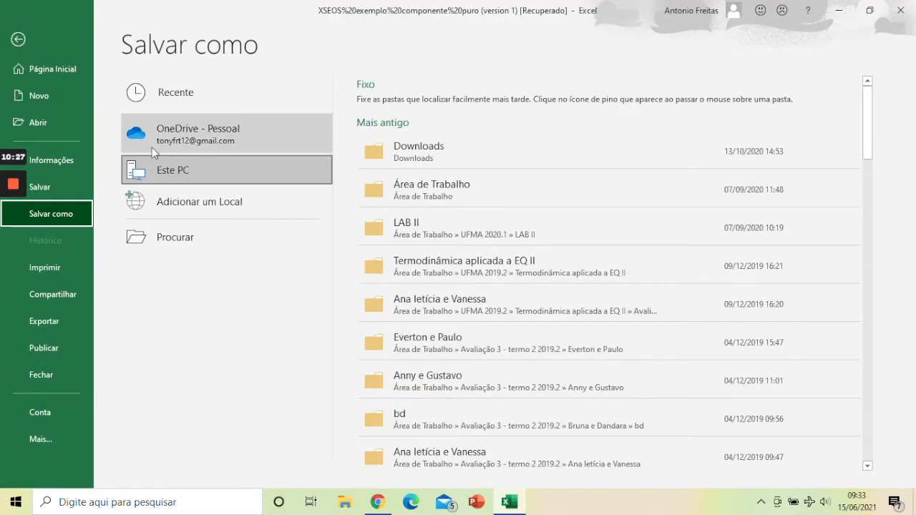
pyautogui.click(18, 39)
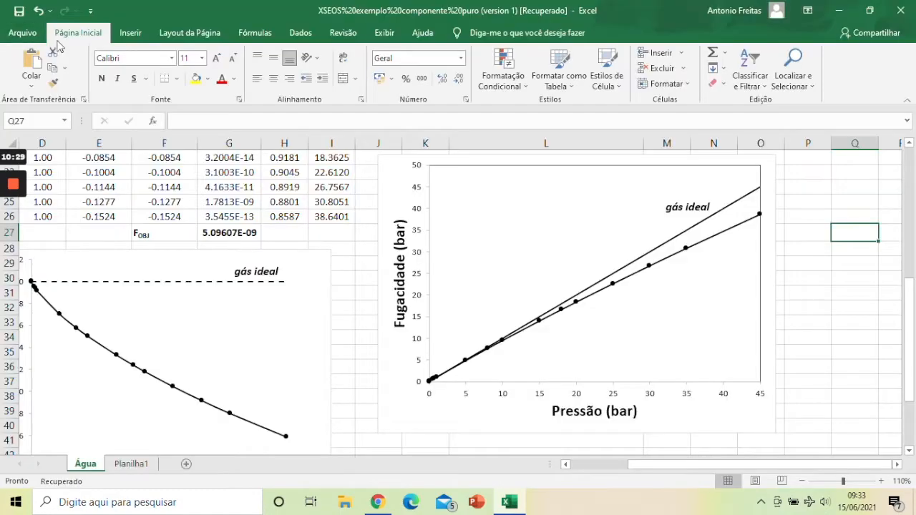
pyautogui.click(19, 10)
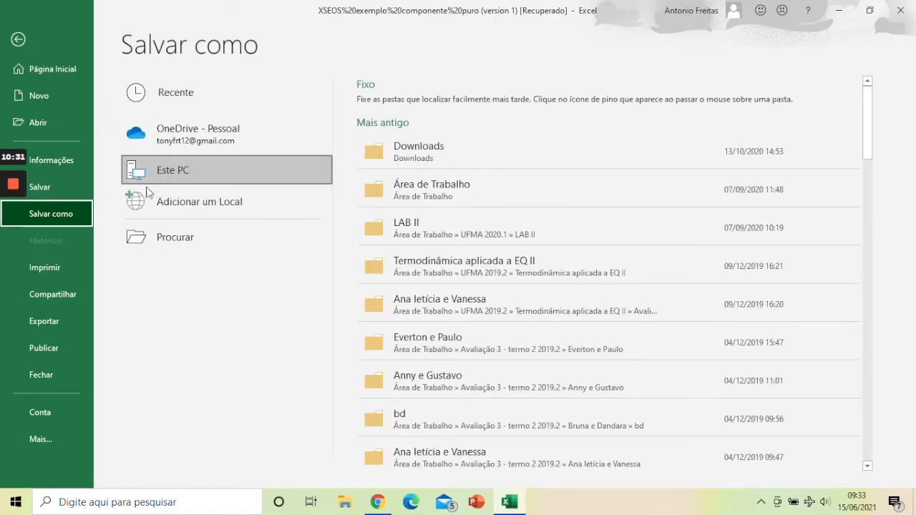
pyautogui.click(446, 186)
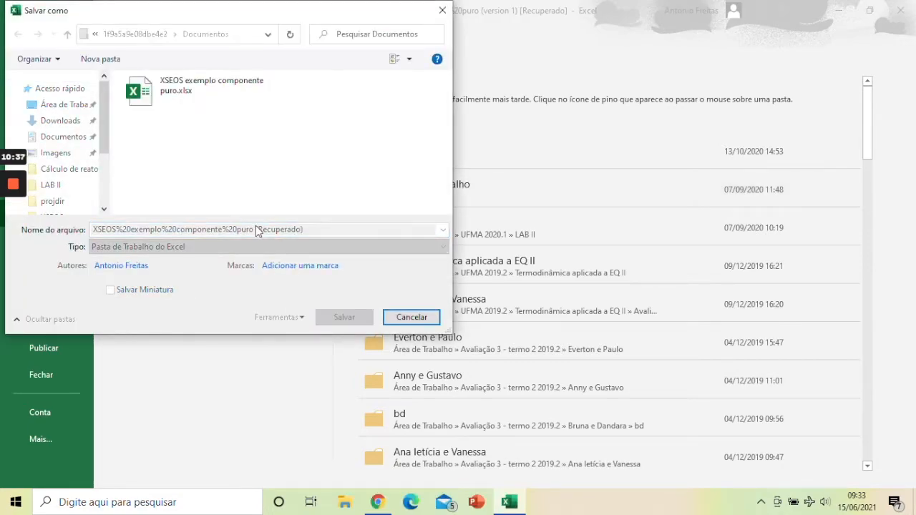
pyautogui.click(191, 94)
pyautogui.click(344, 317)
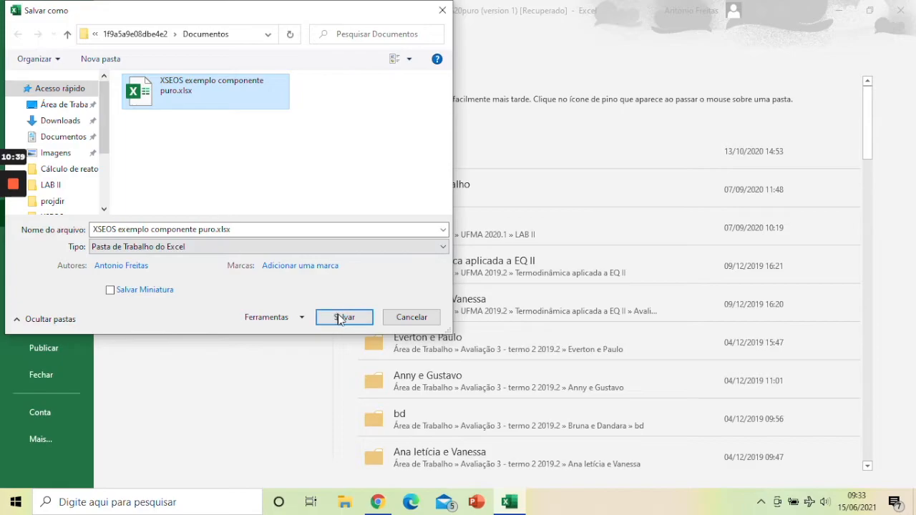
pyautogui.press('Return')
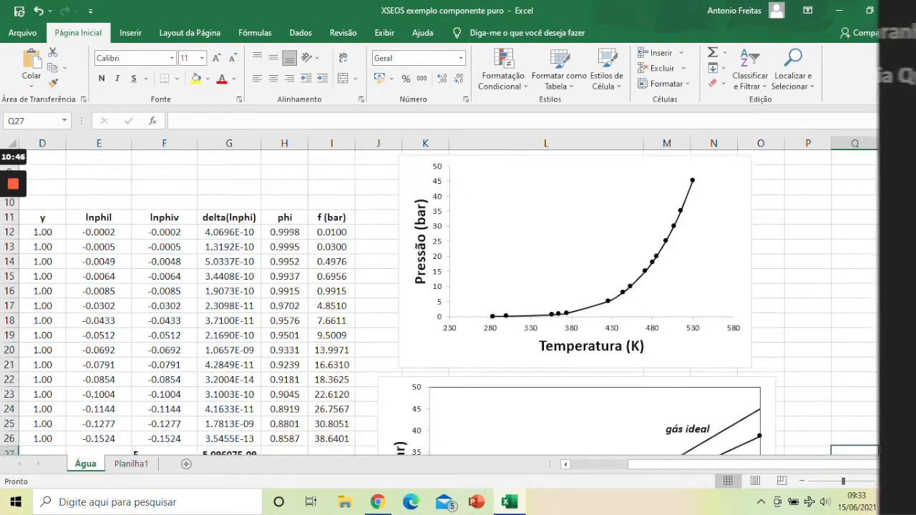